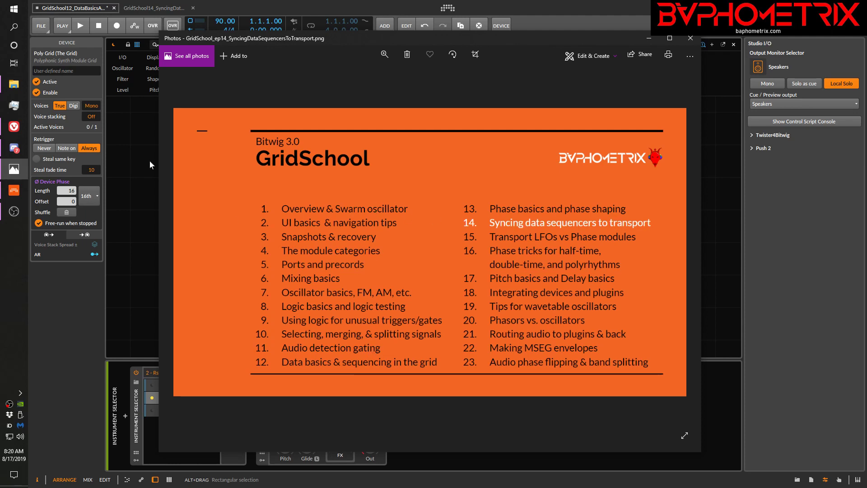
Switch to the browser, look through the GridSchool playlist on YouTube, and return to the Bitwig Studio project
left_click(14, 126)
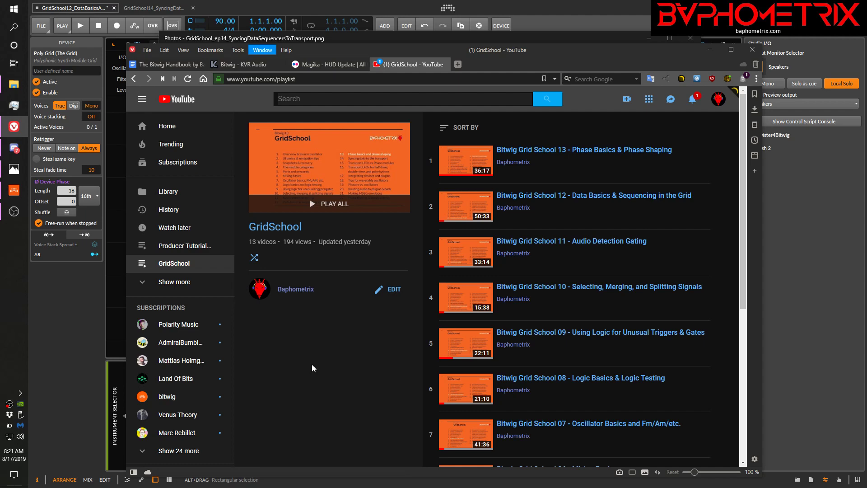
scroll(521, 346, "down", 3)
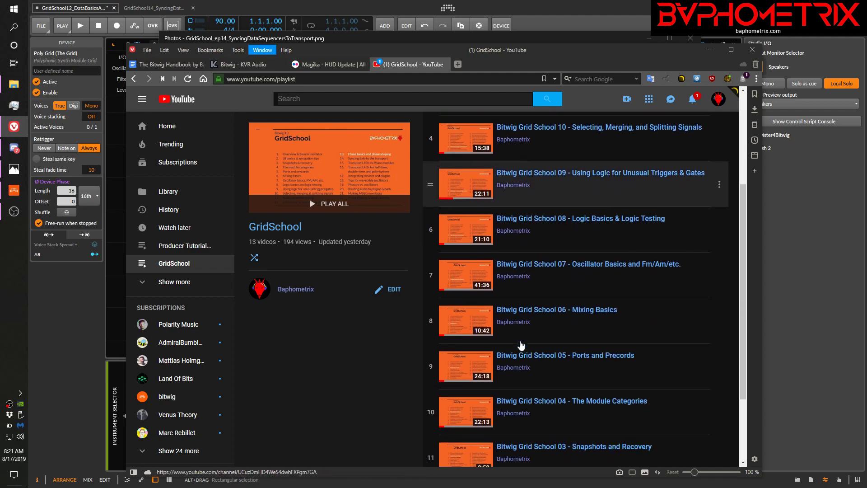
scroll(521, 346, "down", 3)
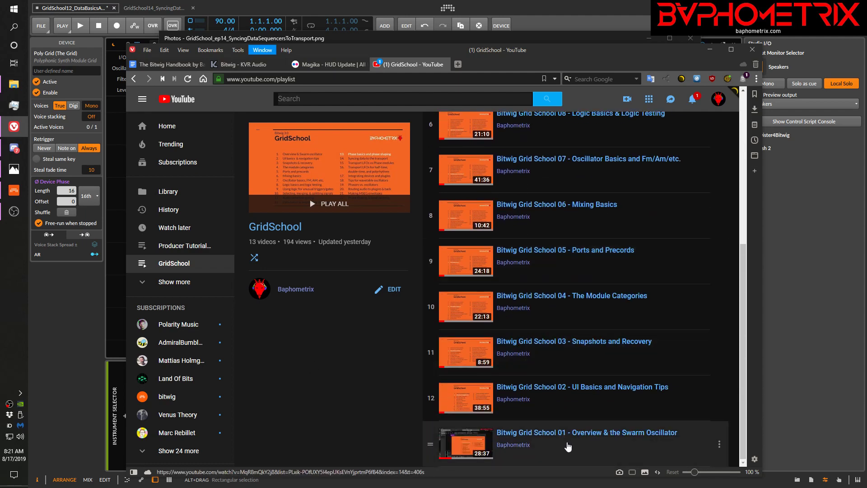
scroll(550, 192, "up", 5)
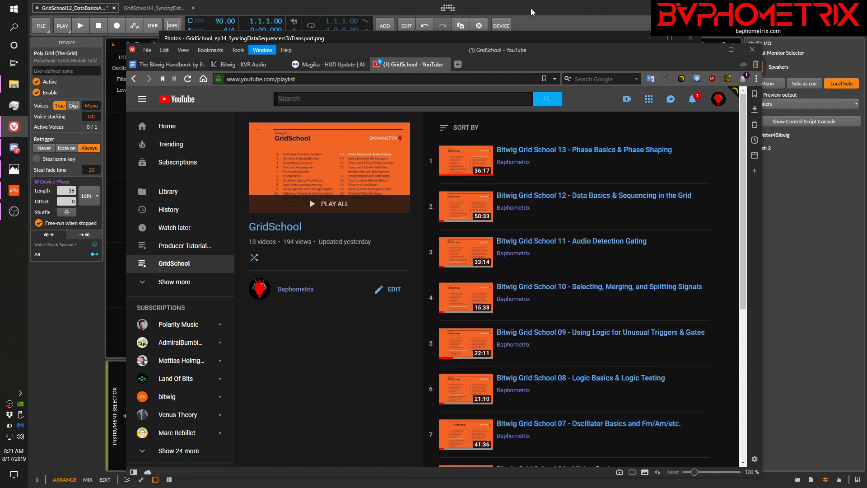
left_click(539, 39)
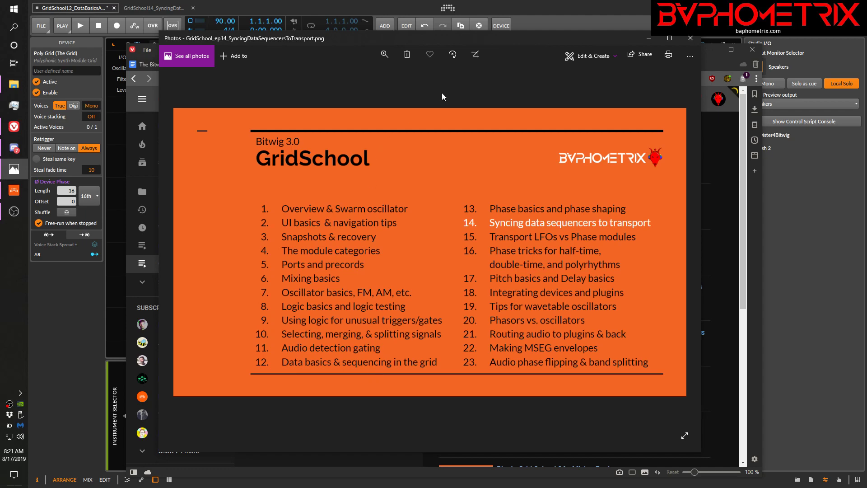
left_click(508, 7)
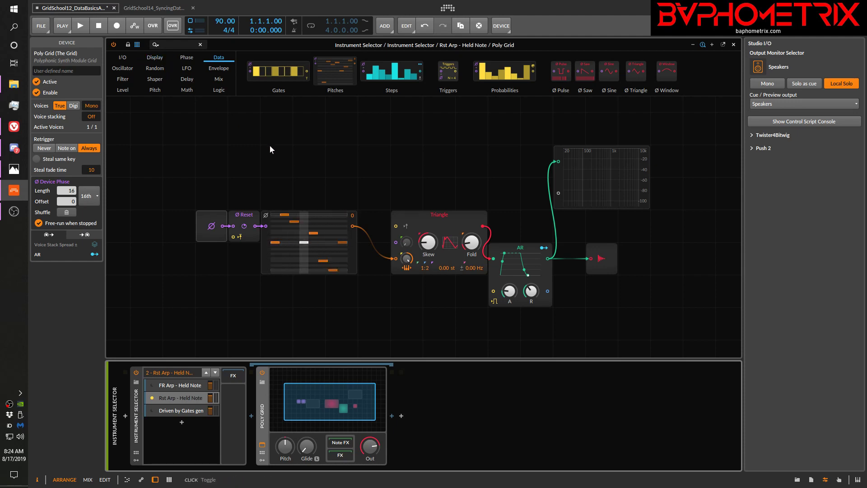
Add a widened Oscilloscope above the Pitches sequencer, fed by the Phase In output, with its mode set to Slow
left_click(159, 58)
left_click(155, 58)
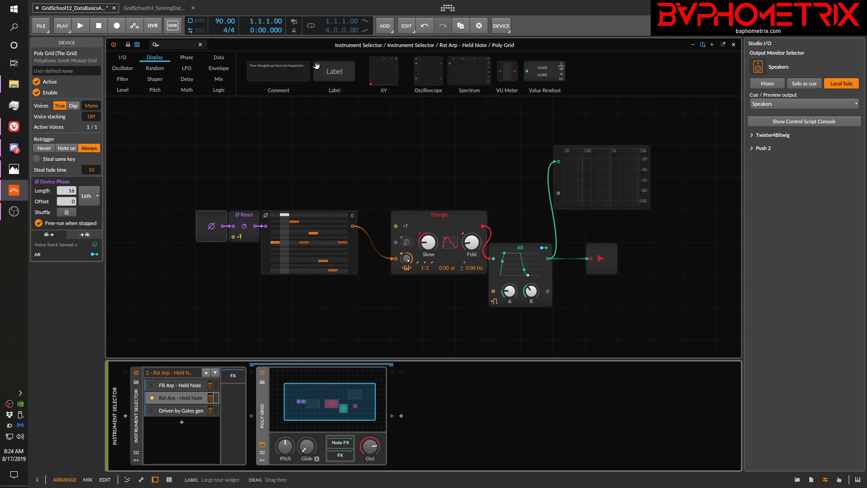
left_click_drag(384, 72, 280, 144)
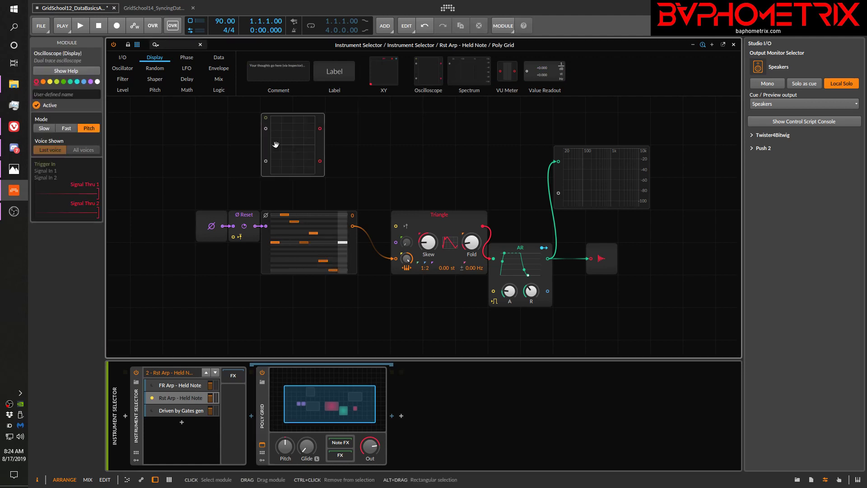
left_click_drag(223, 226, 266, 129)
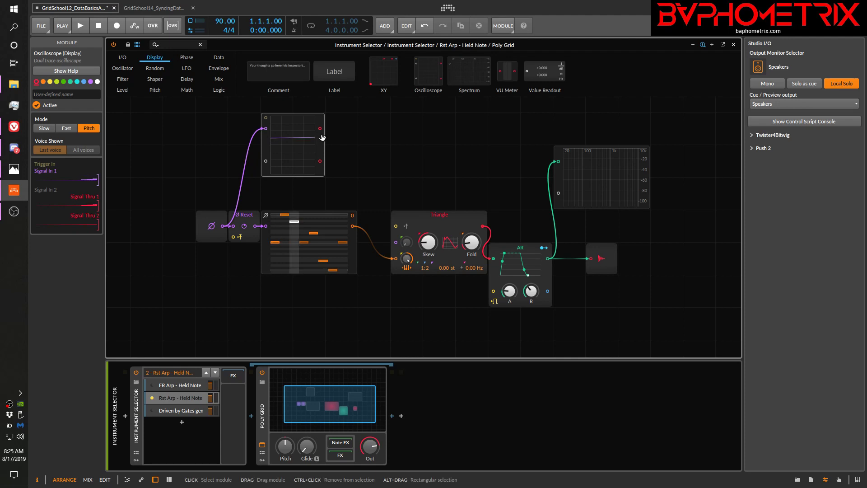
left_click_drag(325, 138, 422, 138)
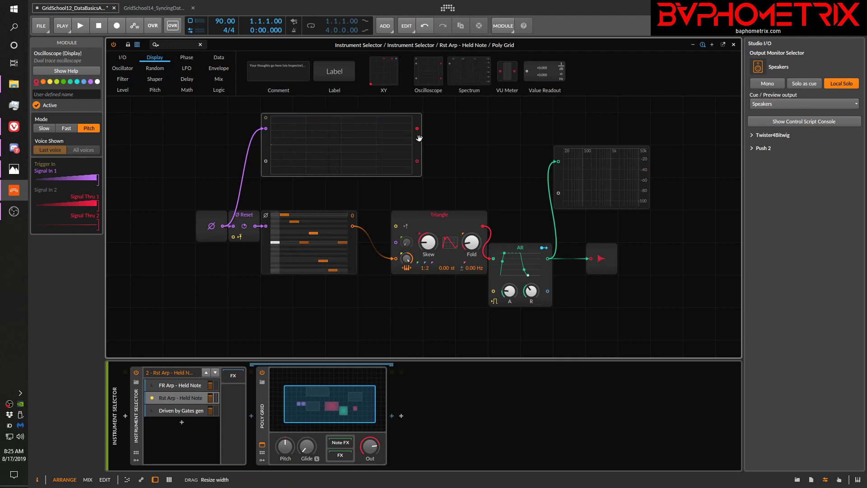
left_click(45, 130)
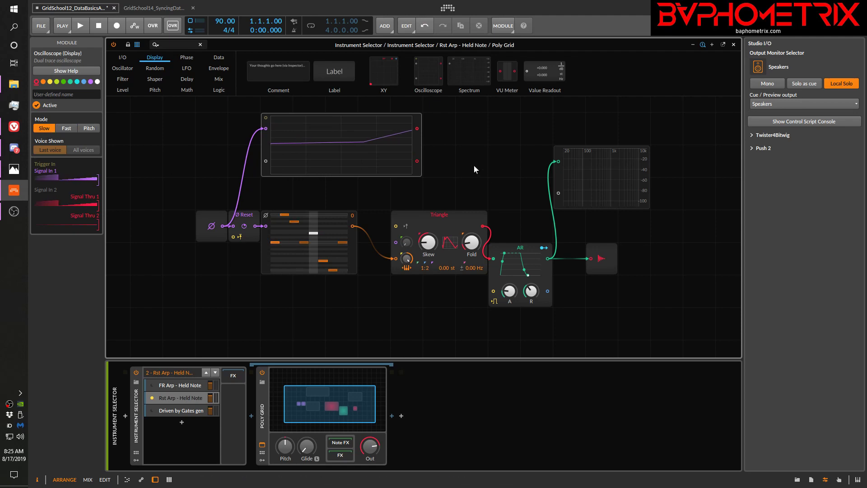
Check the GridSchool14 project, return to the GridSchool12 project with its audio engine reactivated, and show the Poly Grid device settings
left_click(151, 8)
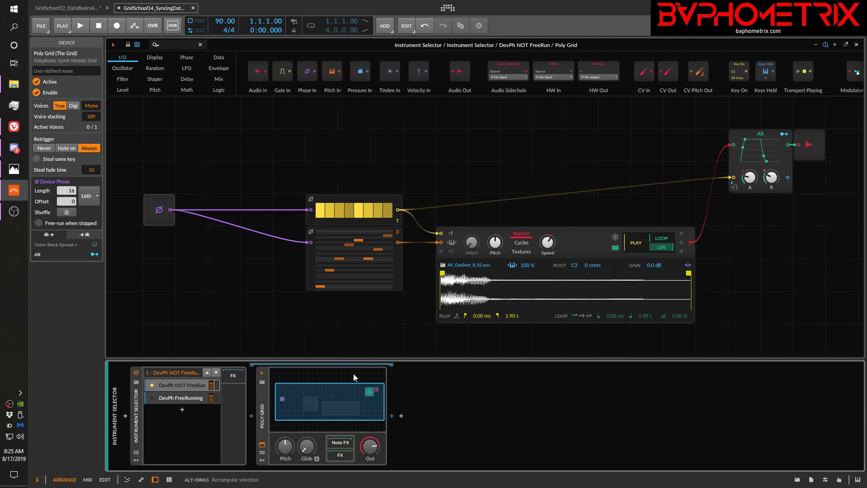
left_click(86, 9)
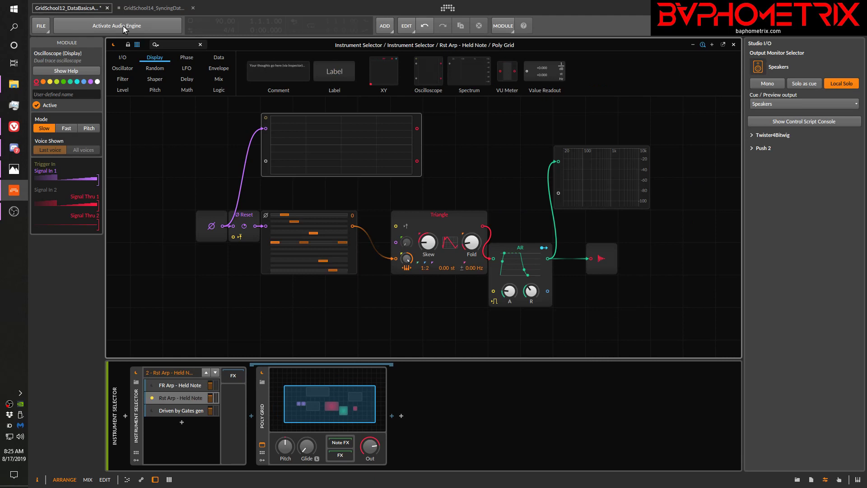
left_click(124, 27)
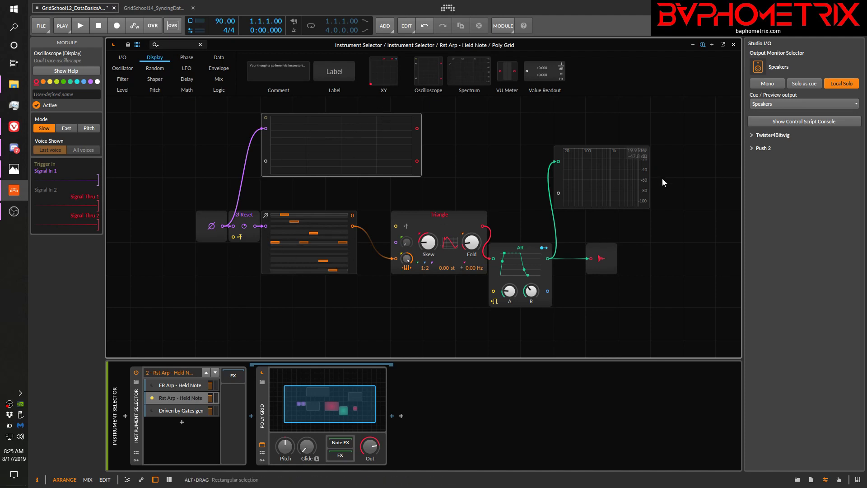
left_click(267, 408)
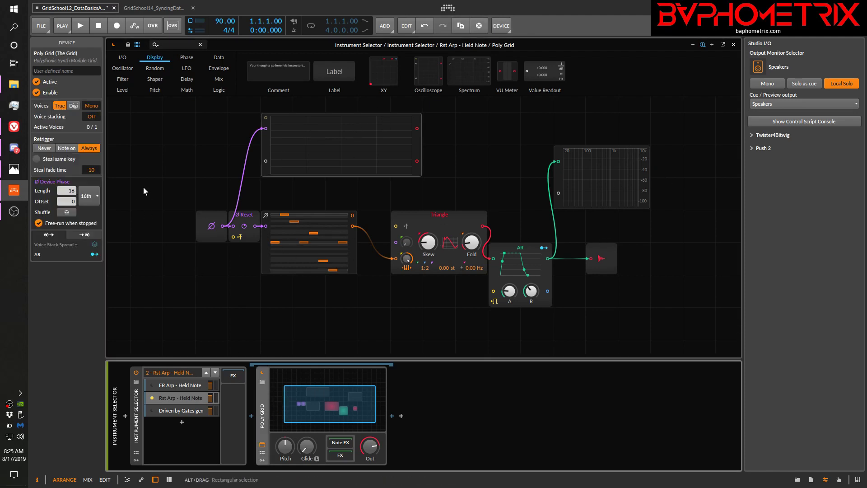
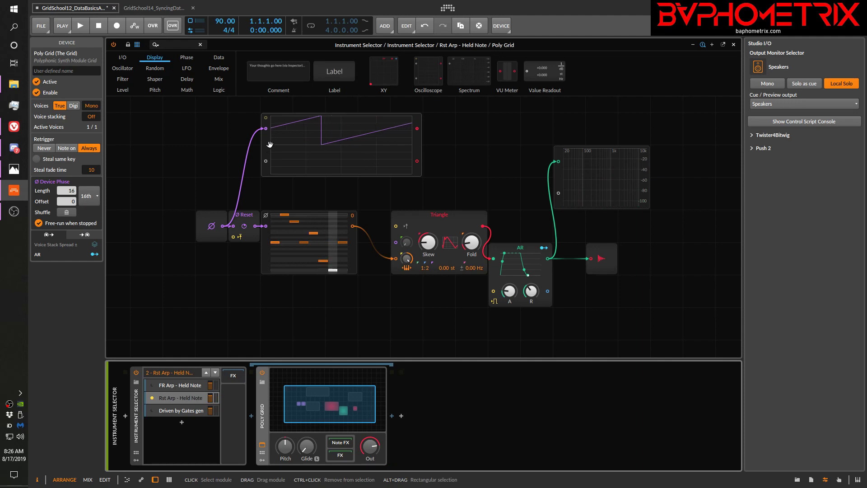
Delete the Oscilloscope module from the grid
left_click(269, 149)
key("Delete")
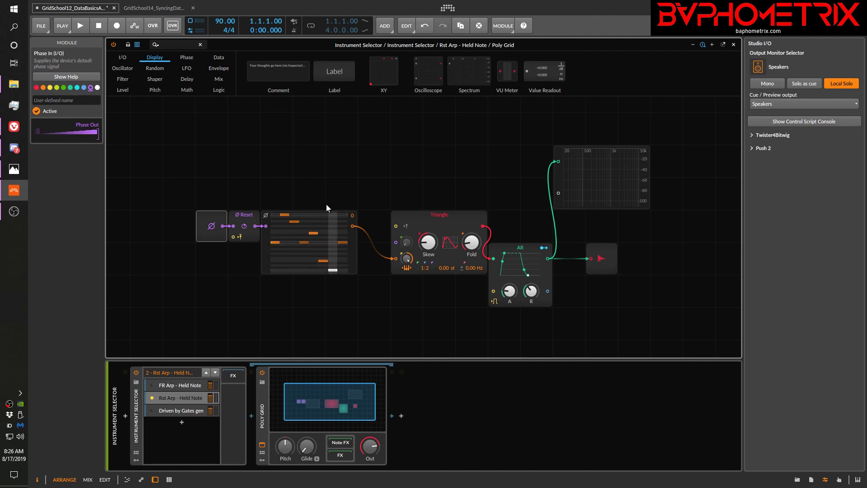
Add a Gates sequencer above Pitches, wiring the Reset module's phase output into it and its gate output to the AR envelope's gate input
left_click(223, 58)
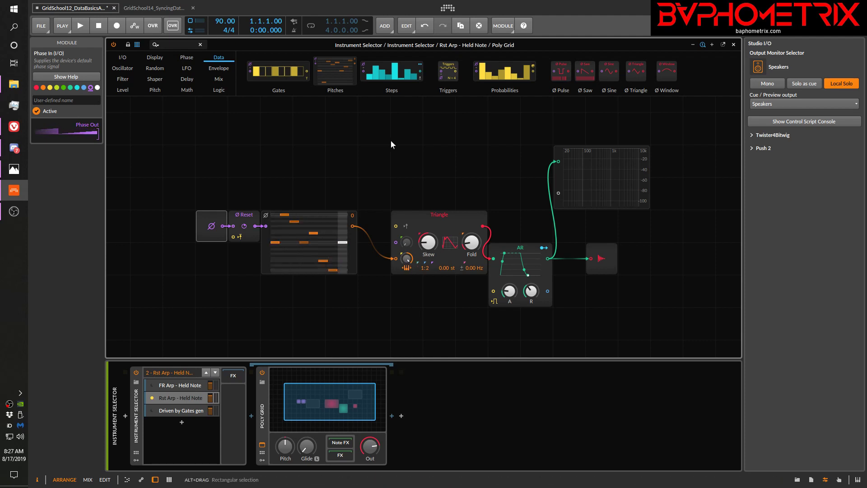
left_click_drag(279, 62, 289, 215)
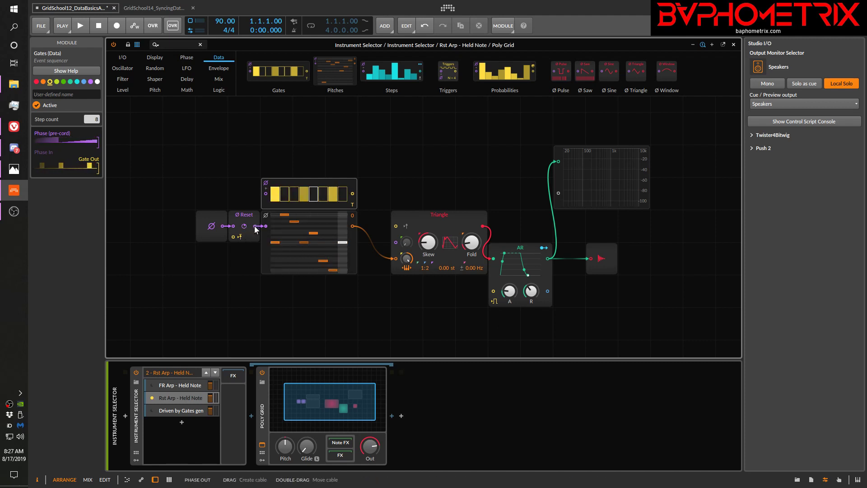
left_click_drag(263, 199, 265, 193)
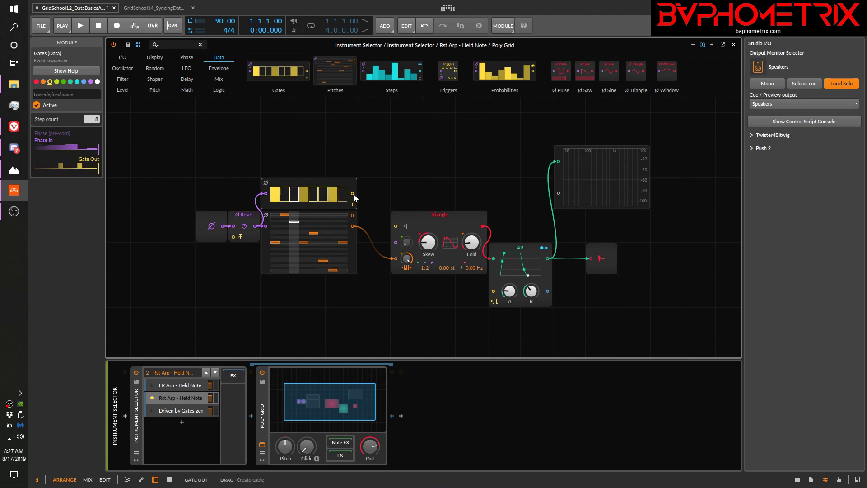
left_click_drag(369, 200, 494, 290)
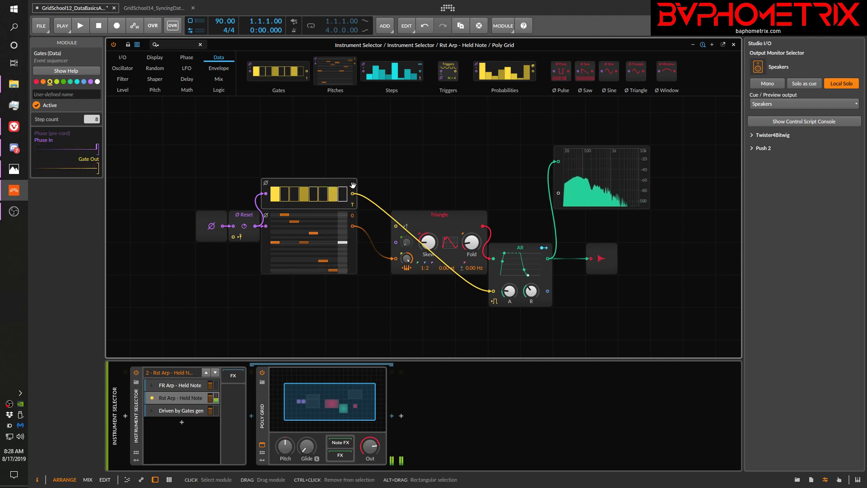
Delete the Gates sequencer and disconnect the leftover cable from the AR envelope's gate input
key("Delete")
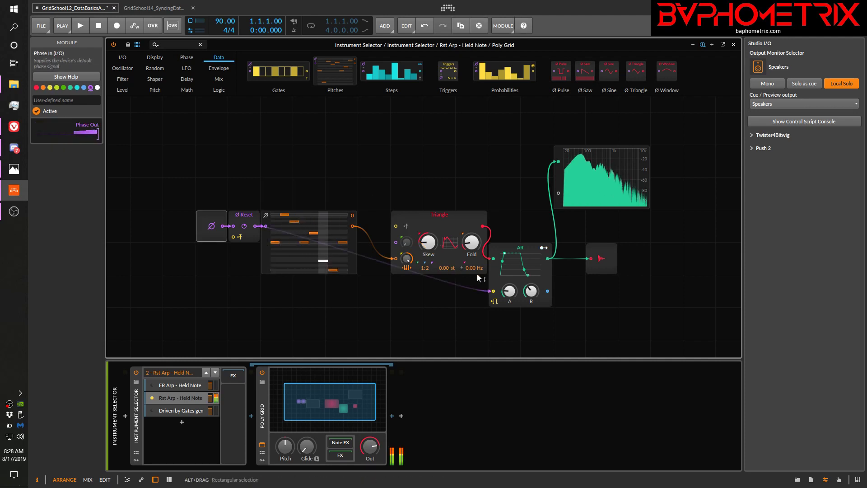
left_click_drag(494, 292, 484, 308)
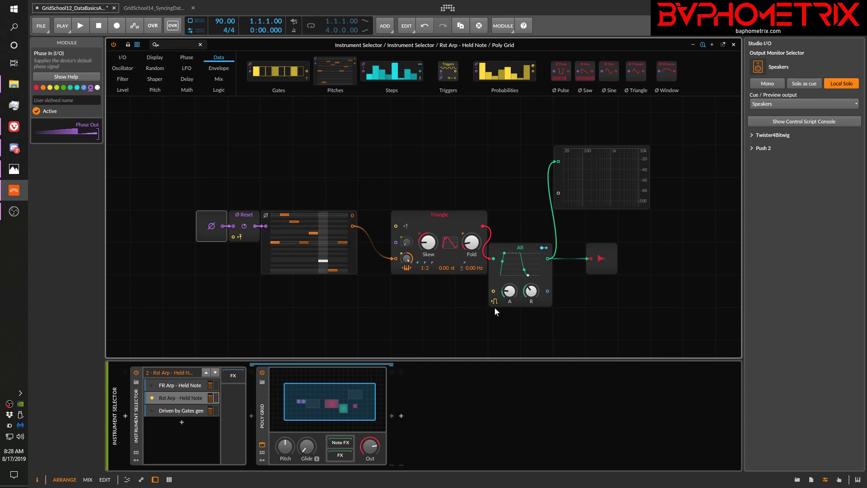
left_click(495, 302)
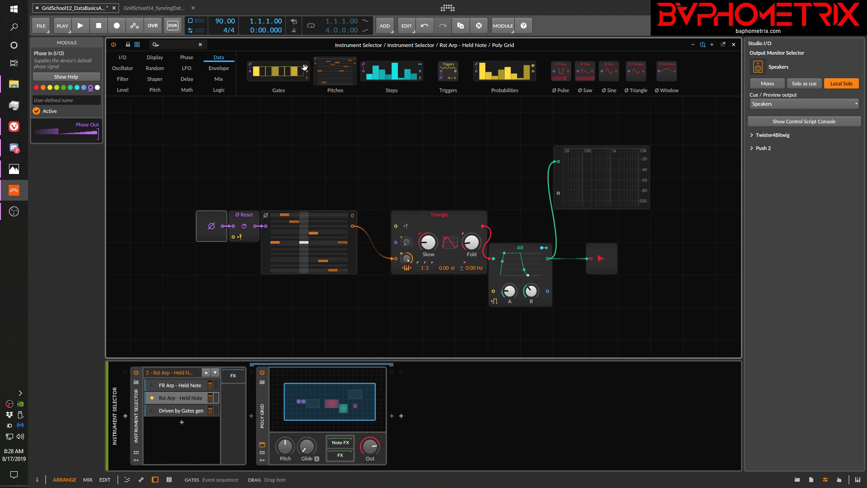
Place a new Gates sequencer above Pitches, driven by the Reset module's phase output and triggering the AR envelope's gate input
left_click_drag(305, 67, 290, 193)
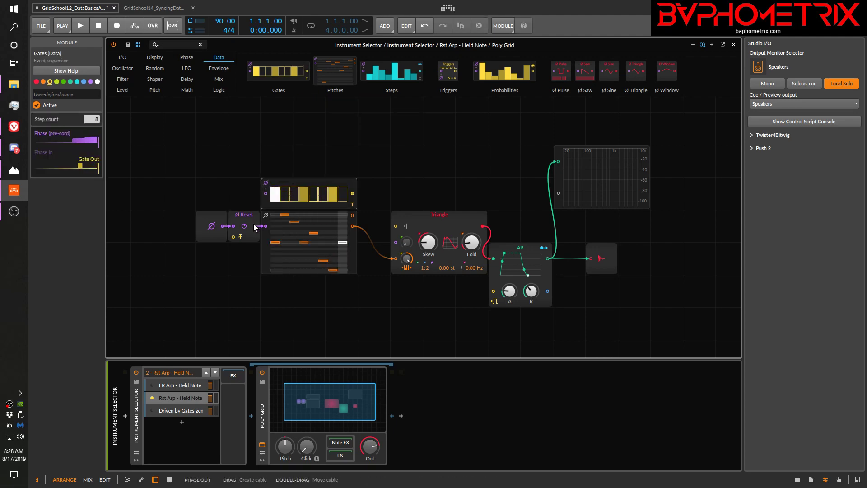
left_click_drag(255, 226, 267, 195)
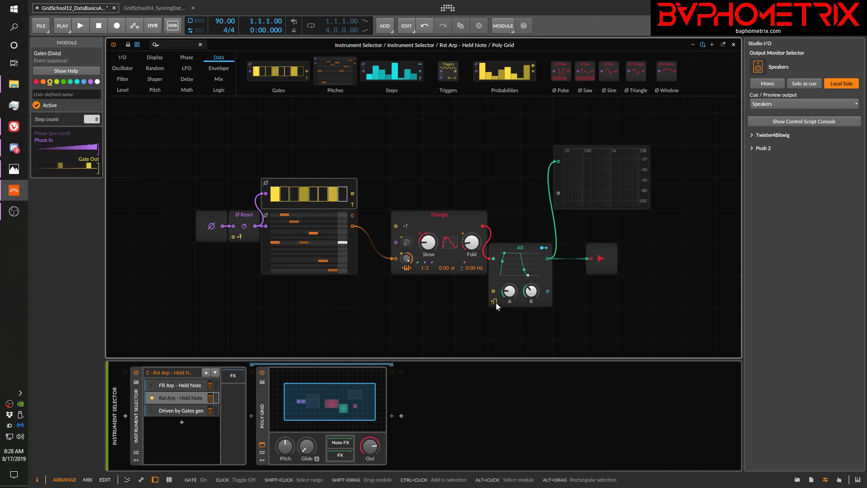
left_click_drag(353, 194, 493, 291)
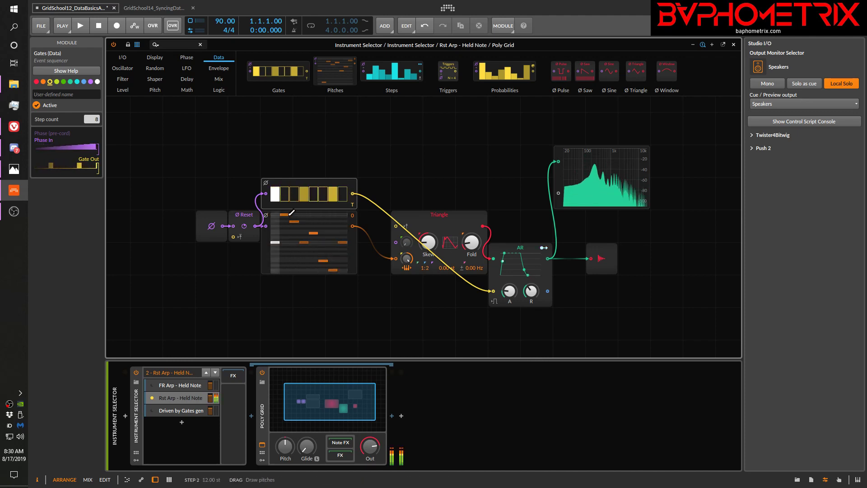
Turn on all eight steps of the Gates sequencer, and switch steps 2, 3, 6 and 7 off
scroll(289, 234, "down", 3)
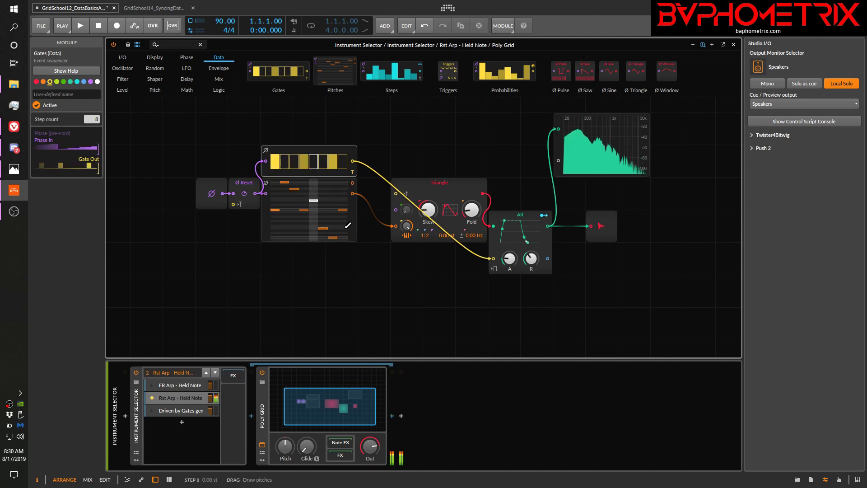
scroll(171, 197, "up", 6)
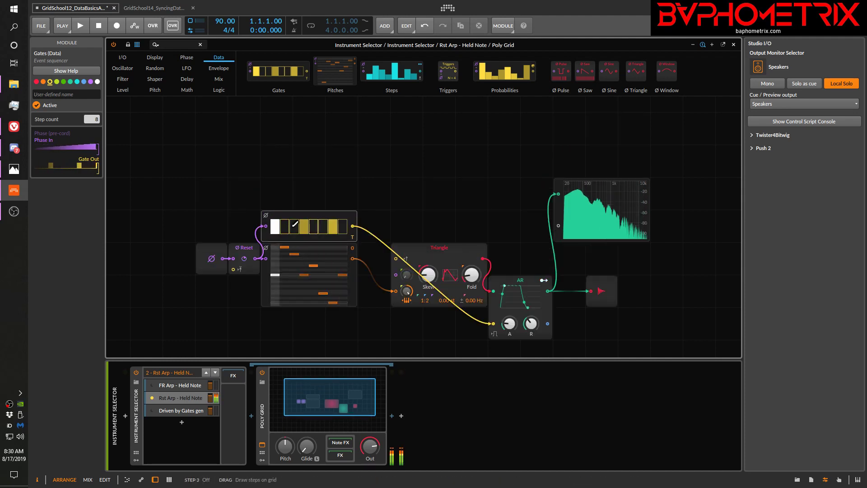
left_click_drag(288, 223, 348, 223)
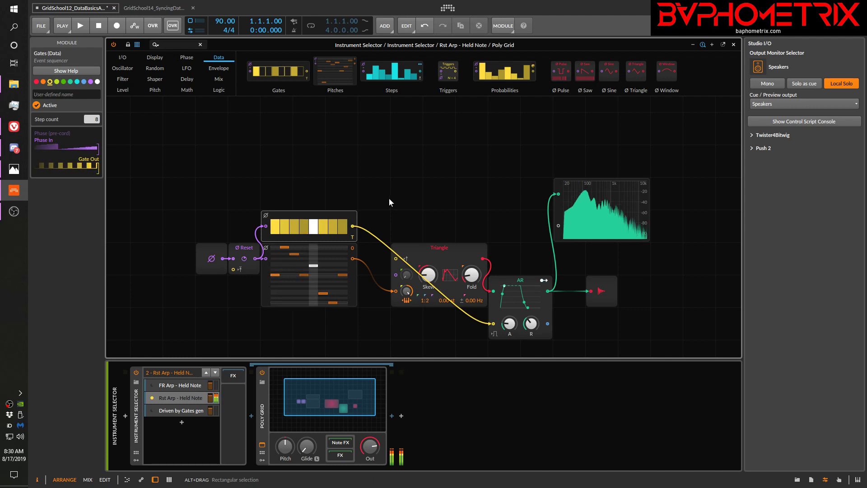
mouse_move(298, 231)
left_mouse_down()
mouse_move(284, 230)
mouse_move(337, 226)
left_mouse_up()
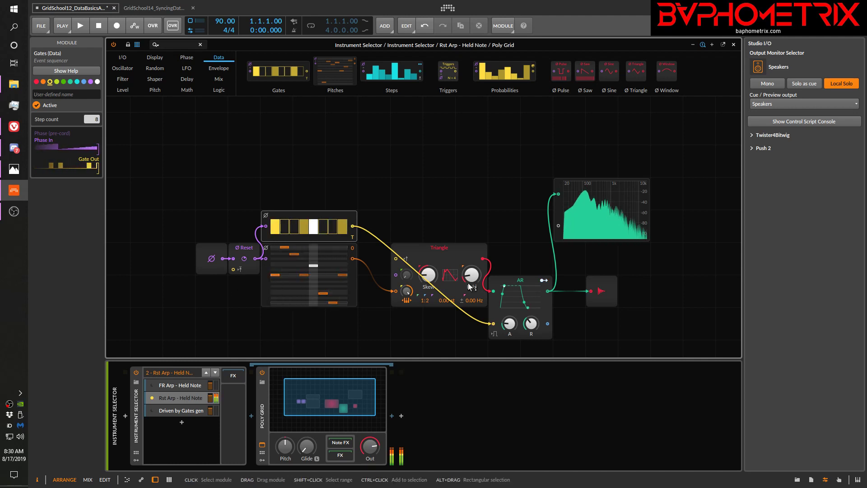
Remove the Gates sequencer again together with the remaining phase cable into the AR envelope's gate input
left_click(354, 216)
key("Delete")
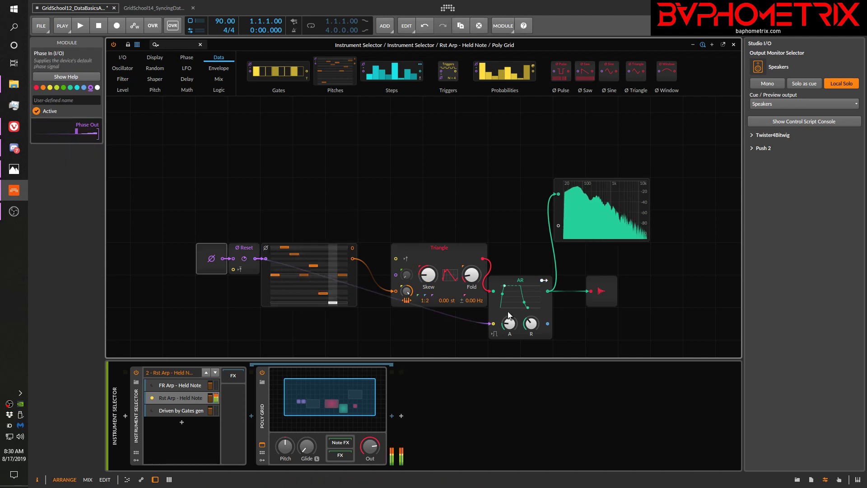
left_click(492, 324, "alt")
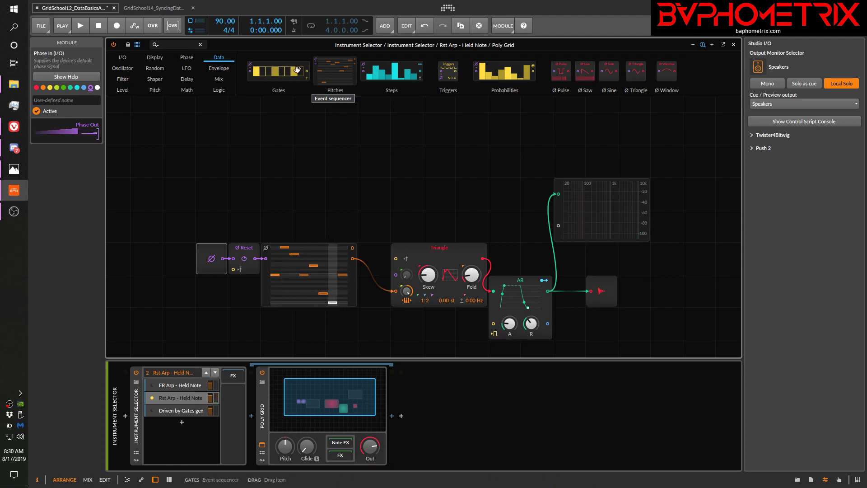
Add a Gates sequencer above Pitches, fed by the Reset module's phase output, and connect its gate output to the AR envelope's gate input
left_click_drag(299, 69, 266, 225)
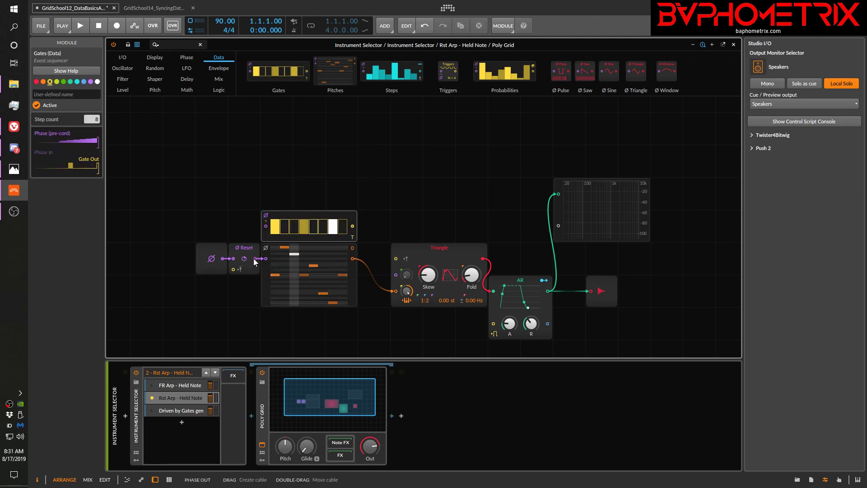
left_click_drag(260, 258, 267, 229)
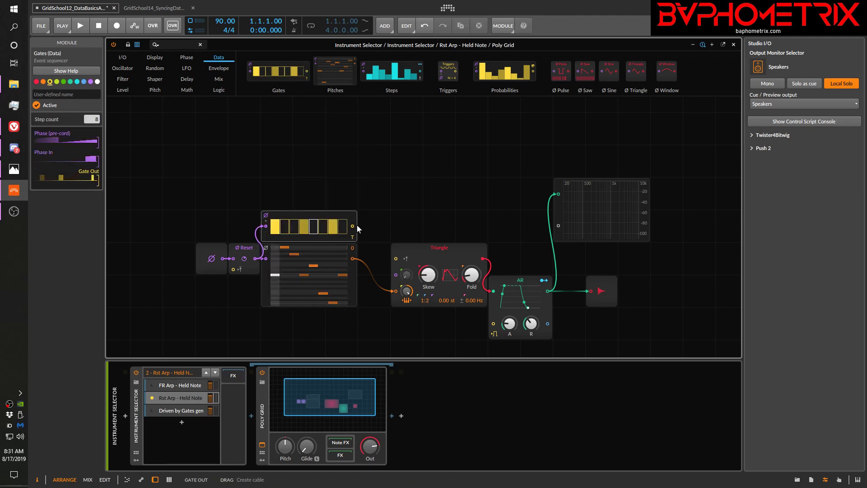
left_click_drag(353, 226, 493, 324)
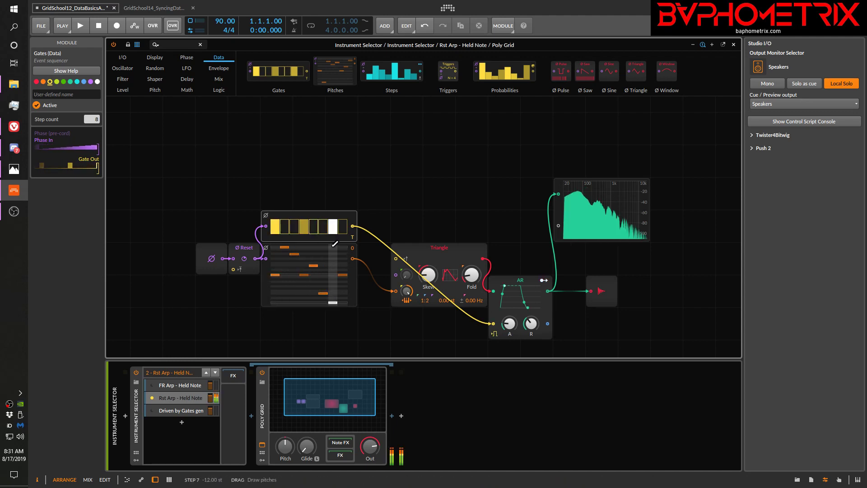
Deactivate the Gates sequencer, switch all of its steps off, and reactivate it
left_click(356, 217)
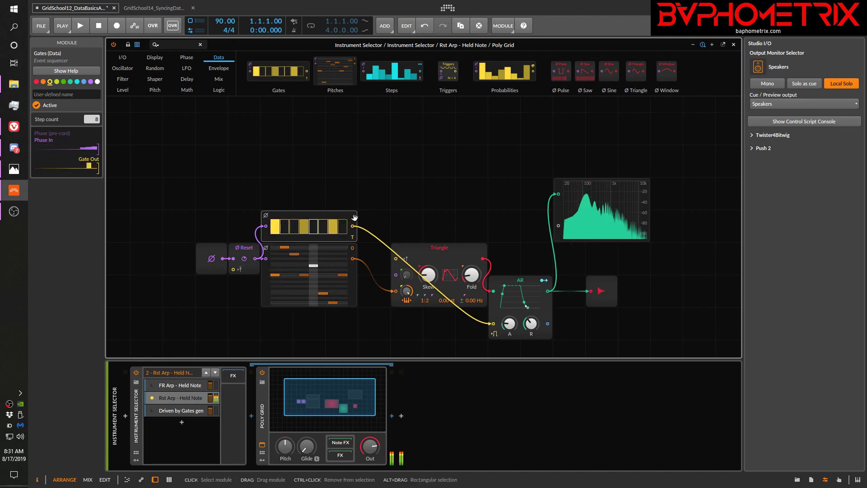
key("alt+a")
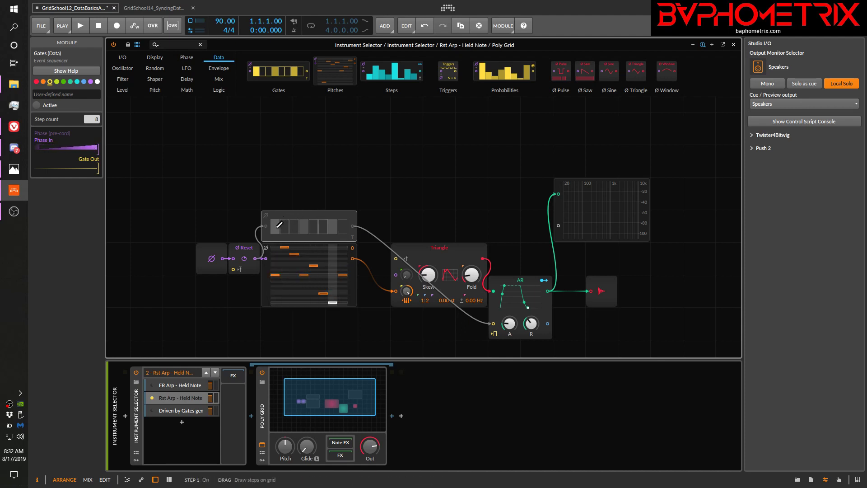
left_click_drag(280, 225, 344, 223)
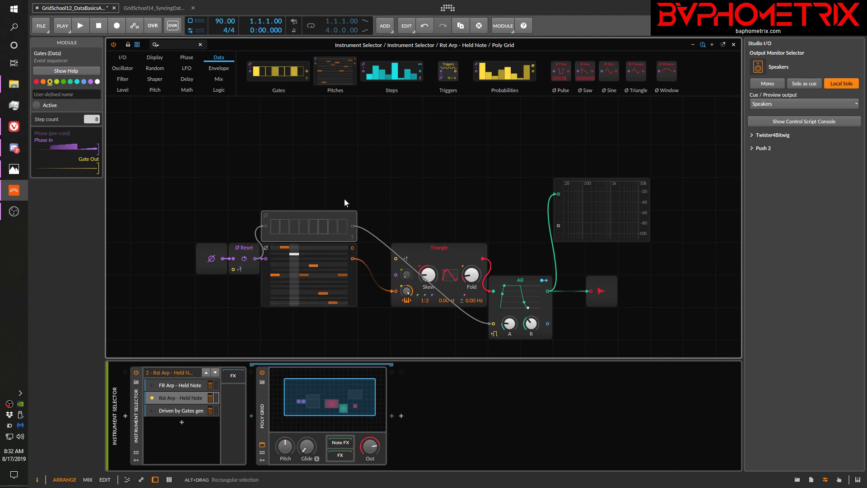
key("alt+a")
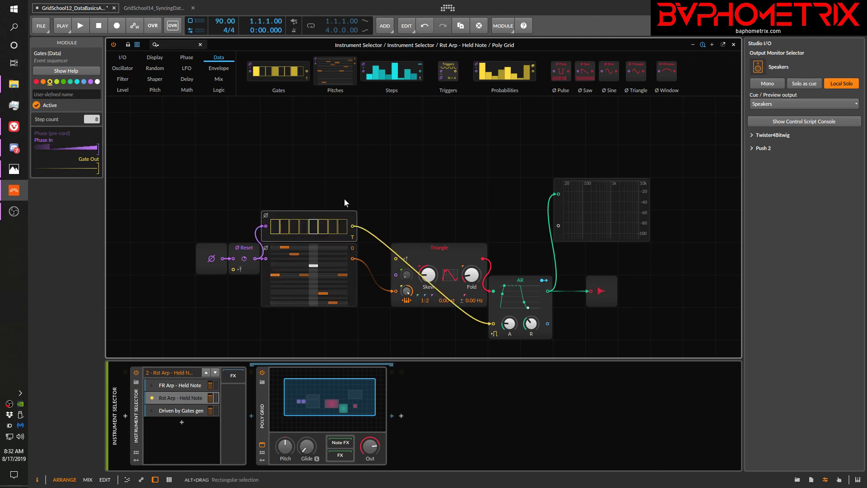
Disconnect the Gates sequencer's gate output and phase input cables, and turn on its steps 7 and 8
left_click(353, 227, "alt")
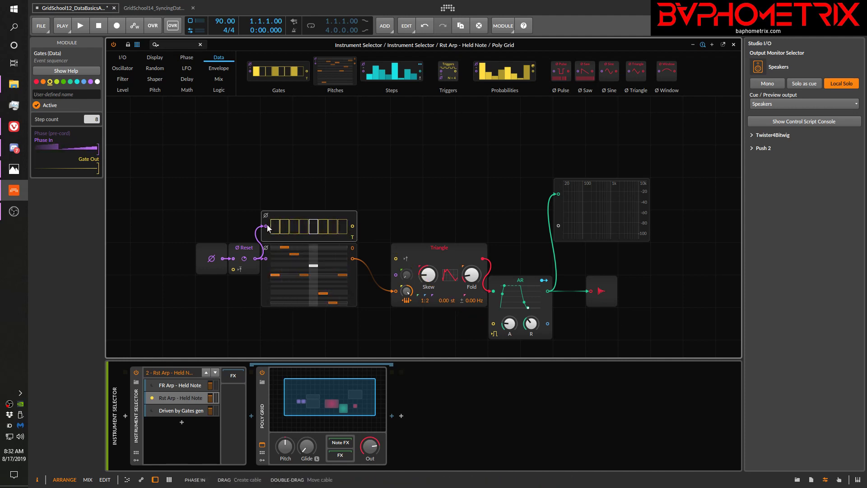
left_click(267, 227, "alt")
left_click(343, 225)
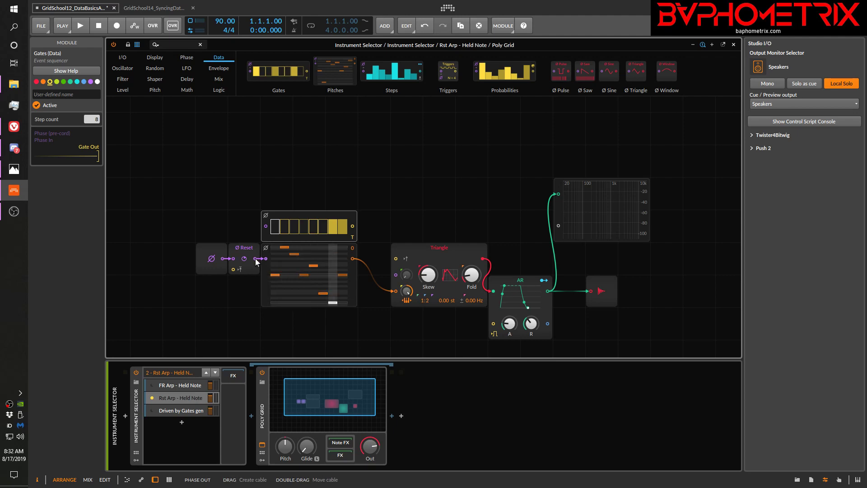
Reconnect the Reset module's phase output to the Gates sequencer and the Gates output to the AR envelope's gate input
mouse_move(277, 221)
left_mouse_down()
mouse_move(249, 223)
mouse_move(266, 226)
left_mouse_up()
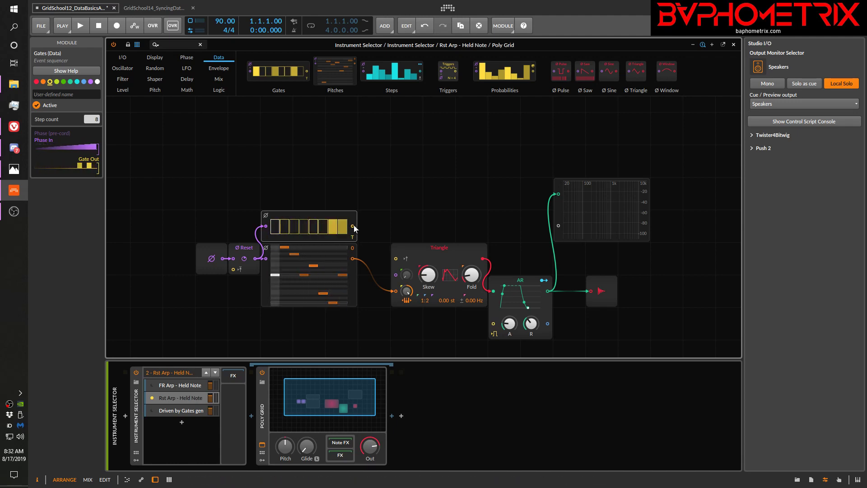
left_click_drag(353, 226, 478, 326)
left_click_drag(479, 326, 494, 323)
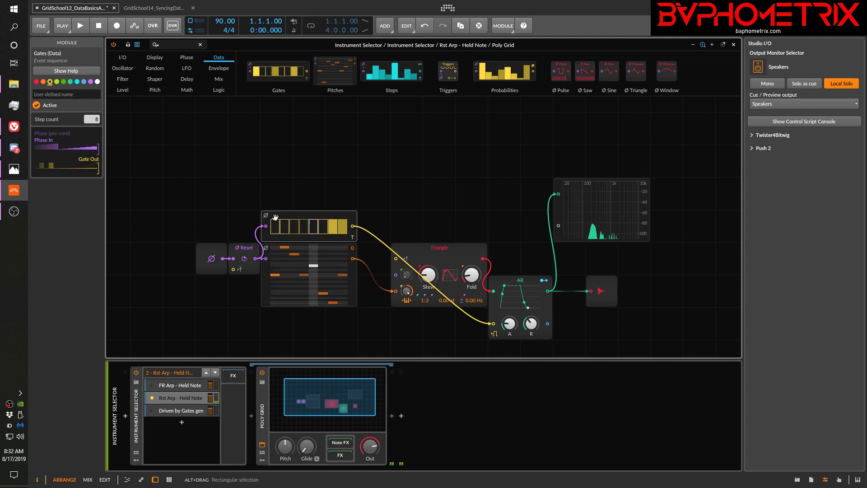
Edit the Gates pattern so that only steps 1, 5 and 8 are on
left_click_drag(274, 226, 294, 227)
left_click(313, 226)
left_click(296, 227)
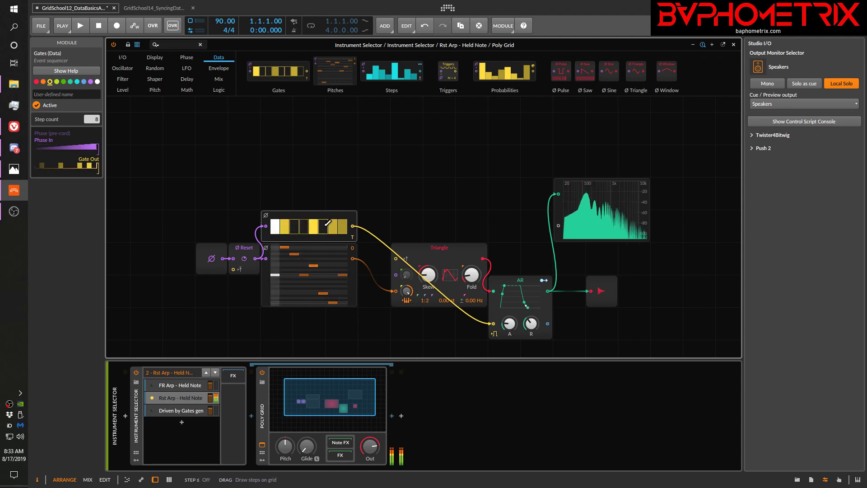
left_click(332, 224)
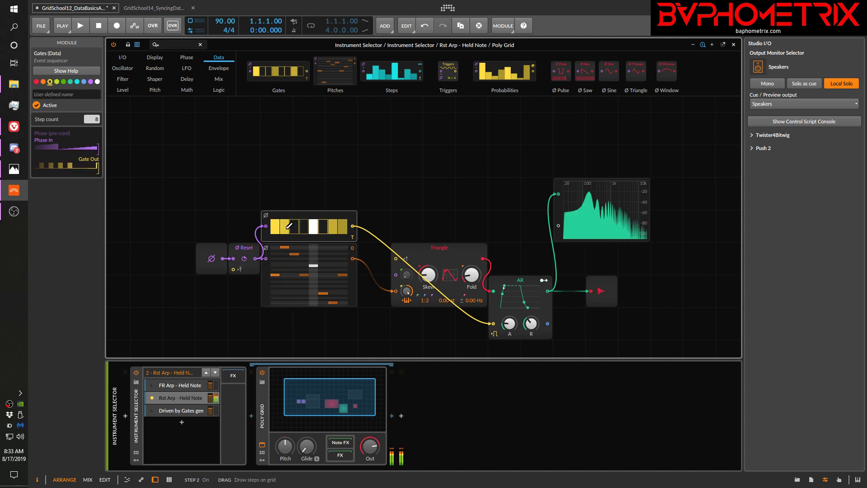
left_click(332, 226)
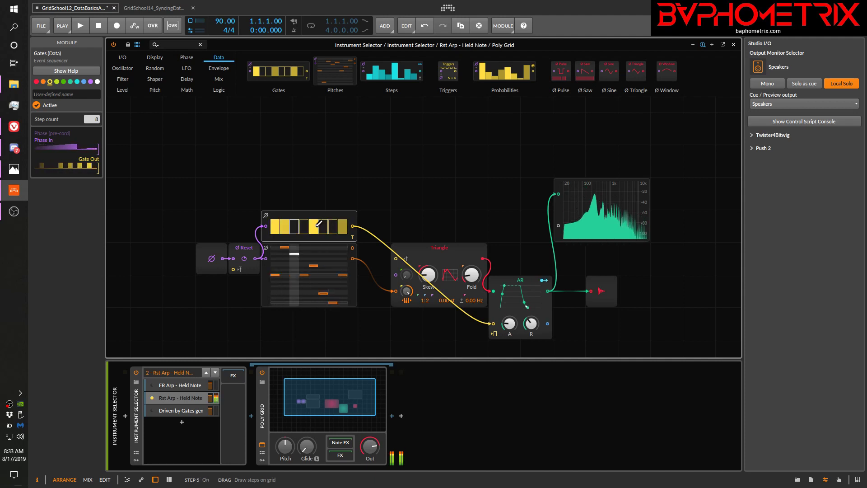
left_click(290, 226)
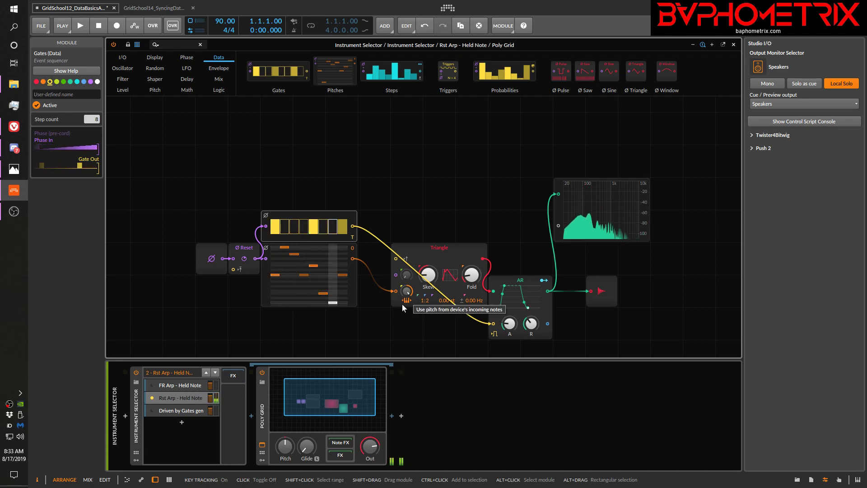
left_click(323, 227)
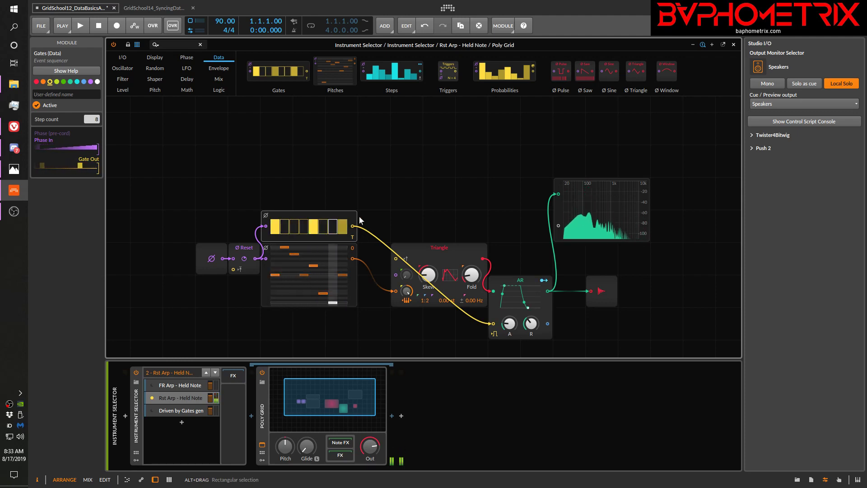
Set the Poly Grid device's voice mode to Digi Mono
left_click(260, 420)
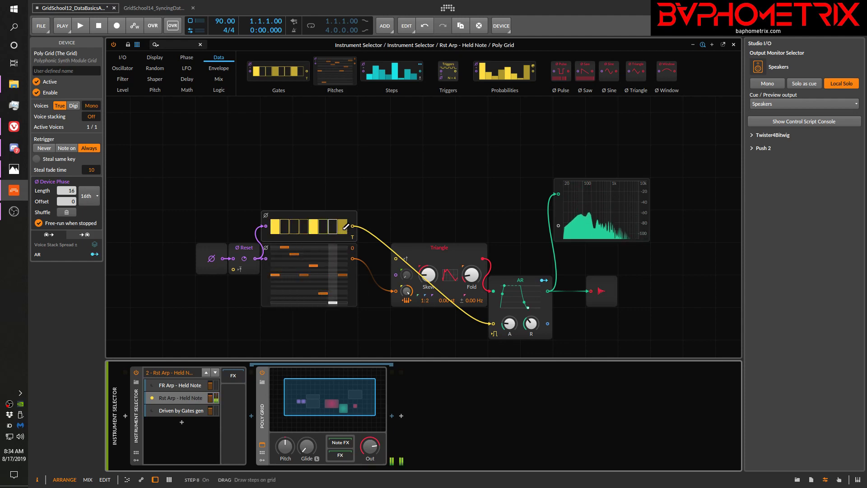
left_click(74, 106)
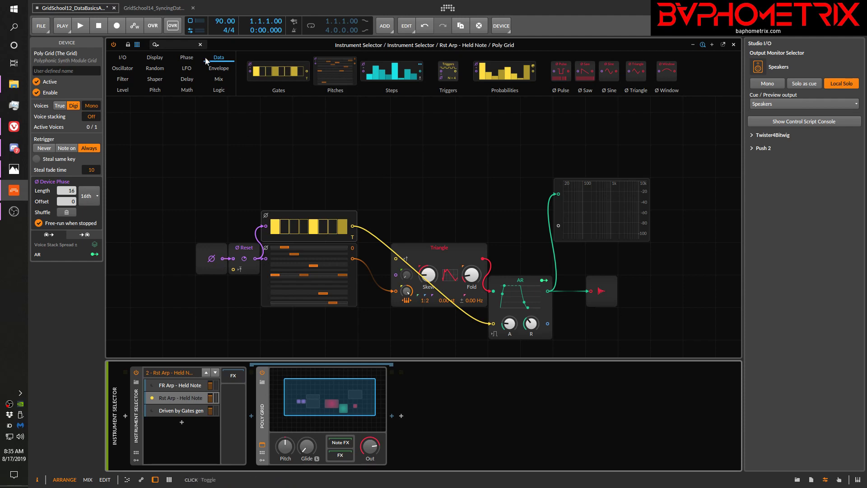
Add an Oscilloscope above the Gates sequencer and feed its first signal input from the Phase In module's output instead of Reset's
left_click(155, 57)
left_click_drag(384, 71, 264, 155)
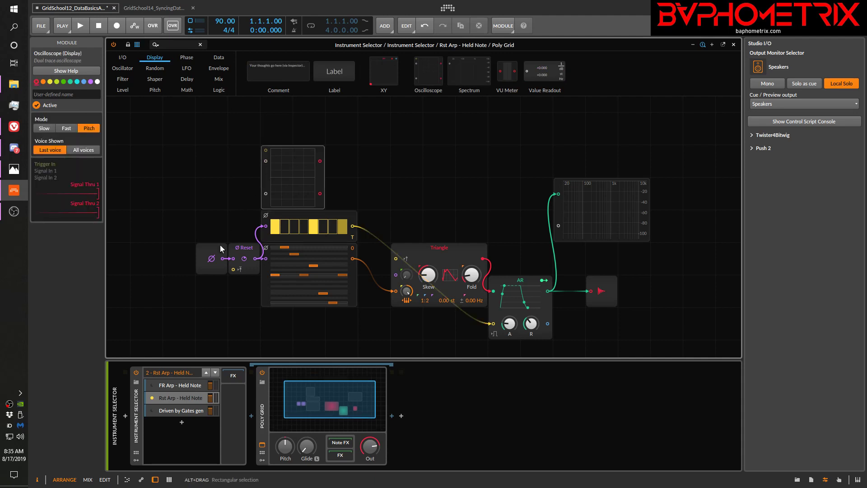
mouse_move(255, 258)
left_mouse_down()
mouse_move(254, 192)
mouse_move(270, 161)
left_mouse_up()
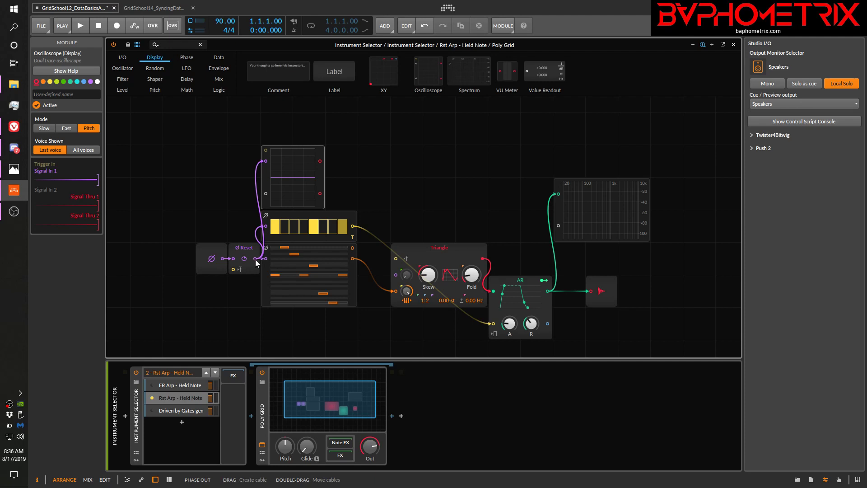
left_click_drag(223, 259, 266, 161)
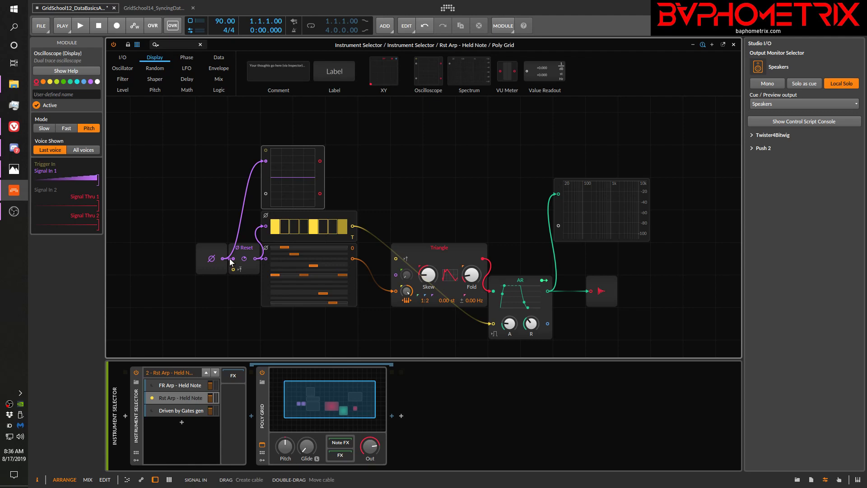
left_click(213, 250)
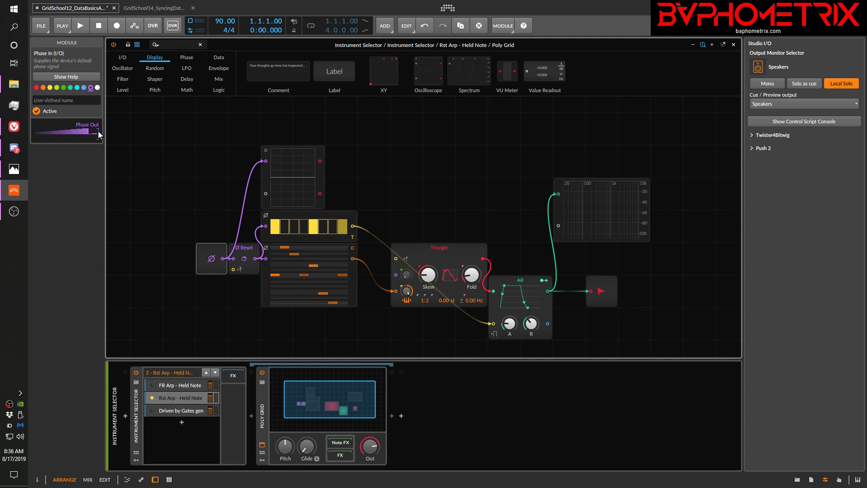
left_click(248, 247)
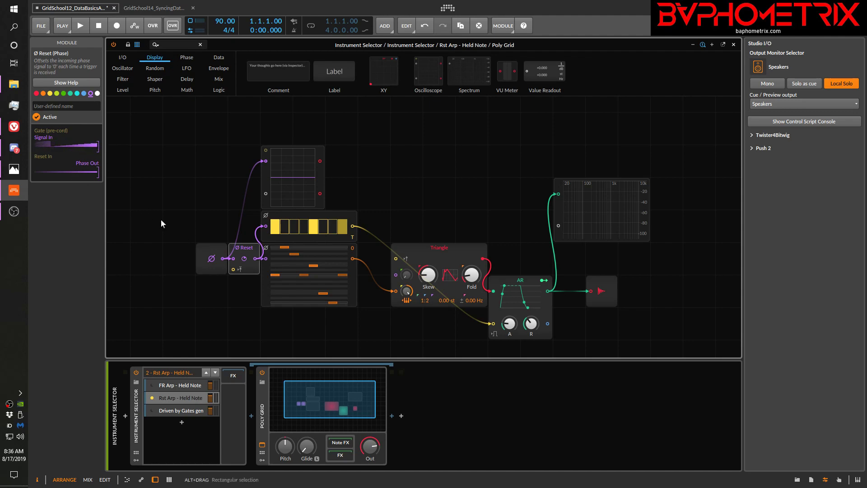
left_click(207, 248)
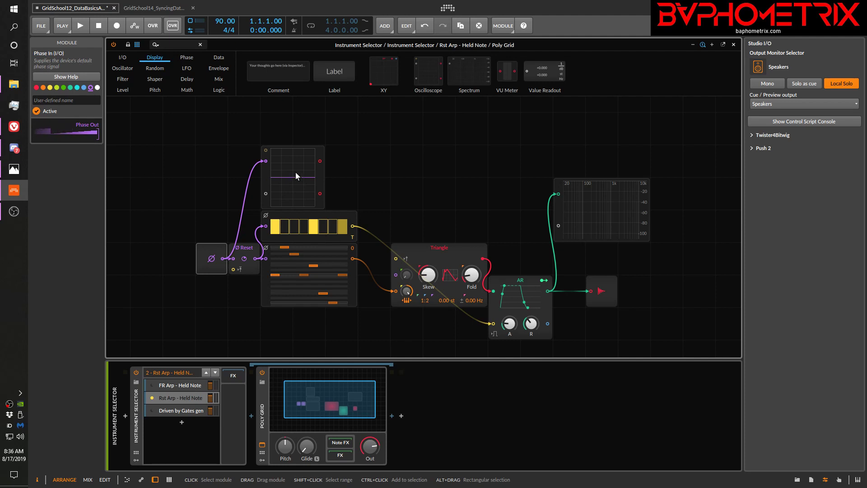
left_click(262, 420)
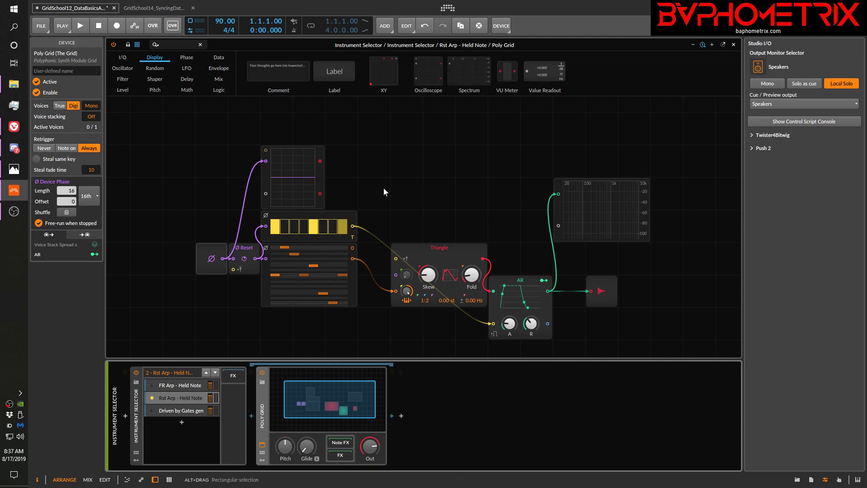
Set the Oscilloscope's mode to Slow
left_click(300, 171)
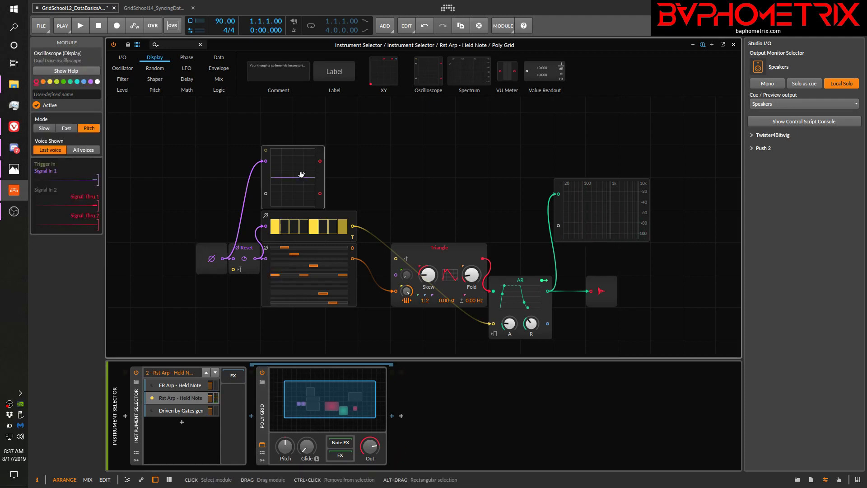
left_click(44, 128)
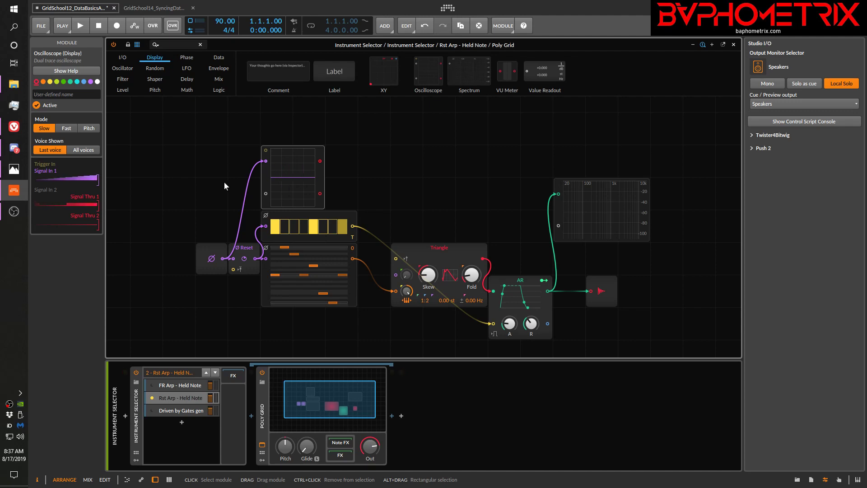
Review the Poly Grid's voice settings and the Phase In module's phase output signal
left_click(258, 421)
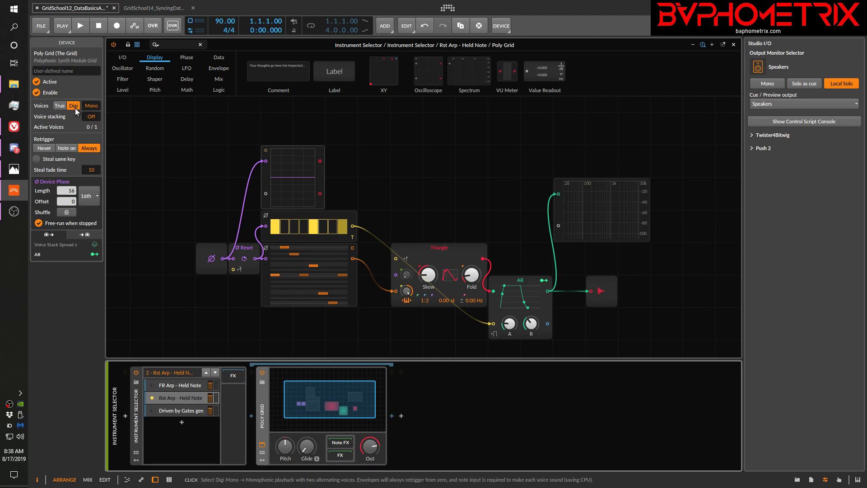
left_click(311, 223)
left_click(214, 248)
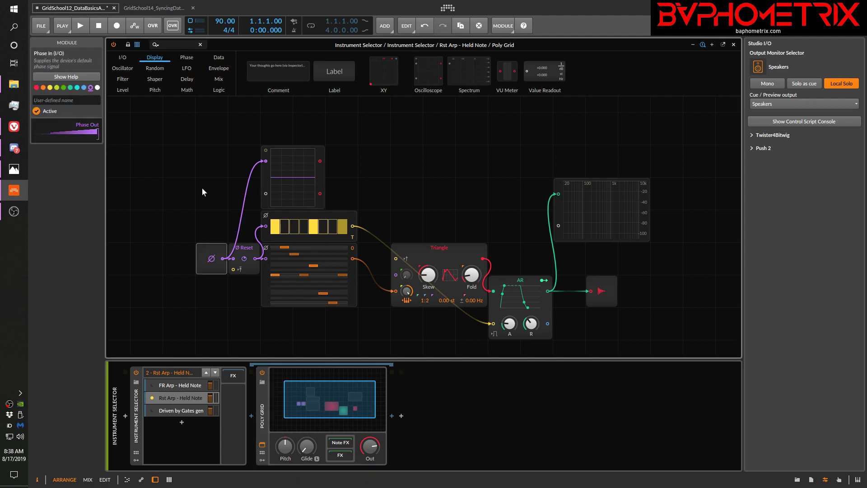
Route the Reset module's phase output into the Oscilloscope's first signal input, and turn on all eight Gates steps
left_click(243, 249)
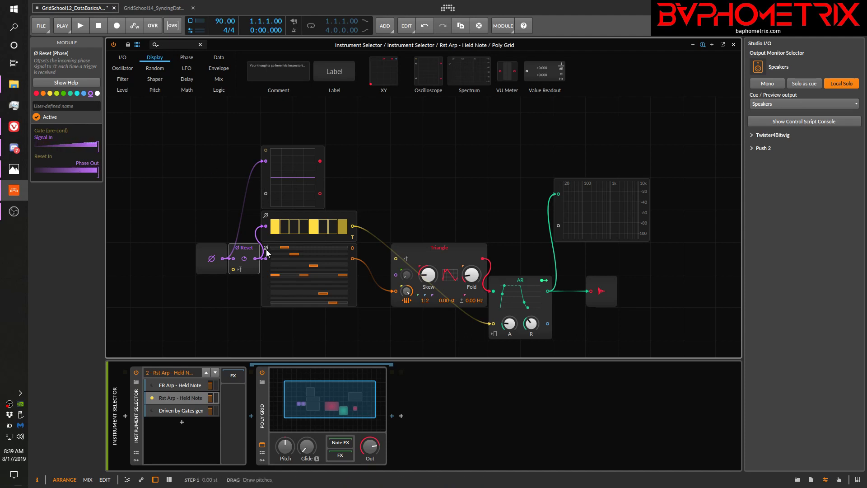
left_click_drag(256, 260, 264, 161)
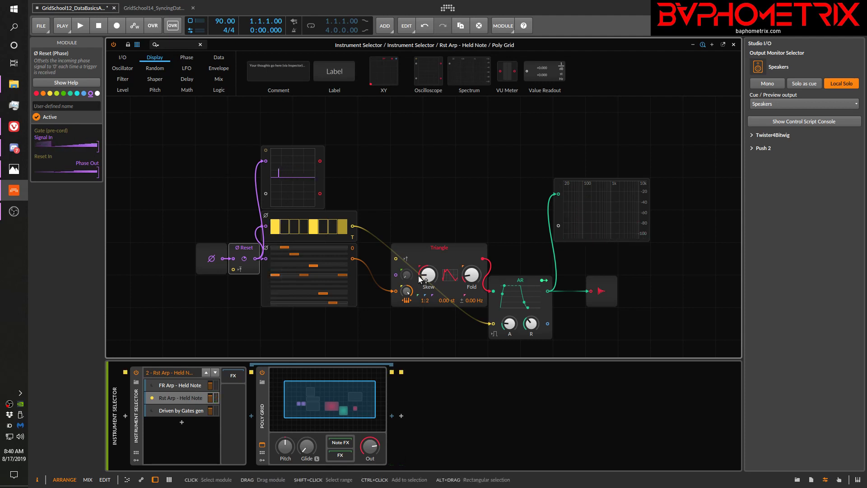
left_click_drag(287, 223, 362, 235)
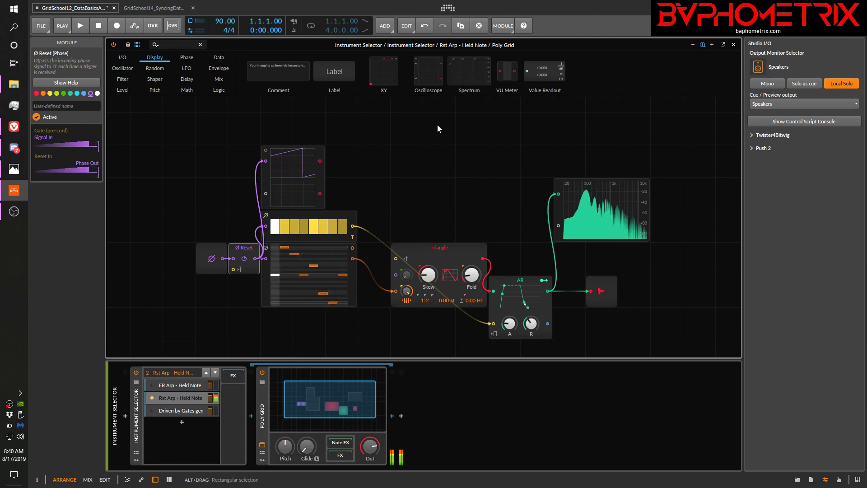
Deactivate the Gates sequencer temporarily and reactivate it
left_click(352, 221)
key("alt+a")
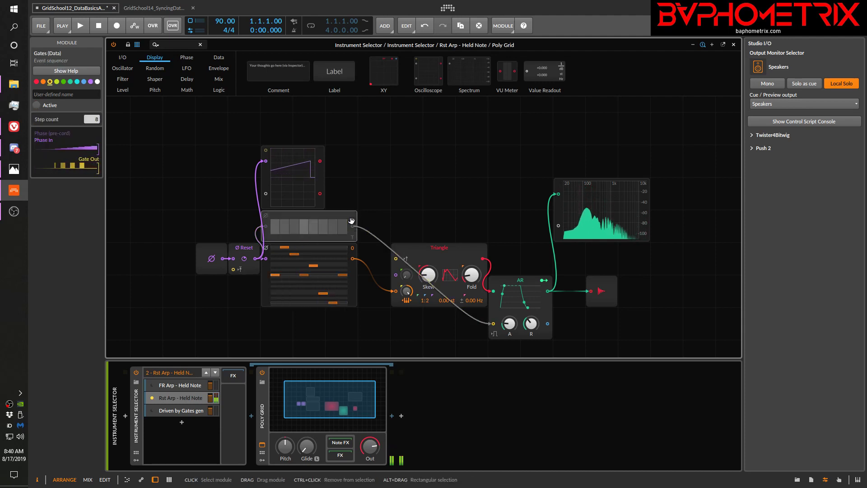
key("alt+a")
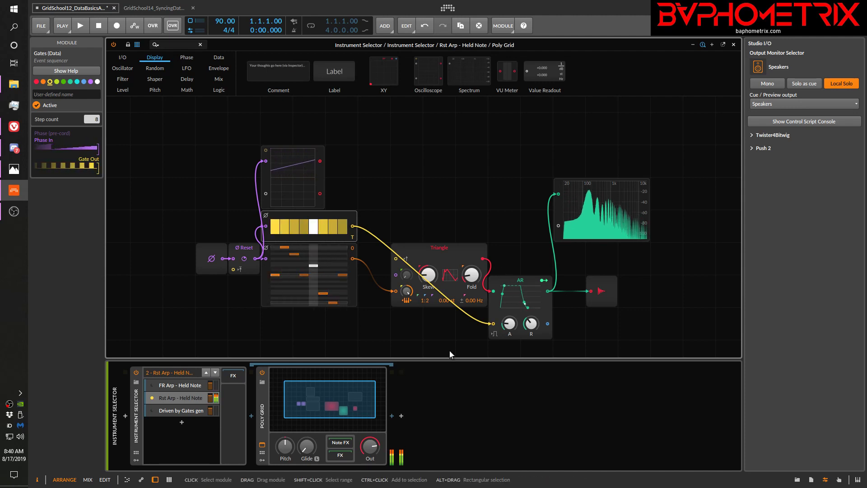
left_click(264, 418)
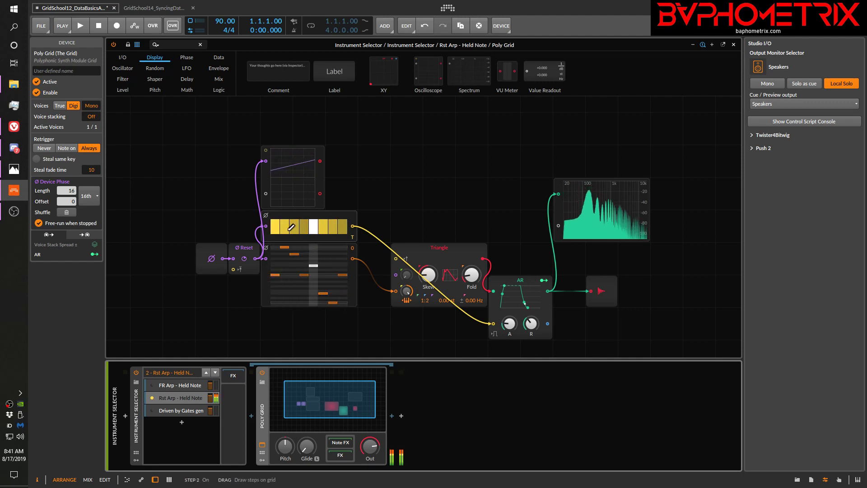
Turn off Gates steps three to six, and switch the Poly Grid's mono voice mode to True and back to Digi
left_click_drag(294, 226, 323, 226)
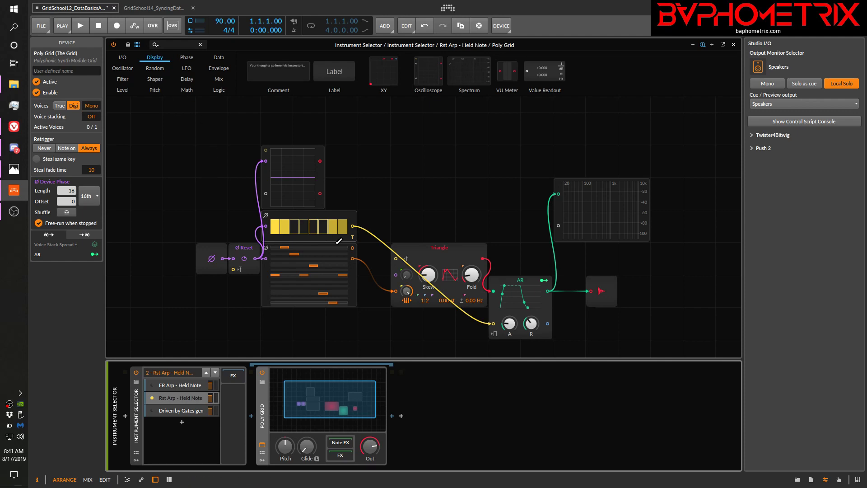
left_click(60, 106)
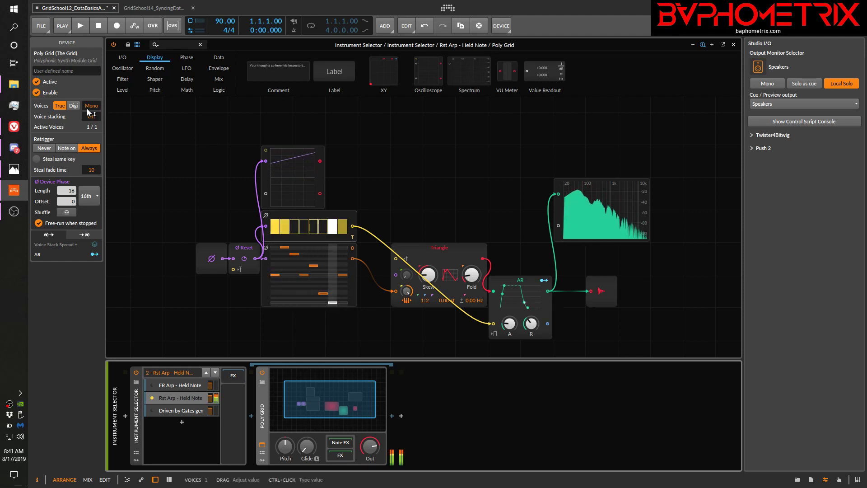
left_click(74, 105)
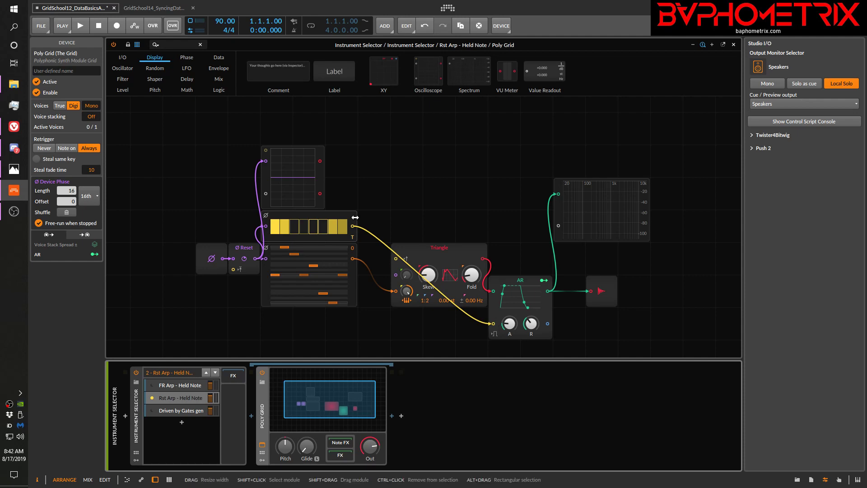
Step through the undo history, restore the Poly Grid device in the Rst Arp - Held Note layer, and reopen its grid
key("ctrl+z")
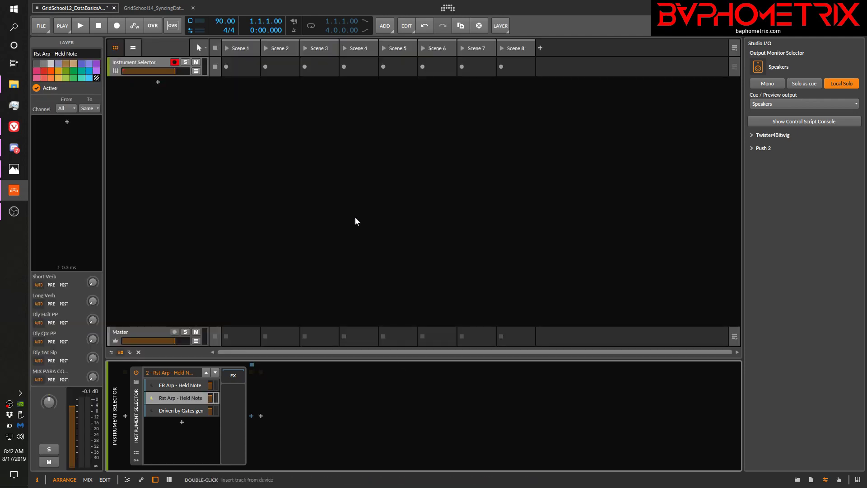
key("ctrl+z")
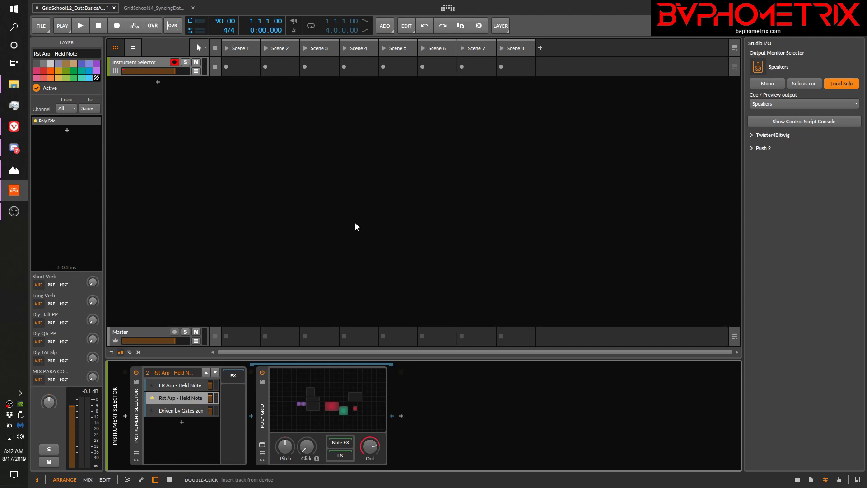
left_click(264, 409)
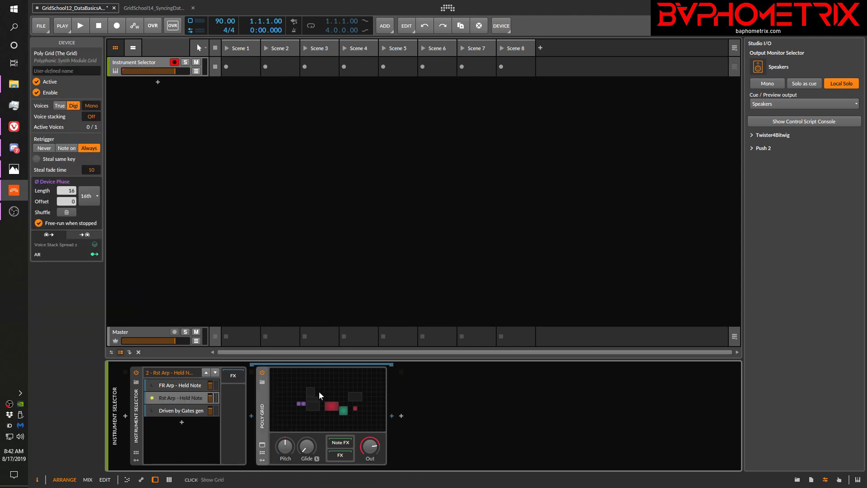
left_click(319, 391)
Delete the Oscilloscope and Gates modules, and enable the AR envelope's gate pre-cord instead
left_click(324, 157)
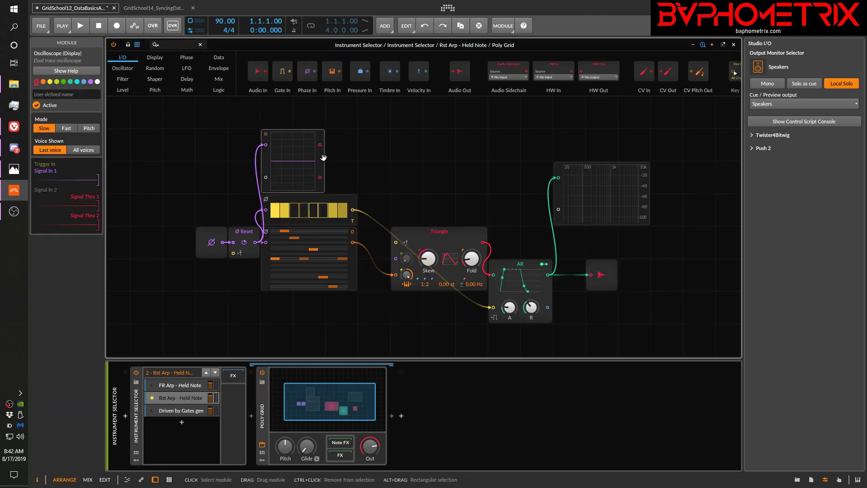
key("Delete")
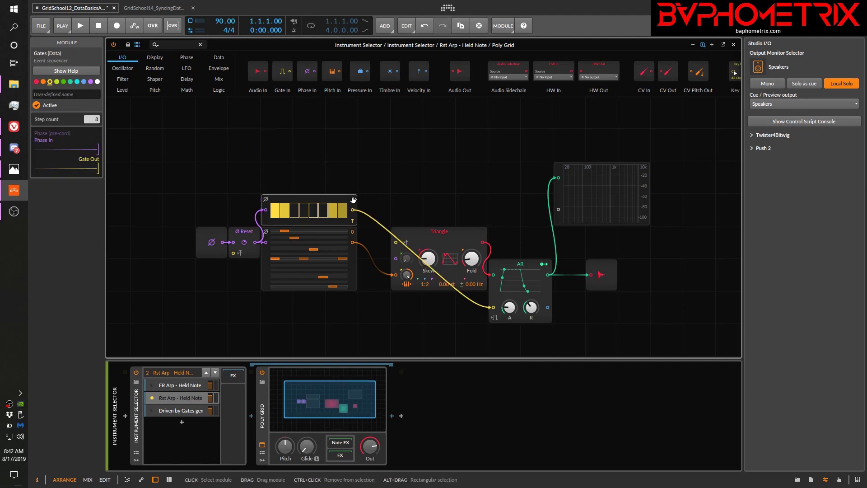
key("Delete")
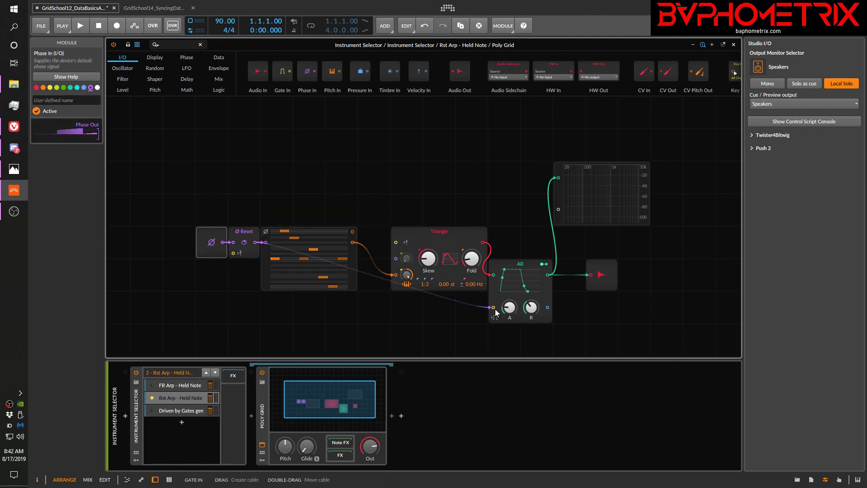
left_click_drag(493, 308, 495, 319)
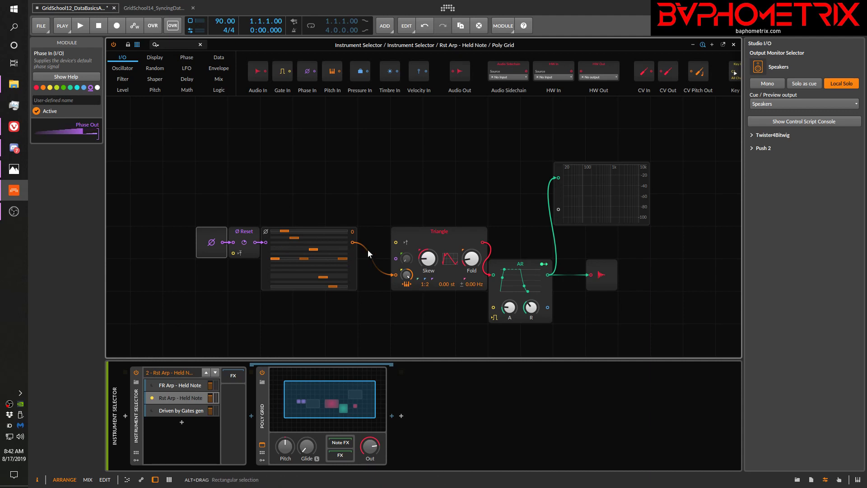
Add a Gates module above the Pitches sequencer and remove it again
left_click(216, 62)
left_click_drag(291, 70, 305, 164)
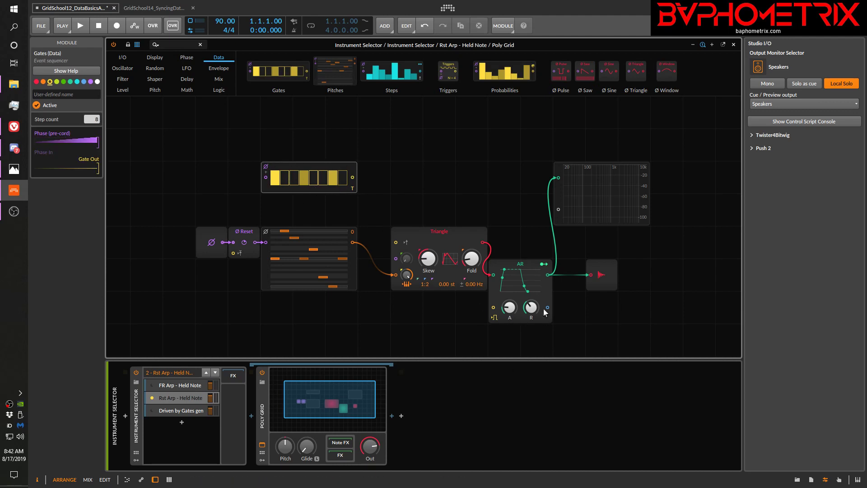
left_click(355, 166)
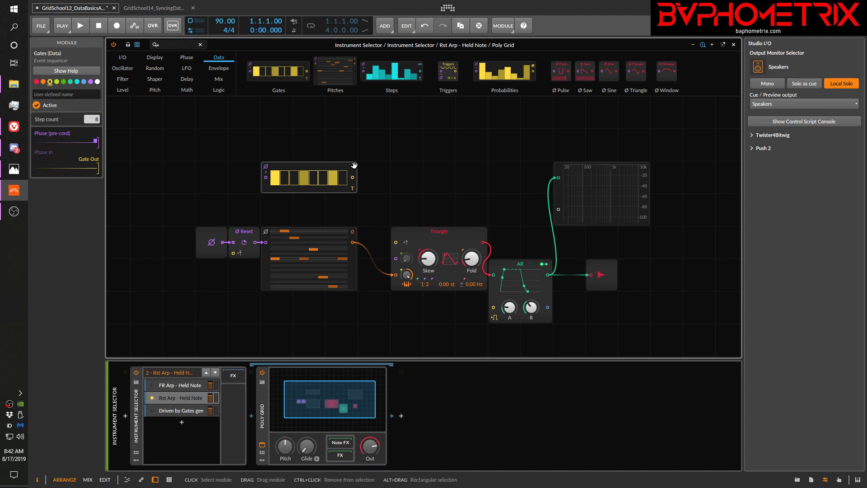
key("Delete")
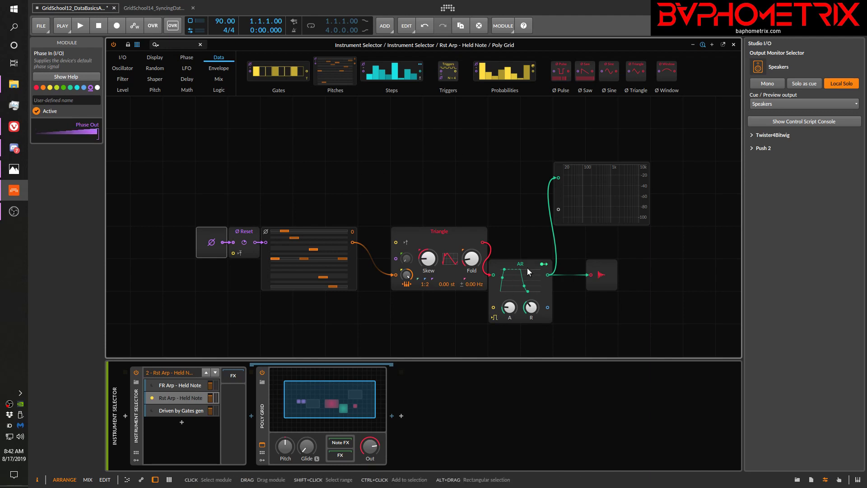
Wire a Gate In module into the AR envelope's gate input as a comparison with the pre-cord, and delete the module again
left_click(495, 318)
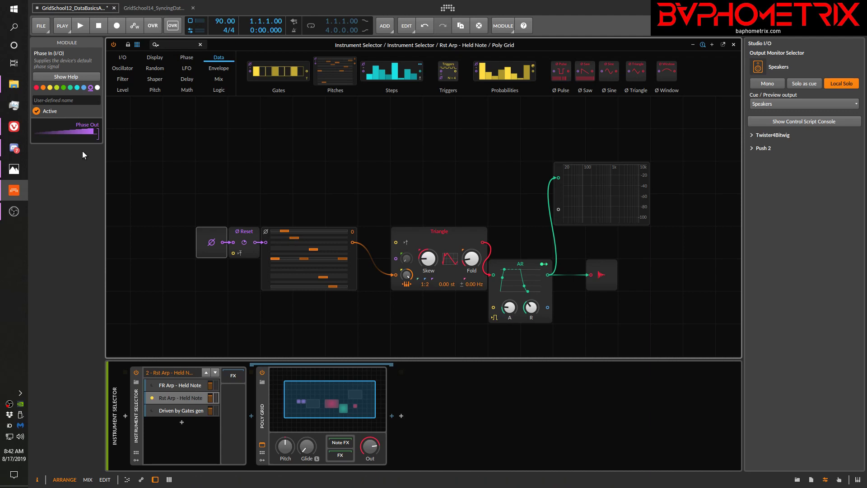
left_click(123, 56)
left_click_drag(281, 72, 494, 307)
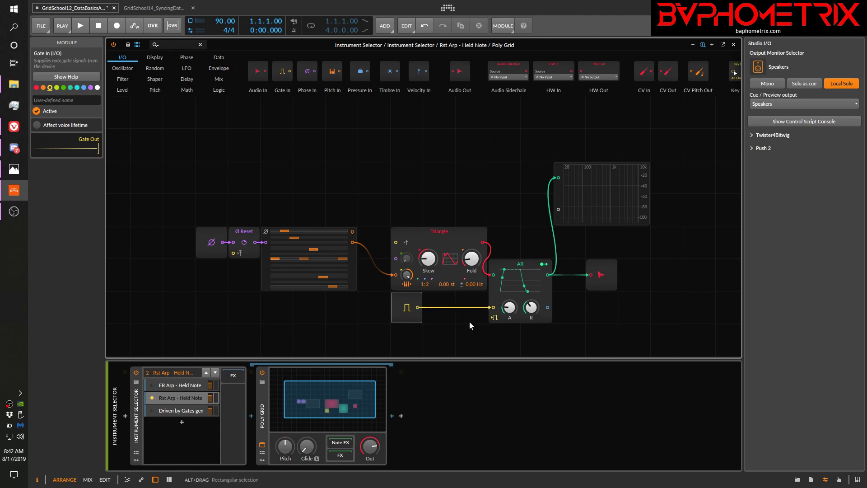
left_click(396, 299)
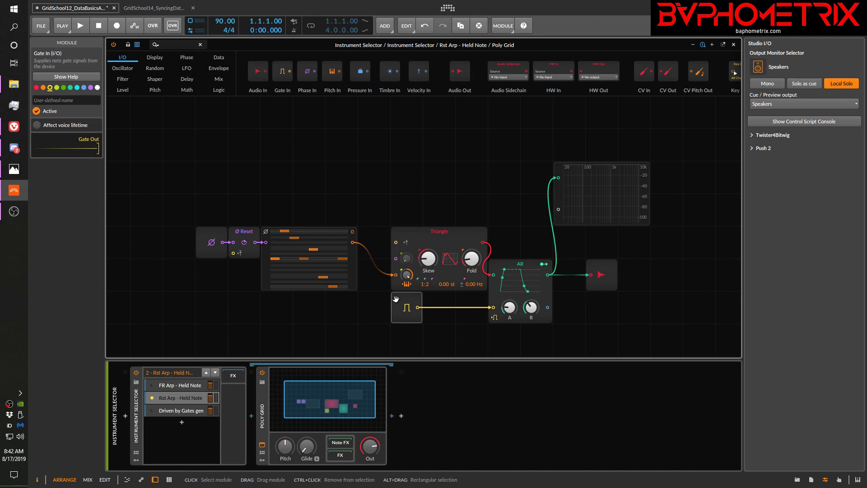
key("Delete")
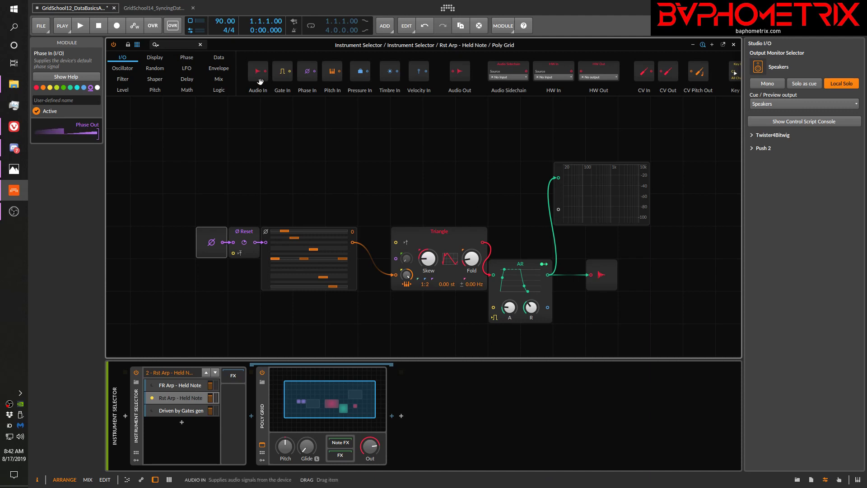
Place another Gates module above Pitches without connecting it, and delete it
left_click(219, 58)
left_click_drag(290, 70, 298, 168)
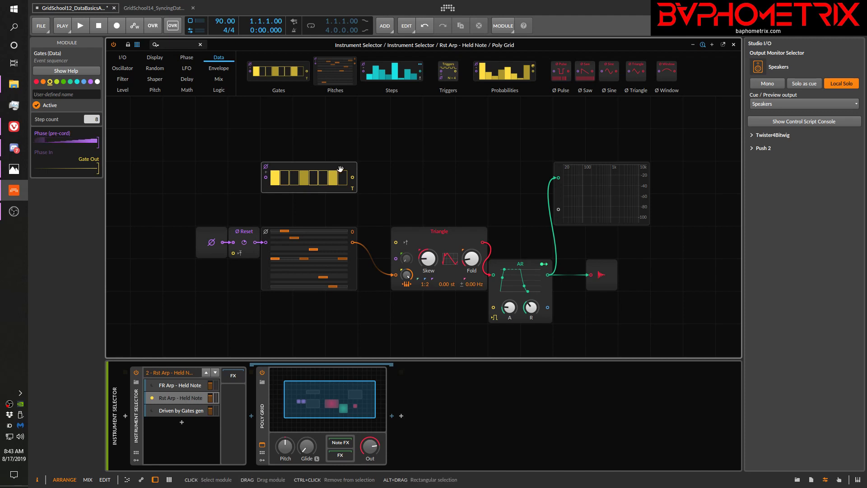
left_click(355, 164)
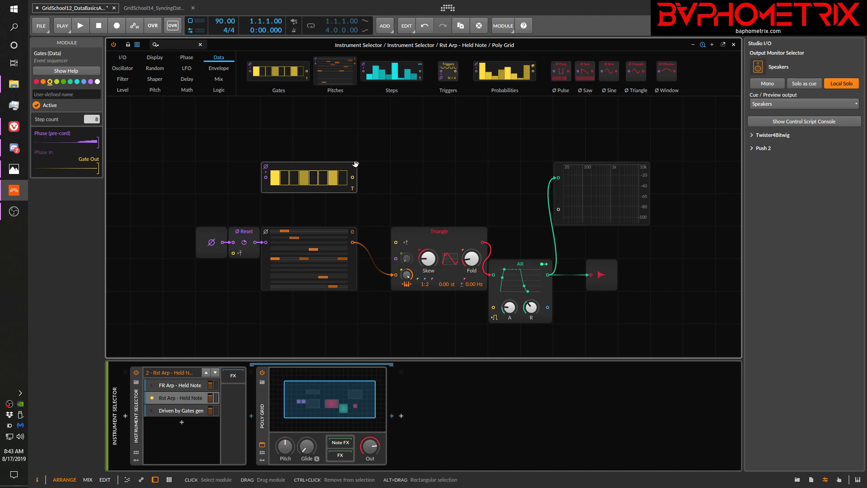
key("Delete")
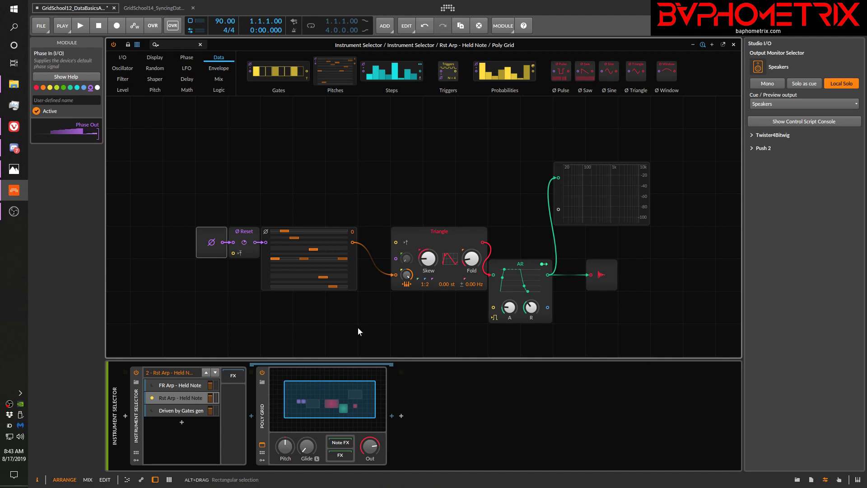
Set the Poly Grid's voice count to 8 in its device settings
left_click(266, 414)
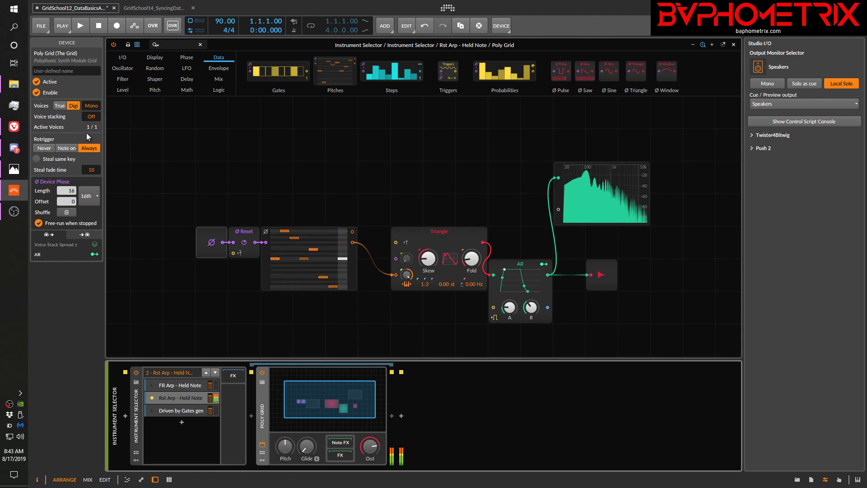
mouse_move(575, 176)
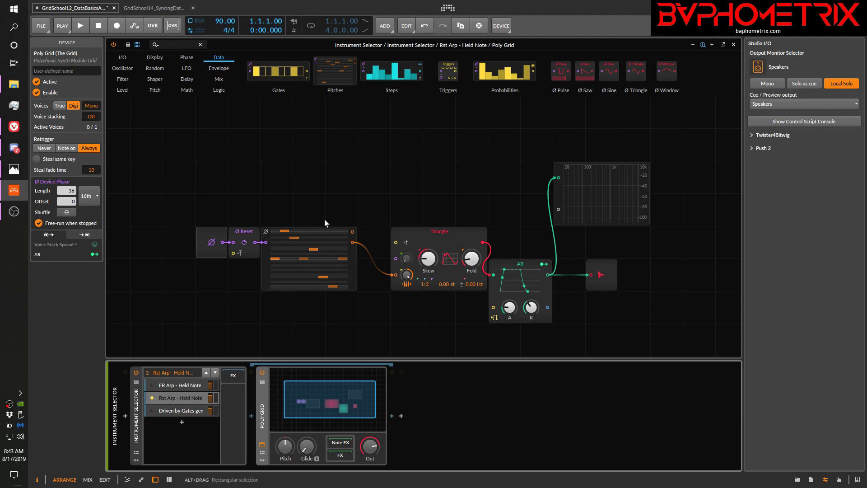
left_click(94, 106)
left_click(95, 105)
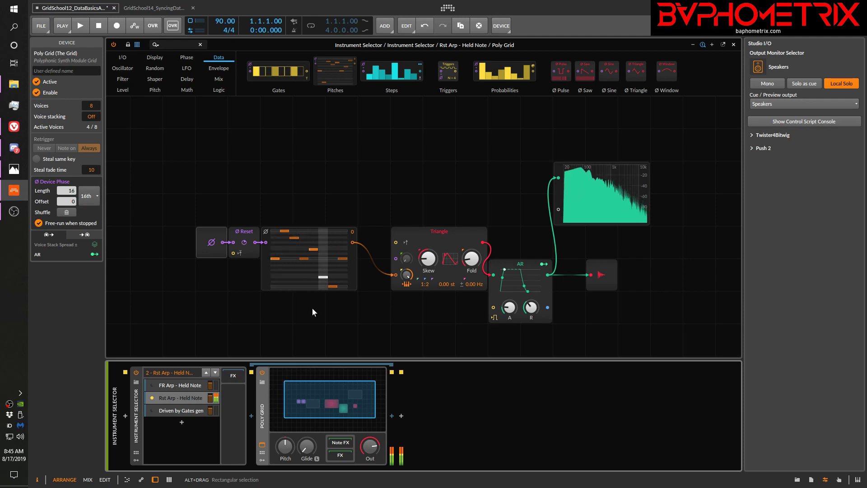
key("space")
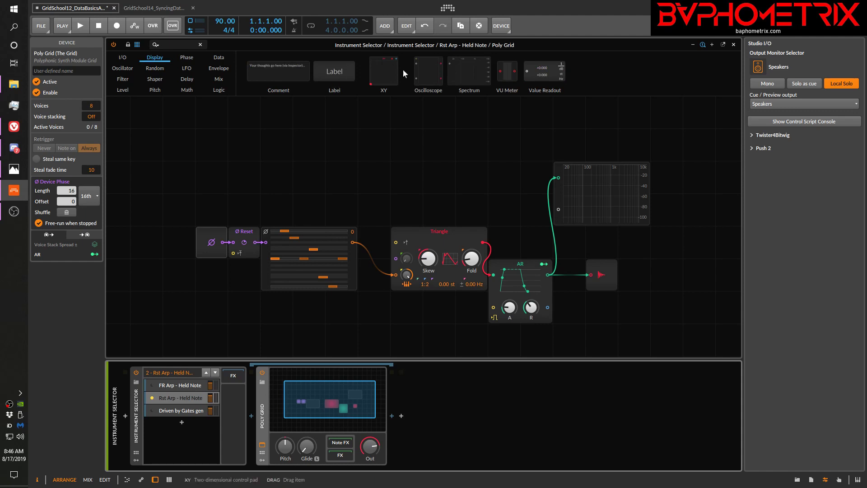
Add an Oscilloscope above the Pitches sequencer and connect the Reset module's phase output to its first signal input
left_click_drag(384, 71, 292, 132)
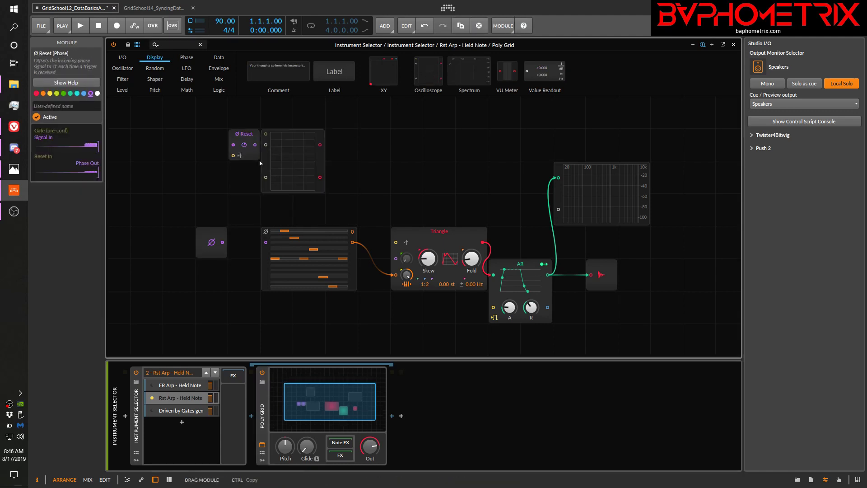
left_click(251, 247)
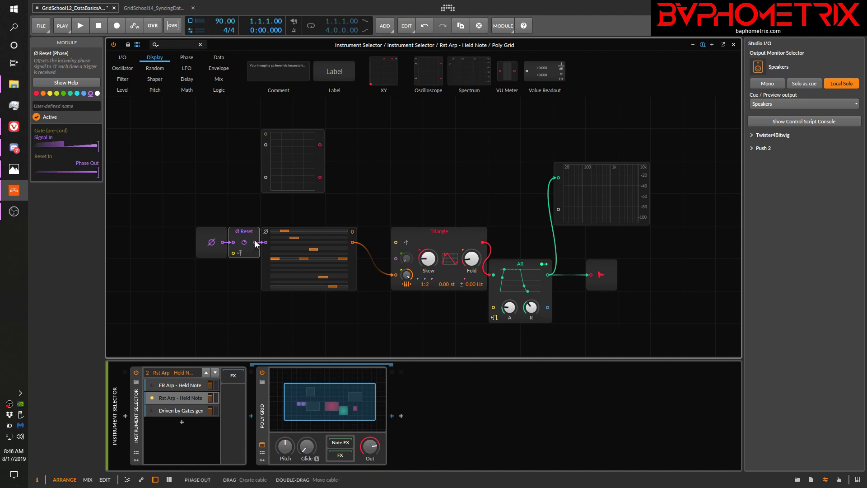
left_click_drag(254, 243, 270, 148)
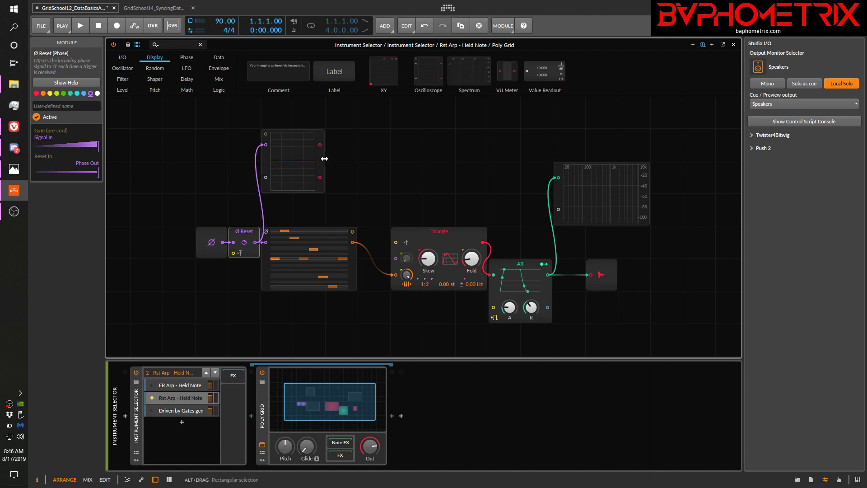
Widen the Oscilloscope to about twice the width of the Pitches module and set its mode to Slow
left_click_drag(325, 179, 450, 179)
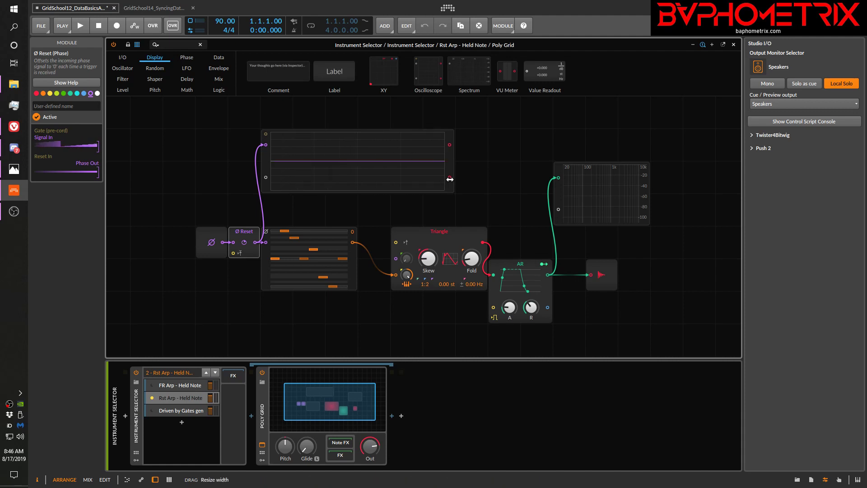
left_click(354, 143)
left_click(44, 129)
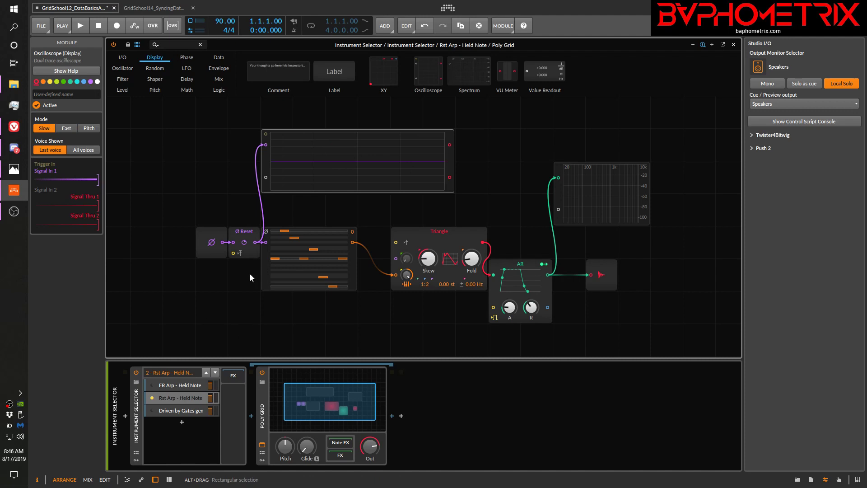
Toggle the Reset module's trigger pre-cord, and add a Gates module beside the Oscilloscope above the Phase In and Reset modules
left_click(241, 253)
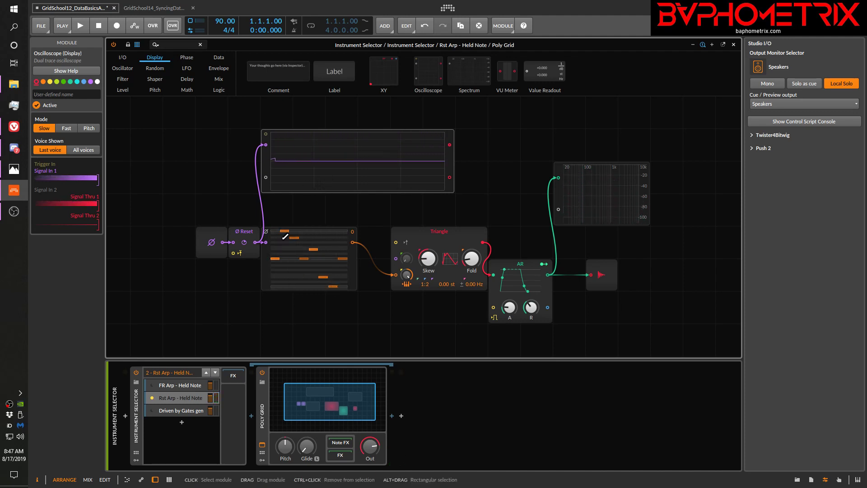
left_click(239, 252)
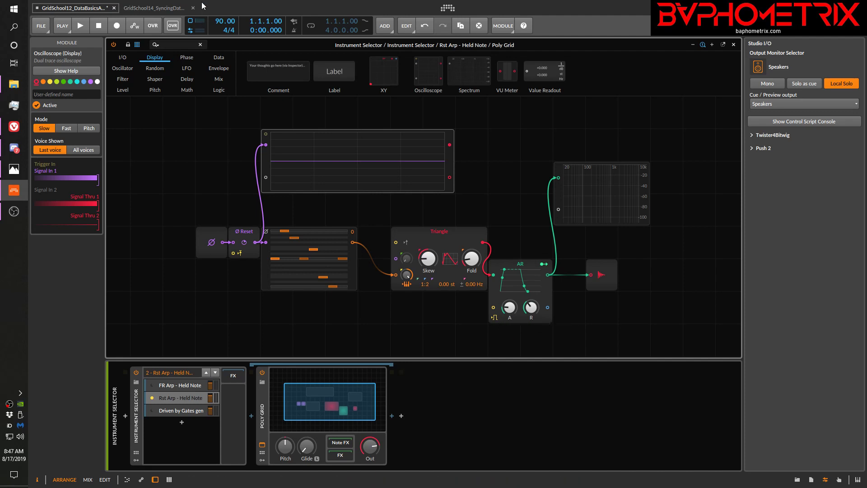
left_click(216, 57)
left_click_drag(267, 68, 171, 182)
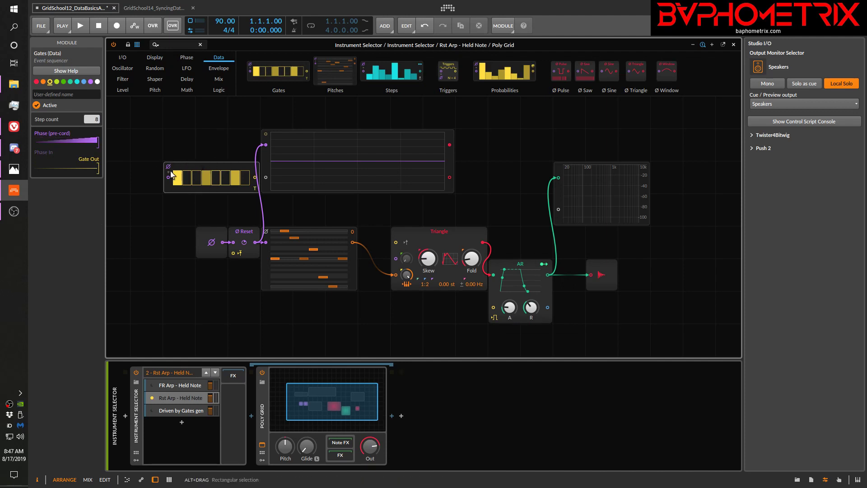
Change the Poly Grid's voices from polyphonic to Mono in True mode
left_click(262, 420)
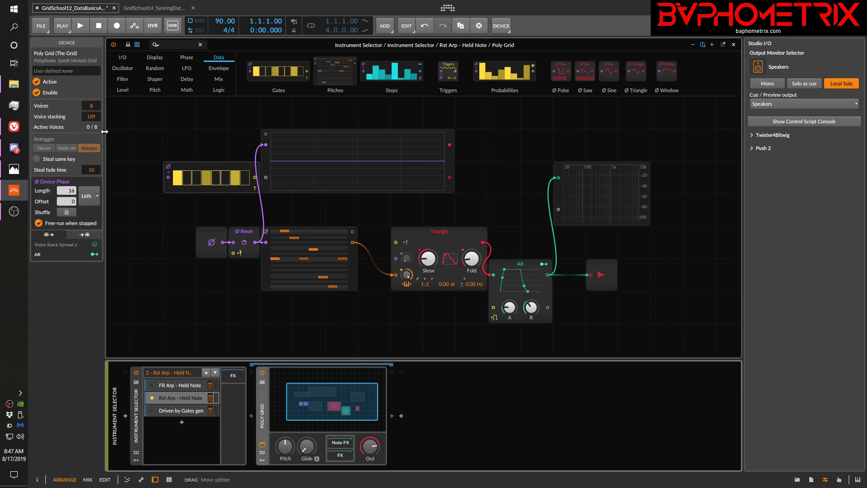
left_click_drag(95, 111, 96, 131)
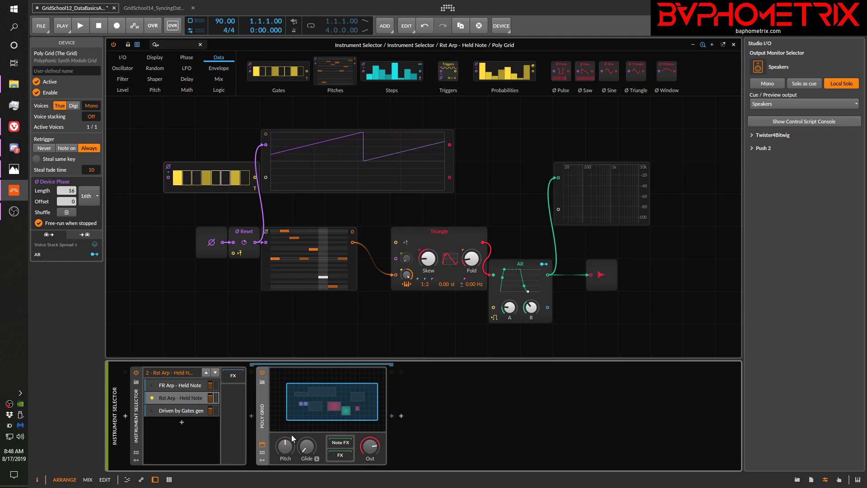
Switch to Photos to review the GridSchool episode list
left_click(12, 170)
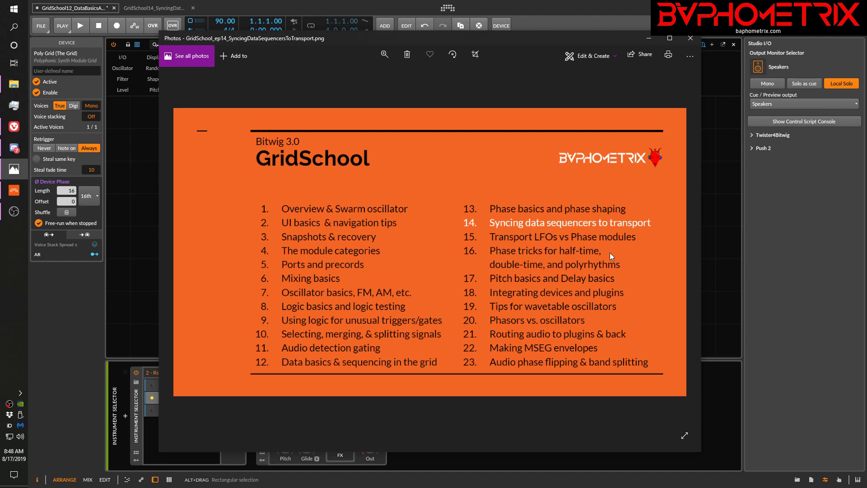
Switch from Photos back to Bitwig and bring up the GridSchool14 transport-syncing project
left_click(515, 11)
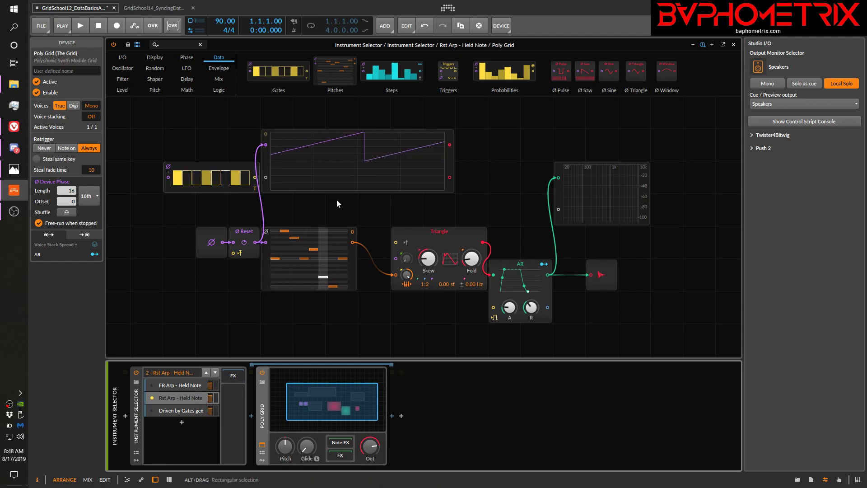
left_click(172, 11)
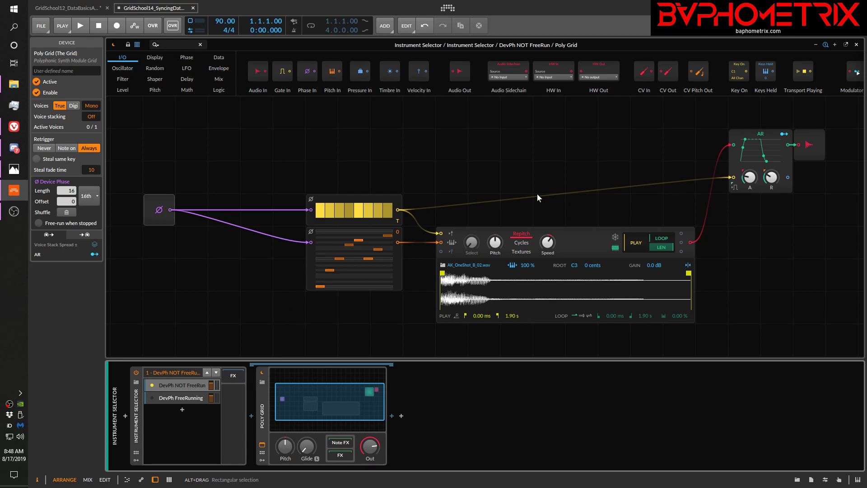
left_click(265, 418)
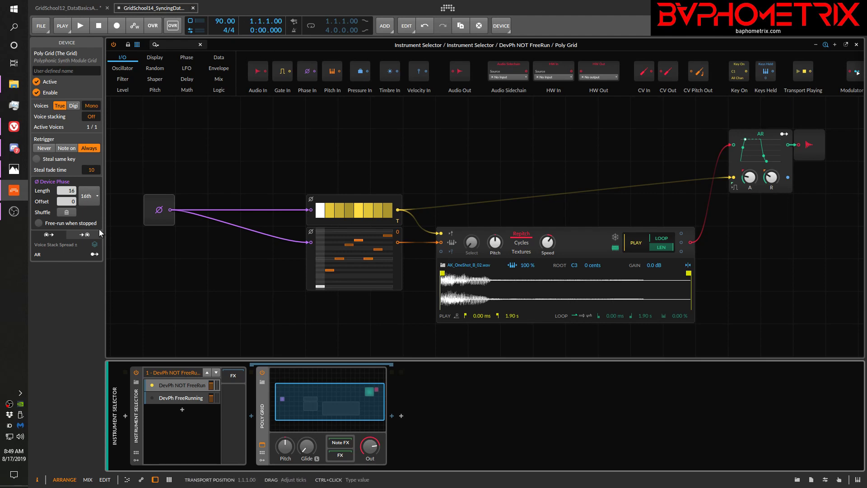
left_click(39, 223)
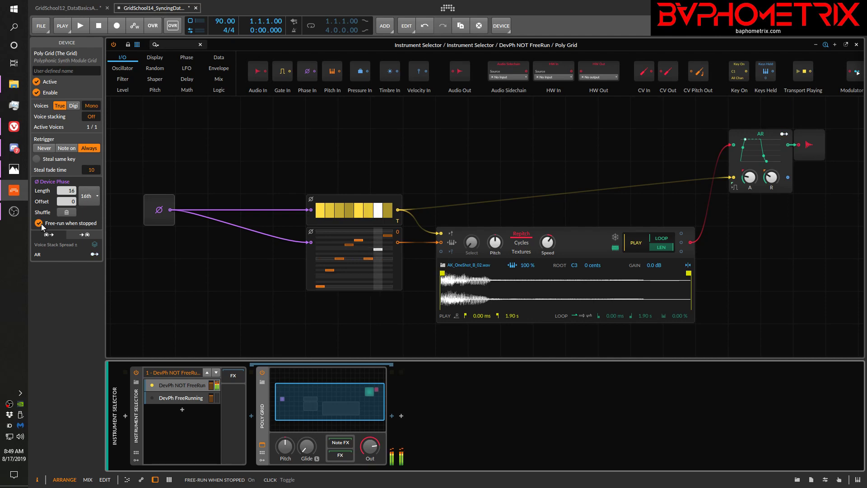
left_click(39, 223)
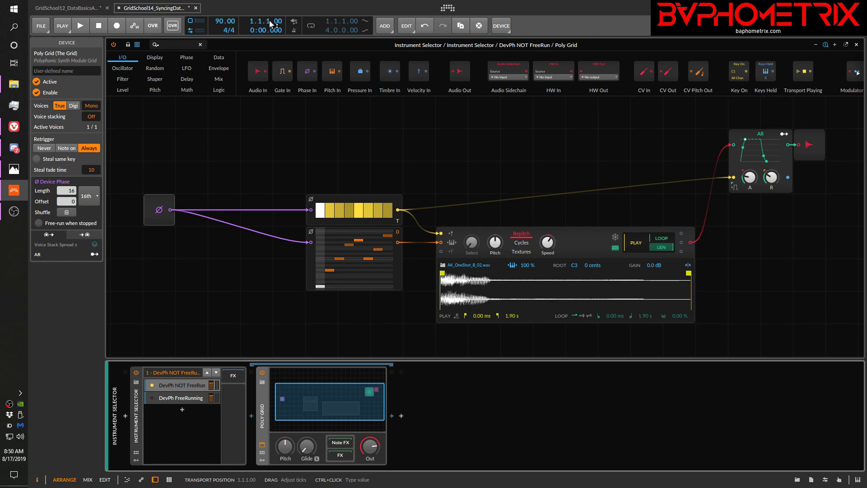
Hide the Poly Grid editor to reveal the arrangement timeline, and play and stop the transport from bar 1
left_click(262, 449)
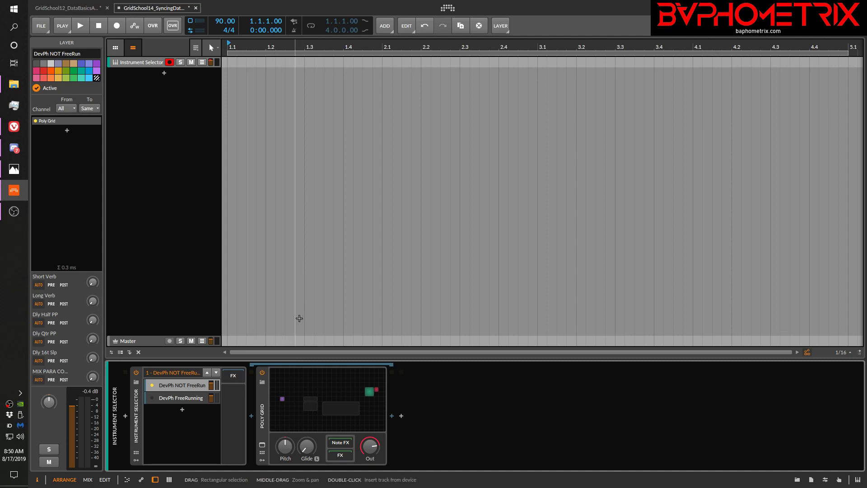
key("space")
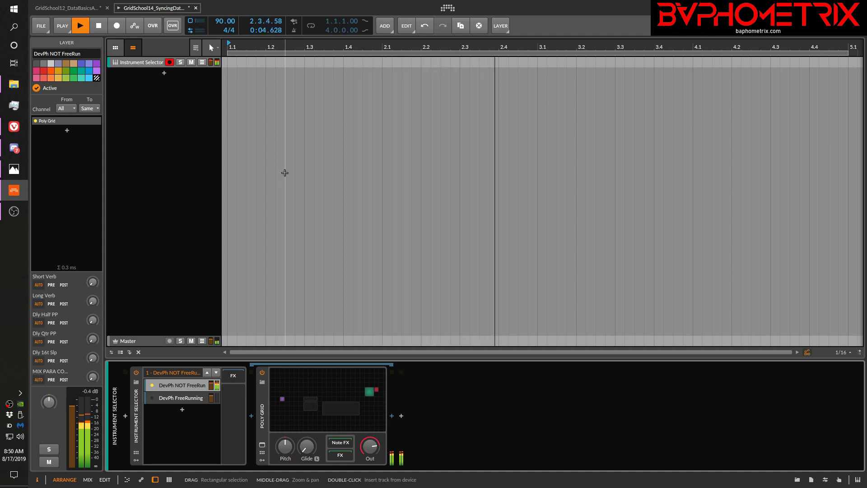
key("space")
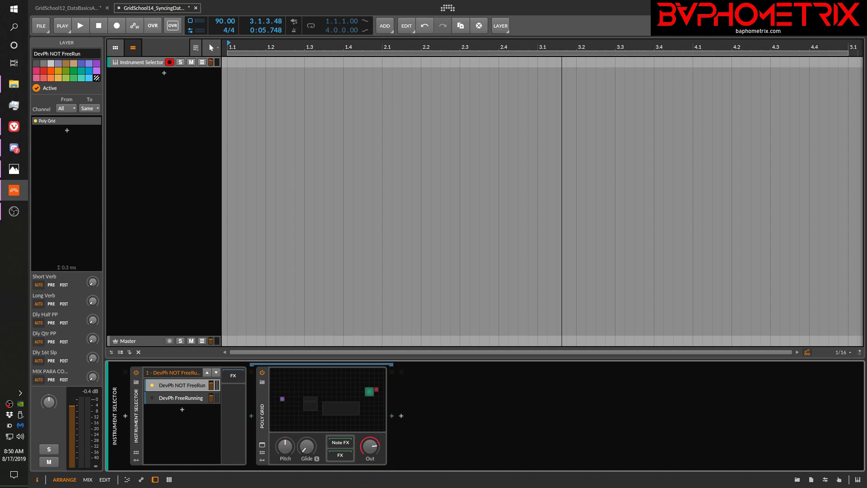
Reopen the Poly Grid editor and start and stop the transport several times while watching the Gates and Pitches sequencers
left_click(307, 411)
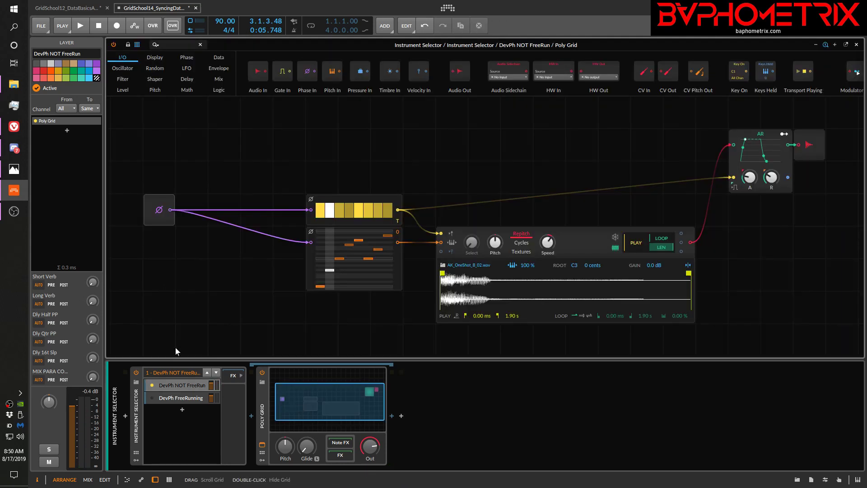
left_click(267, 414)
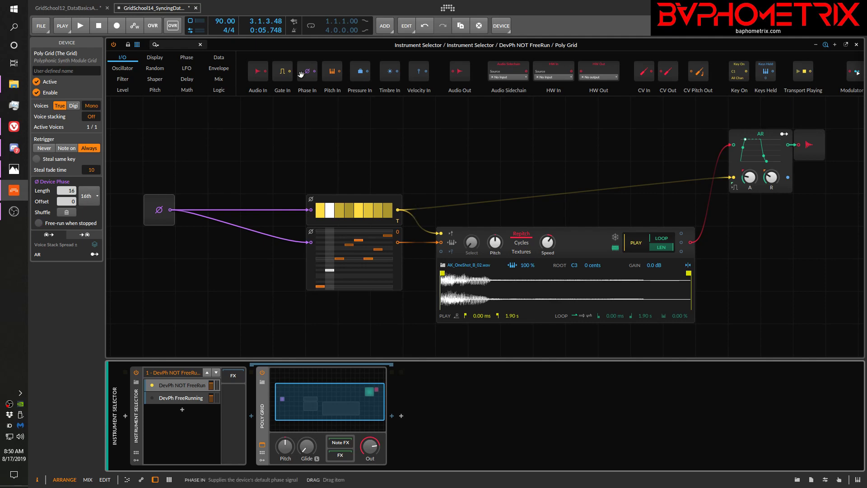
key("space")
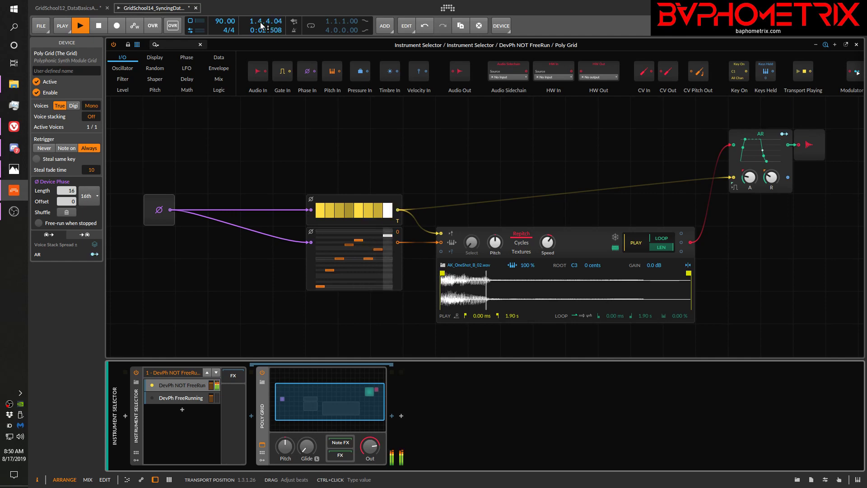
key("space")
key("space")
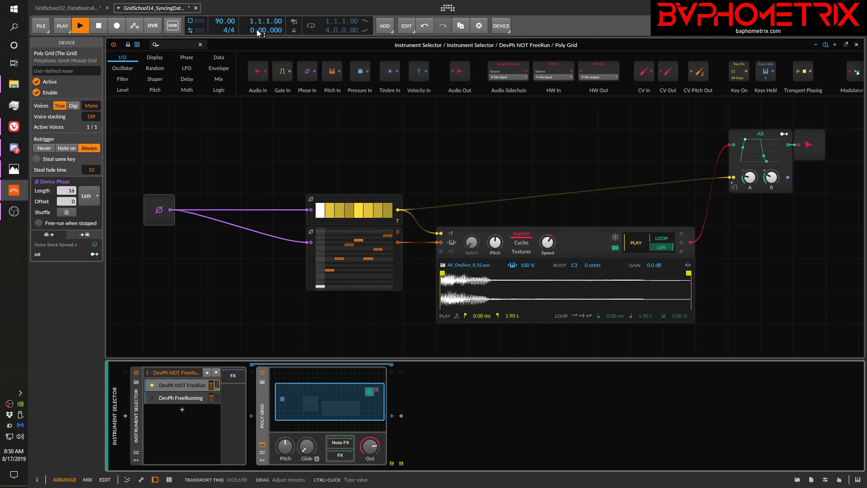
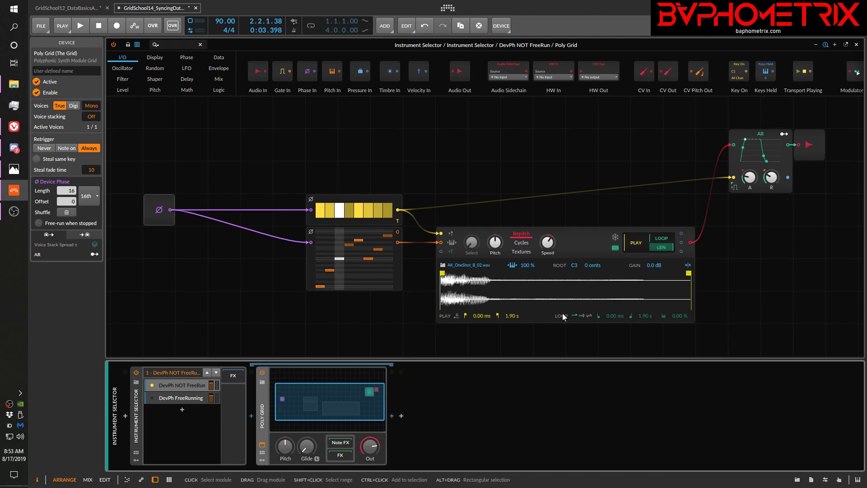
left_click(83, 24)
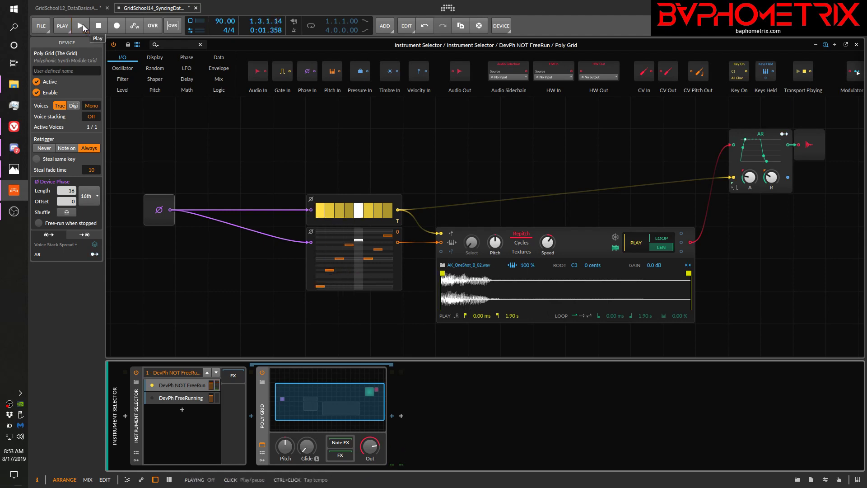
left_click(82, 24)
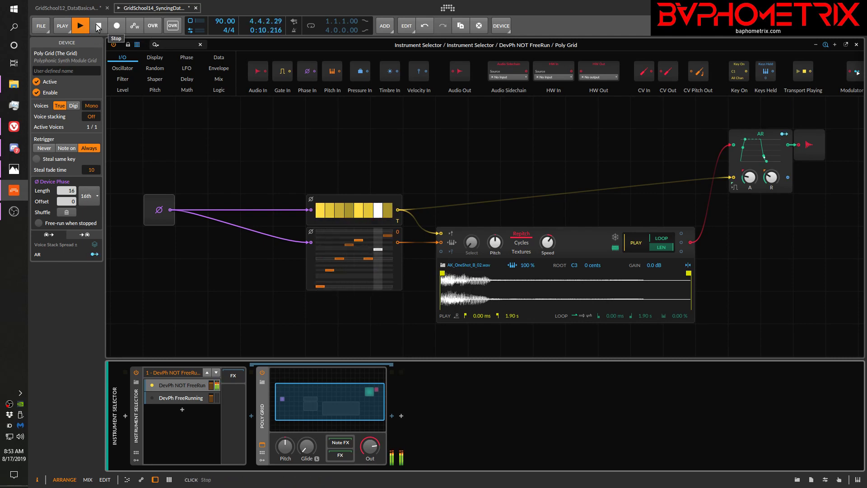
key("space")
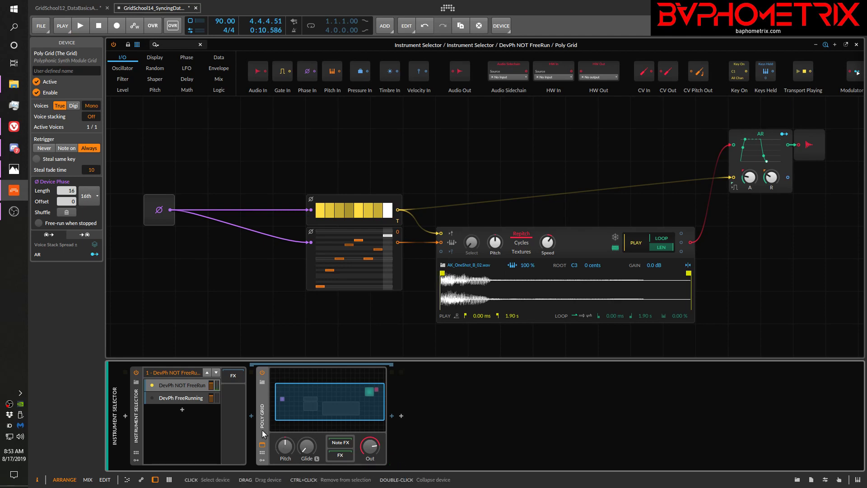
left_click(261, 445)
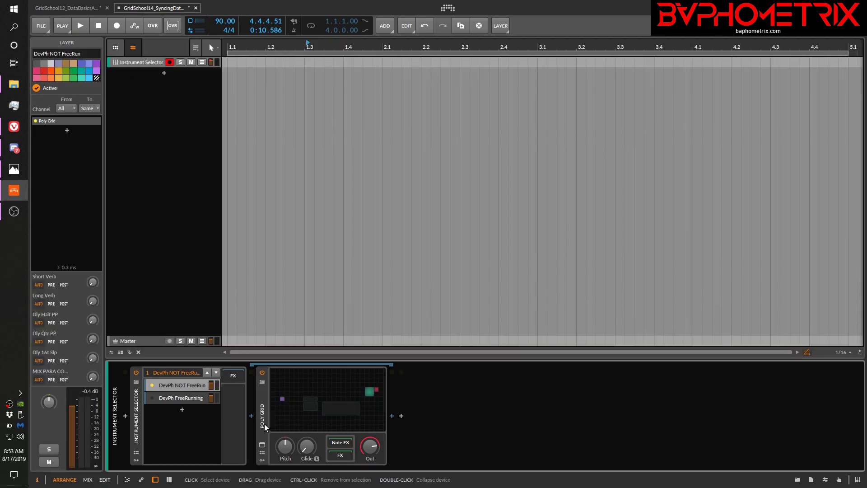
key("ctrl+d")
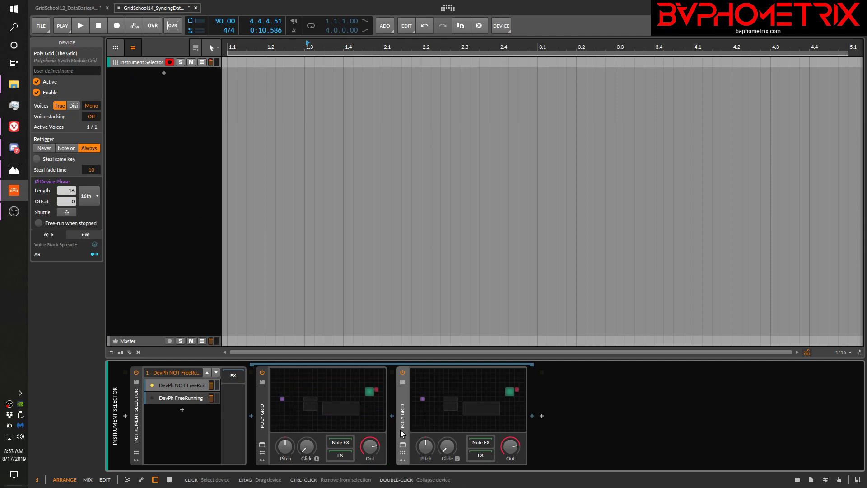
key("Delete")
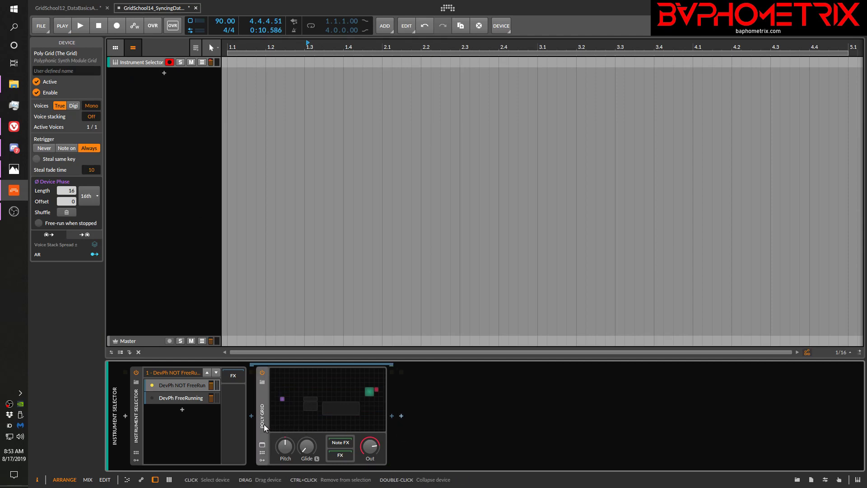
Open the Poly Grid editor as a floating window and position it just below the arrangement's timeline ruler
left_click(262, 445)
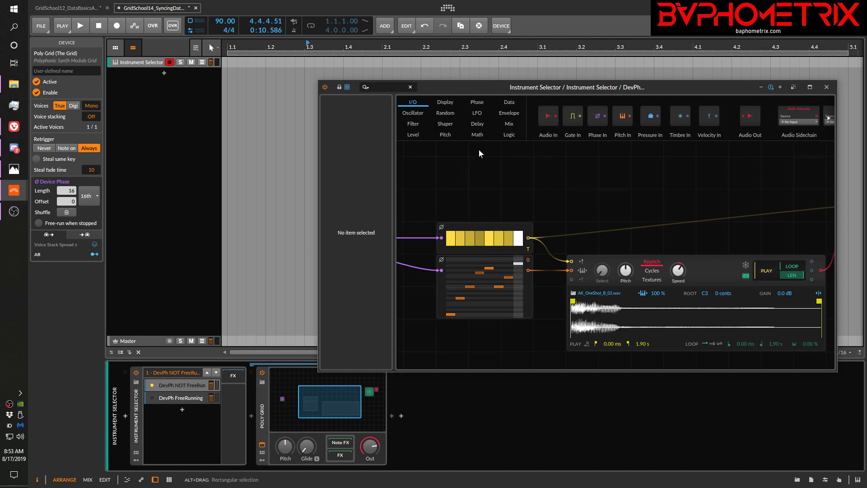
left_click_drag(496, 90, 496, 96)
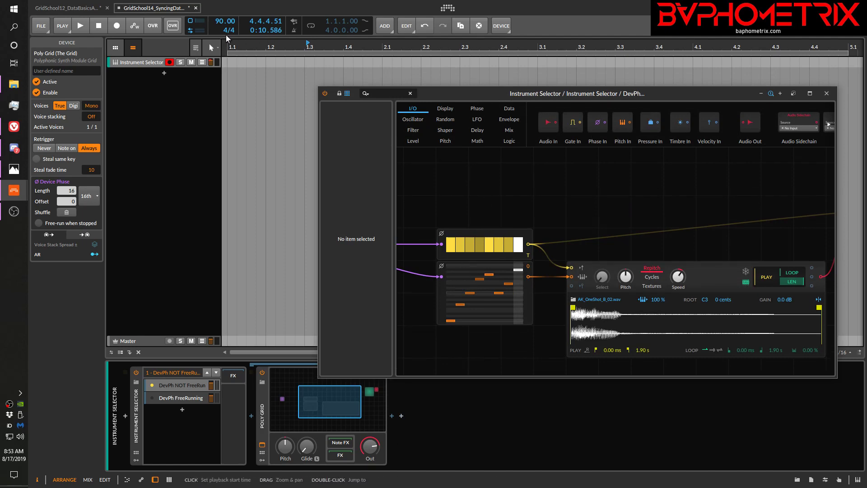
Set the playback start to 1.1, and play and stop the transport to compare the timeline playhead with the sequencer steps
left_click(224, 46)
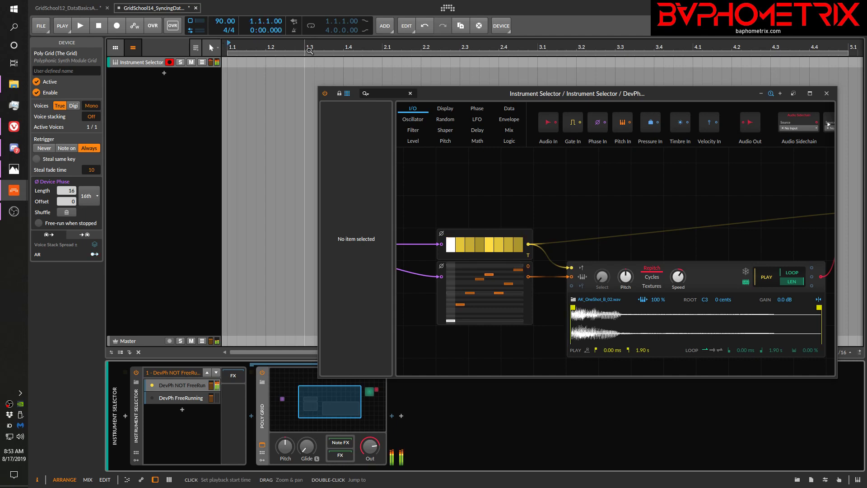
key("space")
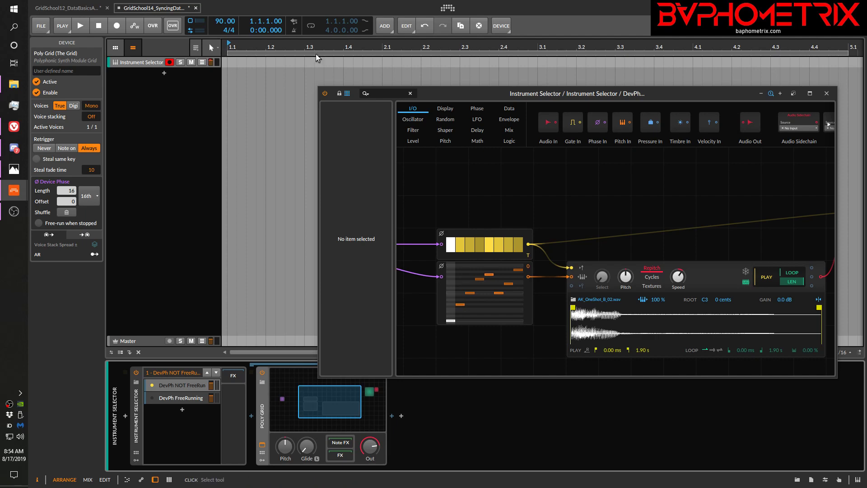
key("space")
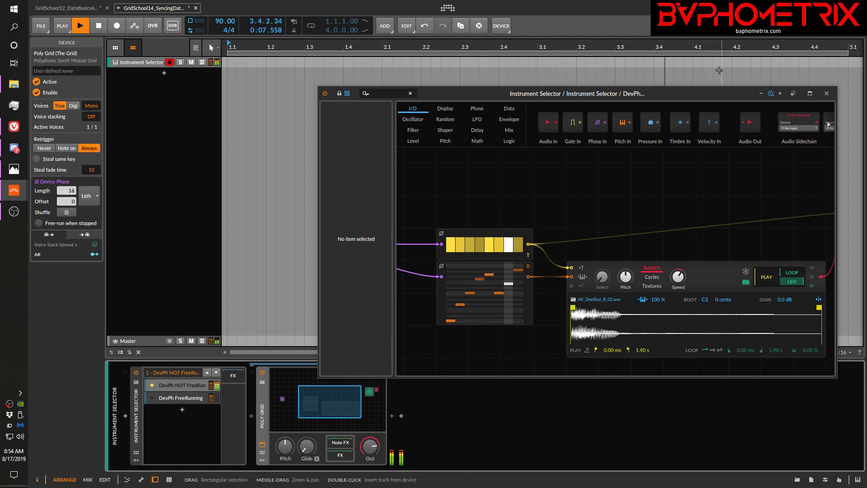
key("space")
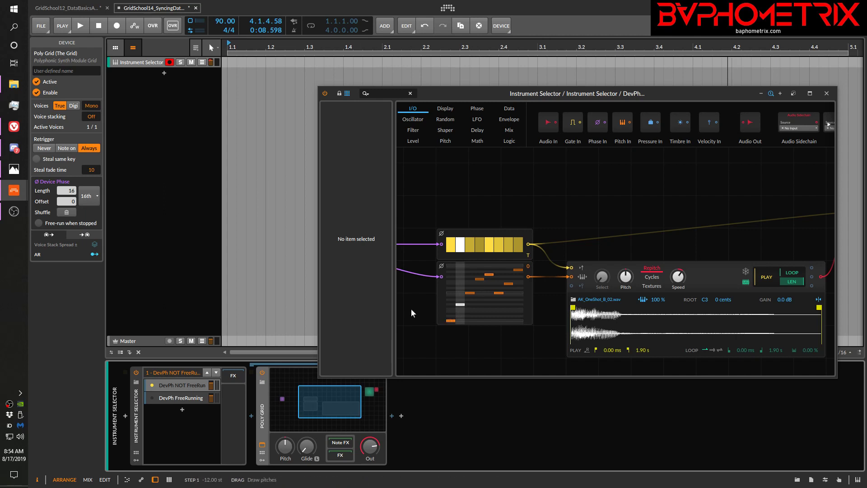
key("space")
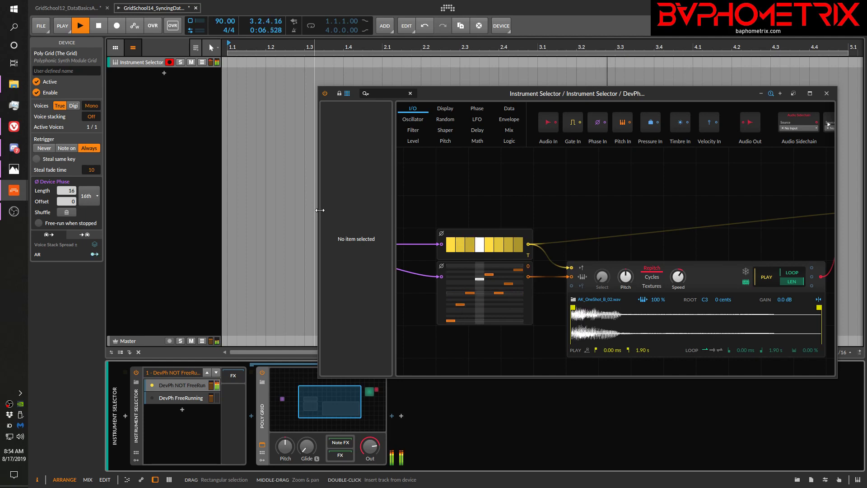
key("space")
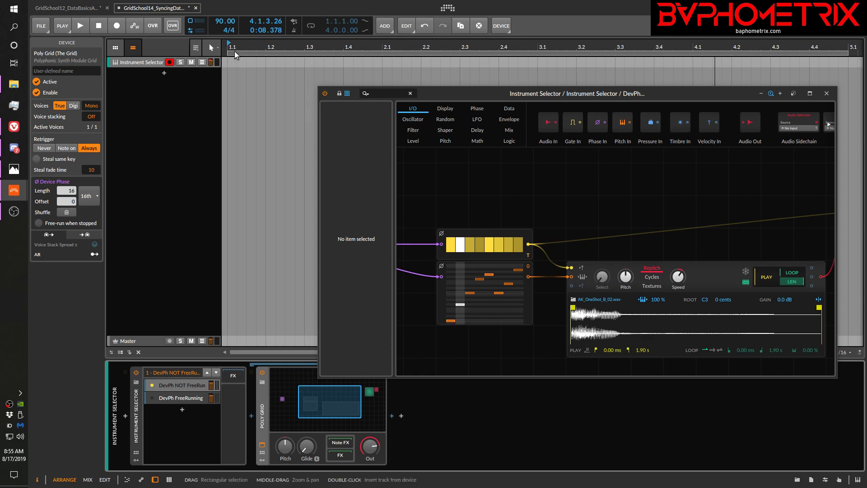
Play several short bursts from 1.1 to check the step at which the Gates and Pitches sequencers start and stop
left_click(229, 43)
key("space")
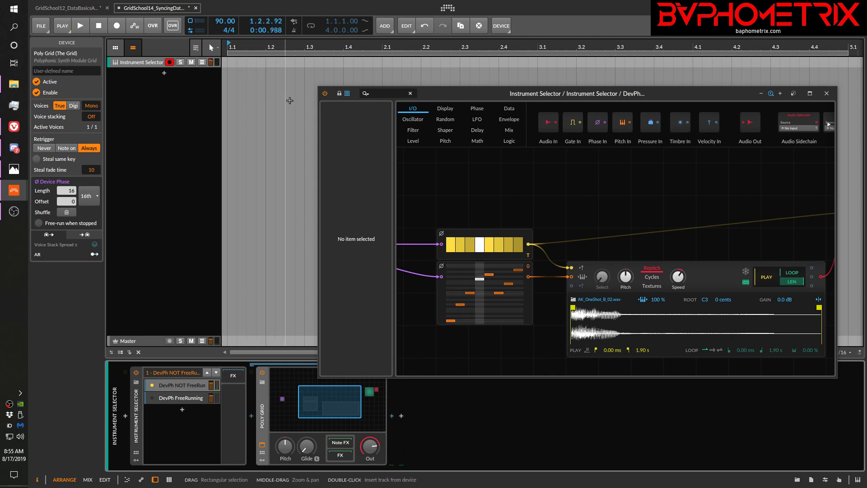
key("space")
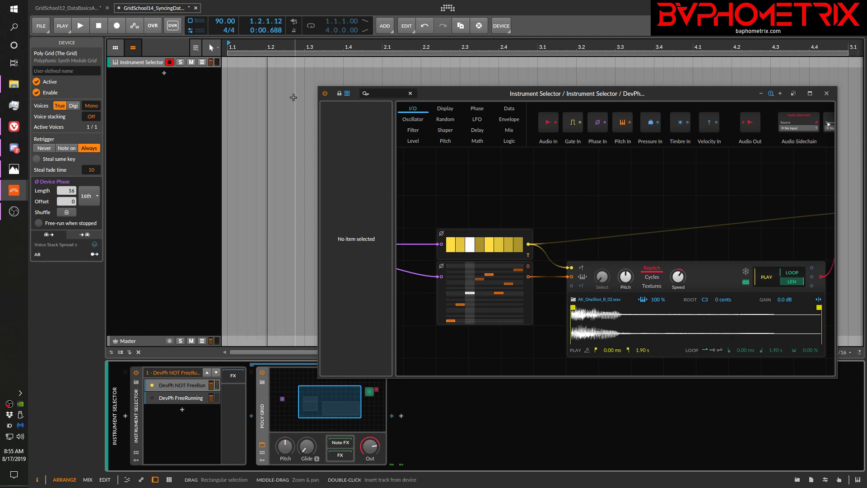
key("space")
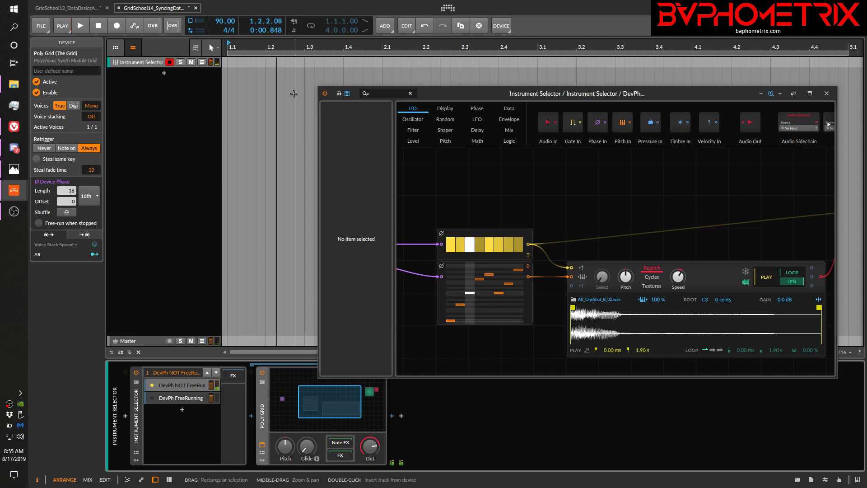
key("space")
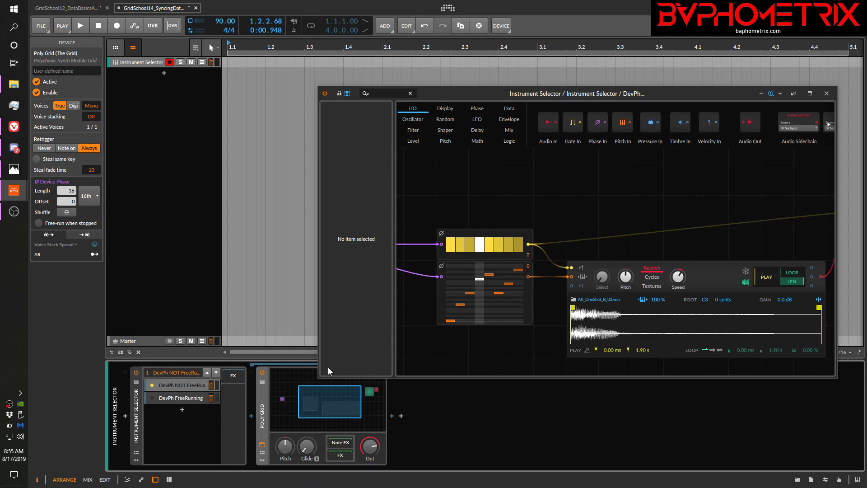
Add an Oscilloscope module above and between the Phase In and Gates modules, and set its mode to Slow
scroll(450, 206, "left", 5)
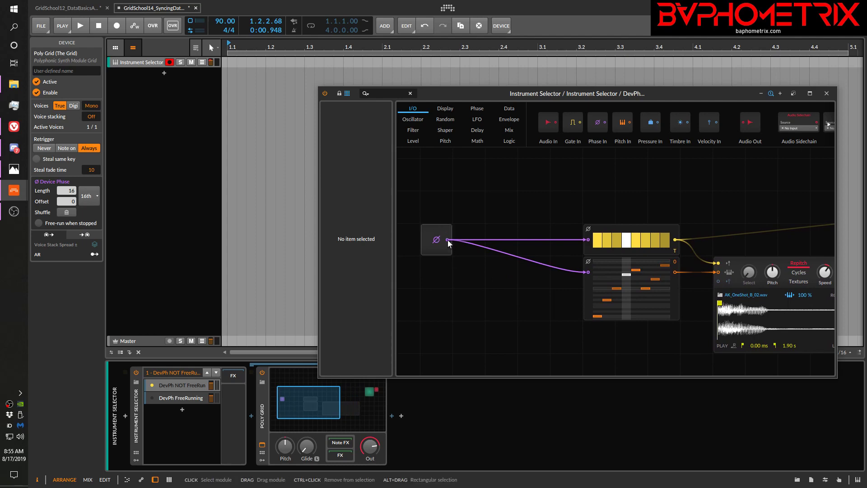
left_click(445, 110)
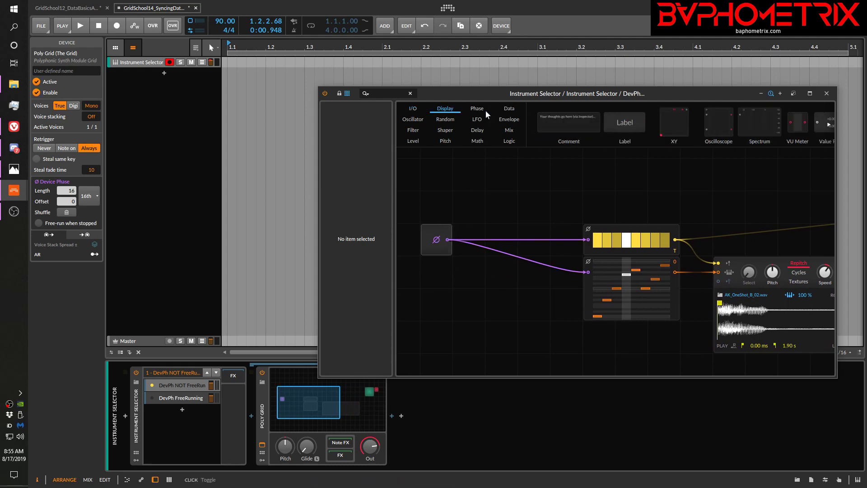
left_click_drag(719, 121, 526, 183)
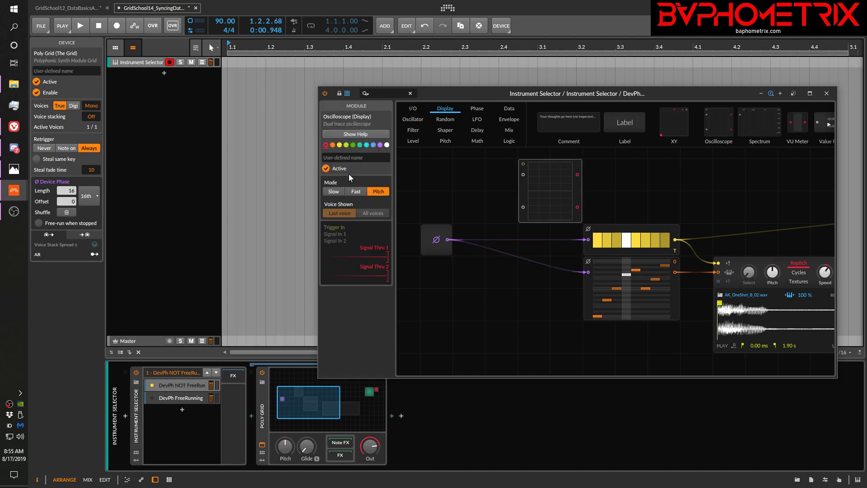
left_click(334, 191)
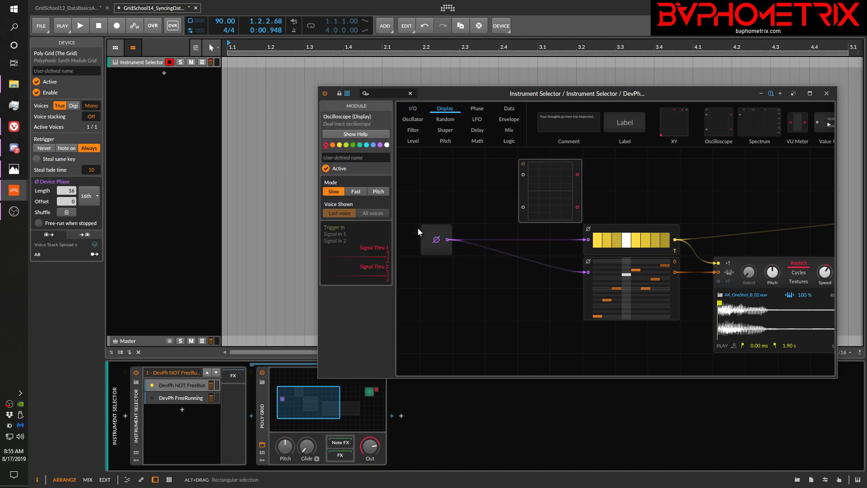
Connect the Phase In output to the Oscilloscope's first signal input, widen the Oscilloscope, and select the Phase In module
left_click_drag(449, 239, 523, 175)
left_click_drag(581, 184, 729, 180)
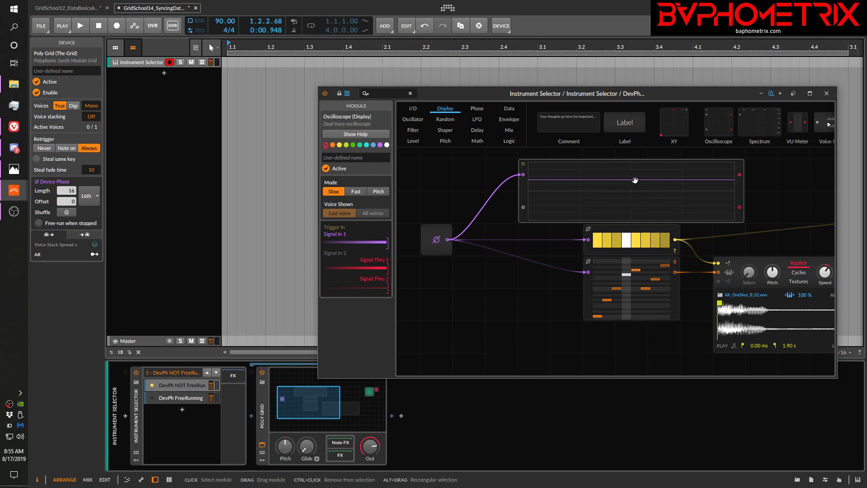
left_click(426, 233)
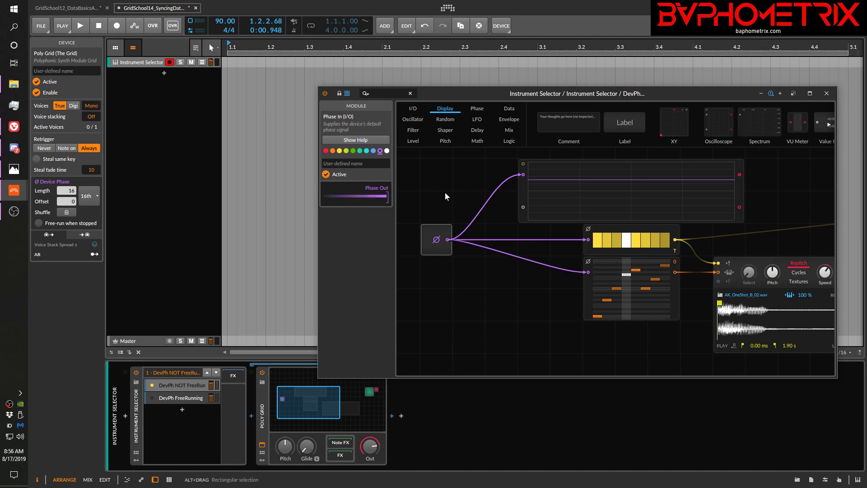
Play and stop the transport twice from 1.1 to examine the device phase ramp on the Oscilloscope
key("space")
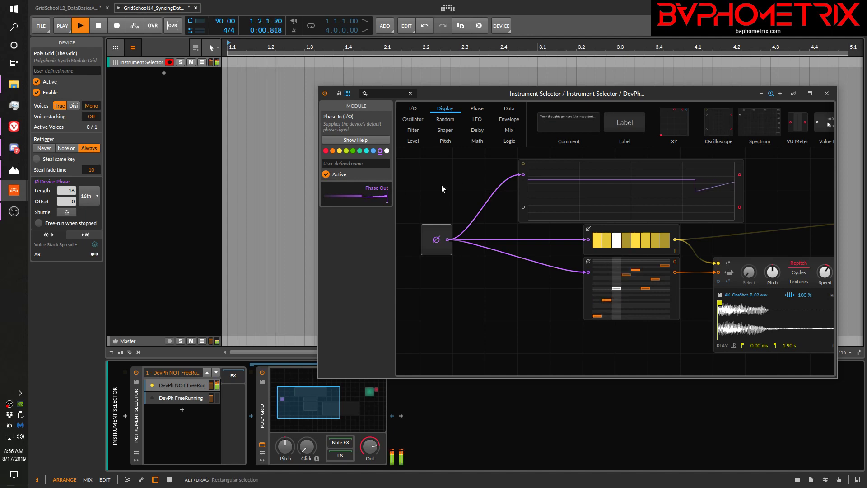
key("space")
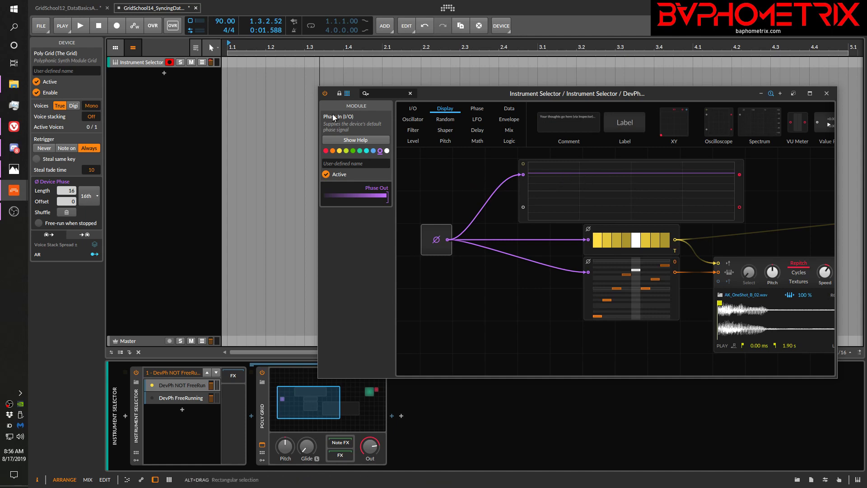
left_click(231, 44)
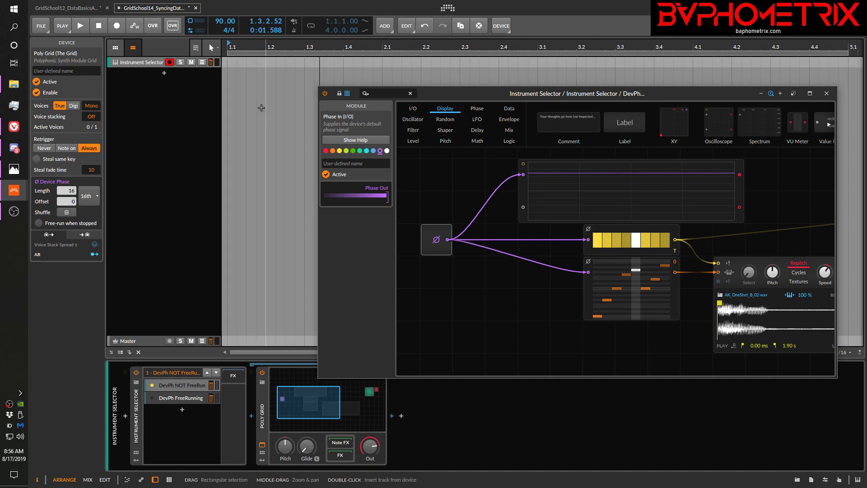
key("space")
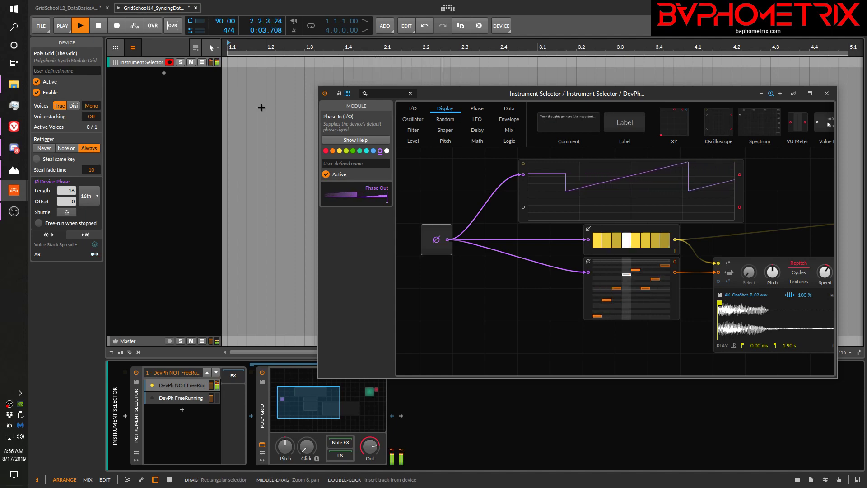
key("space")
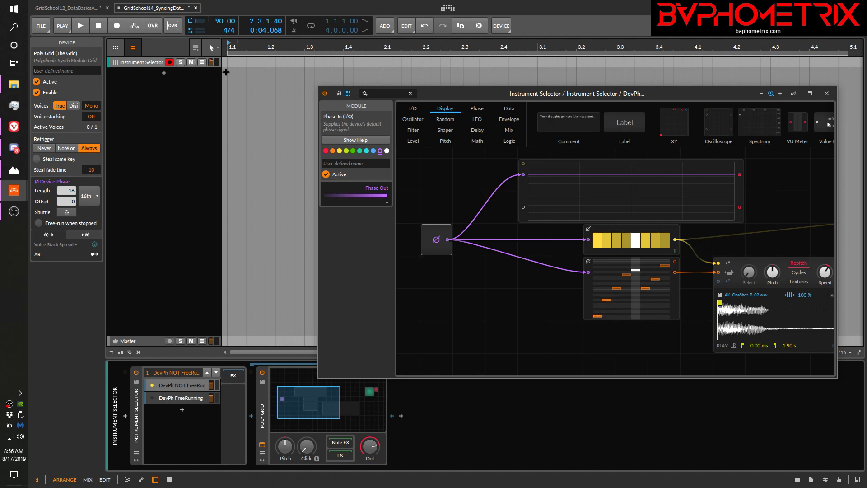
Start and stop playback repeatedly in short bursts from 1.1 to examine how the phase signal restarts on the Oscilloscope
key("space")
key("space")
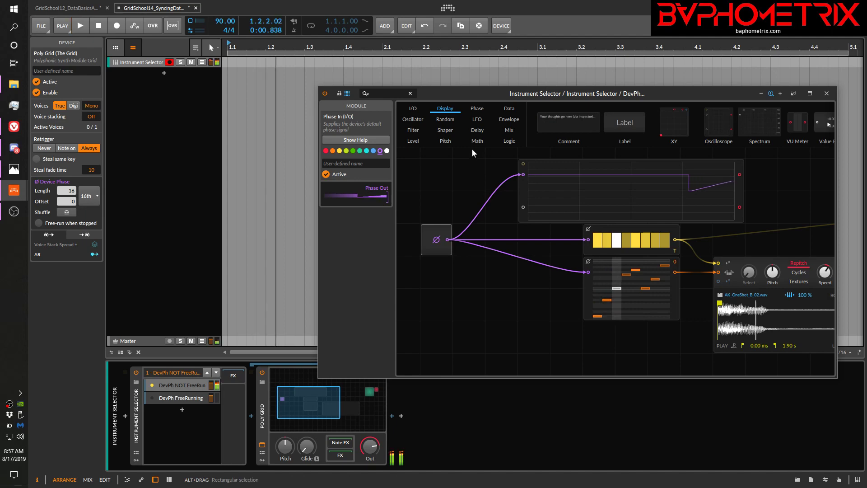
key("space")
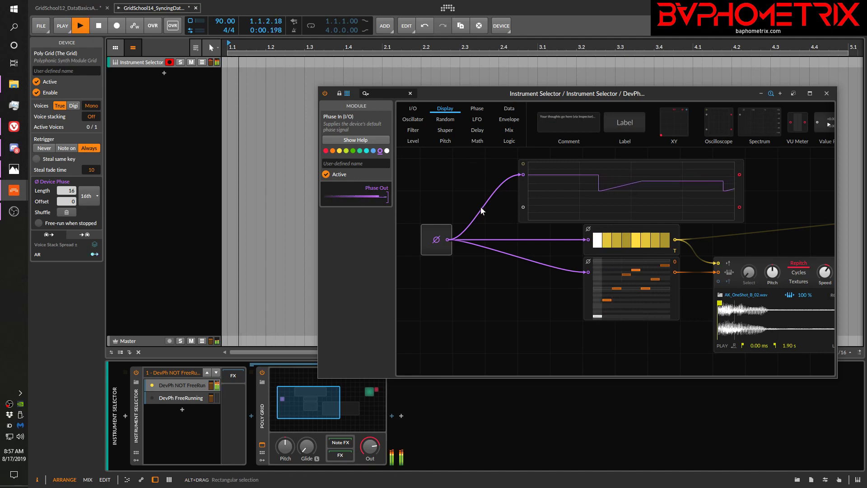
key("space")
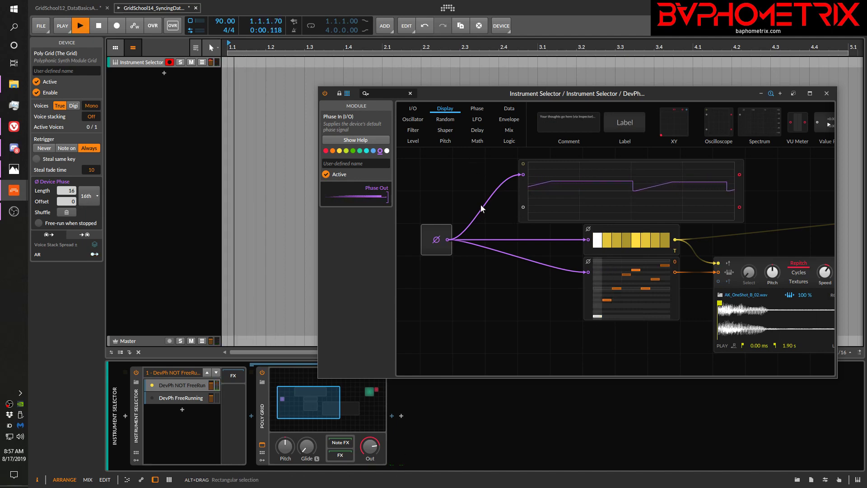
key("space")
key("space")
key("space")
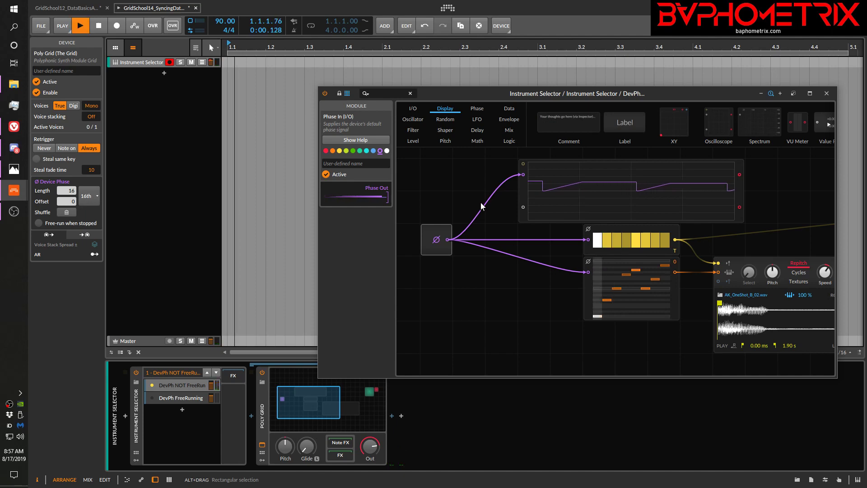
key("space")
key("space")
key("space")
key("space")
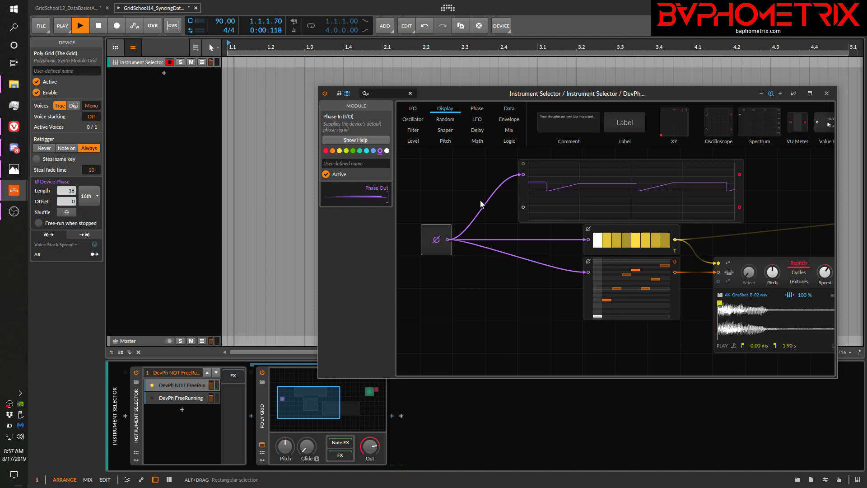
key("space")
key("space")
key("space")
key("space")
key("space")
key("space")
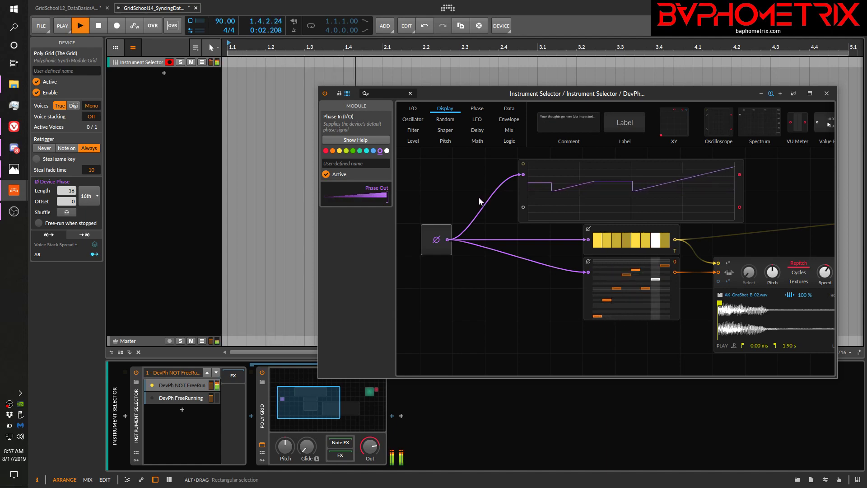
key("space")
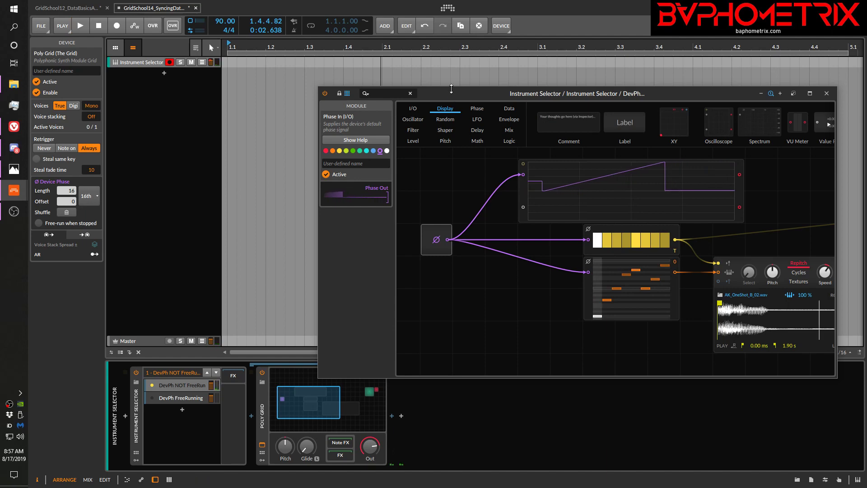
Move the floating grid window clear of the ruler, set the playback start to 1.3, and play several bursts to examine the starting phase
left_click_drag(450, 93, 363, 110)
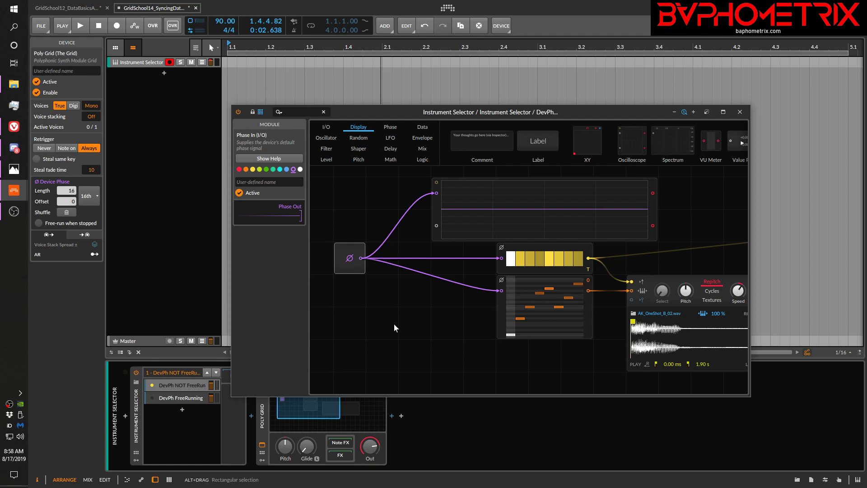
left_click(309, 44)
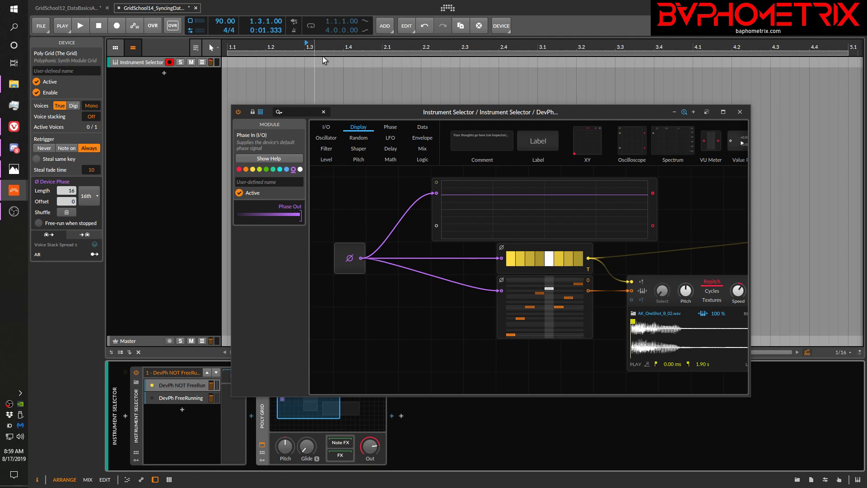
key("space")
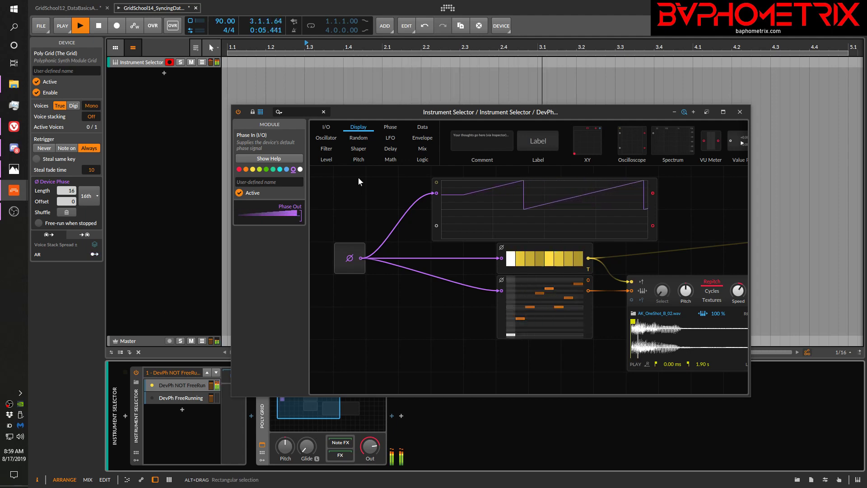
key("space")
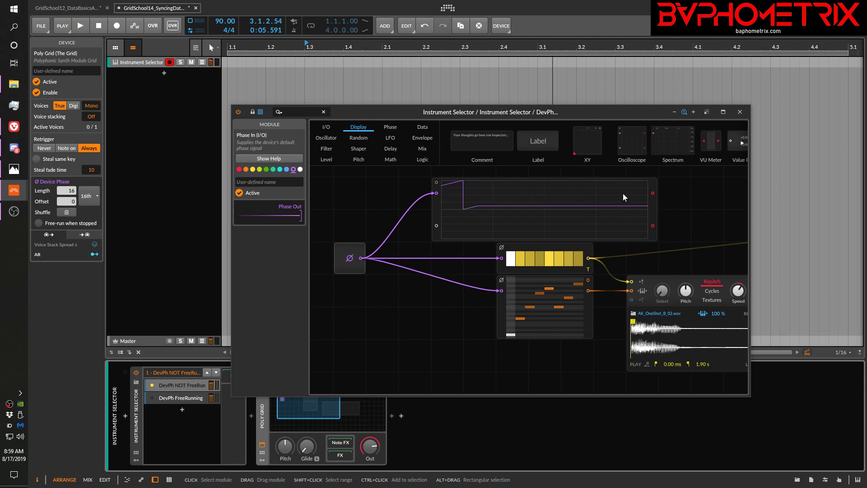
key("space")
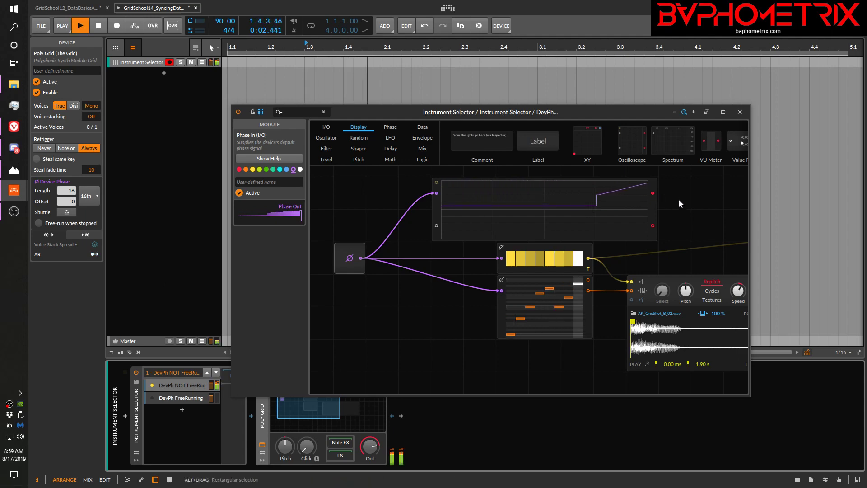
key("space")
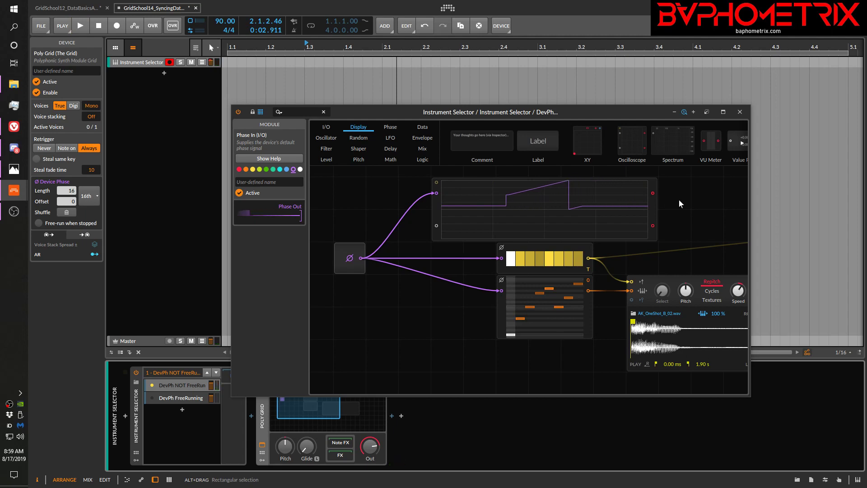
key("space")
key("space")
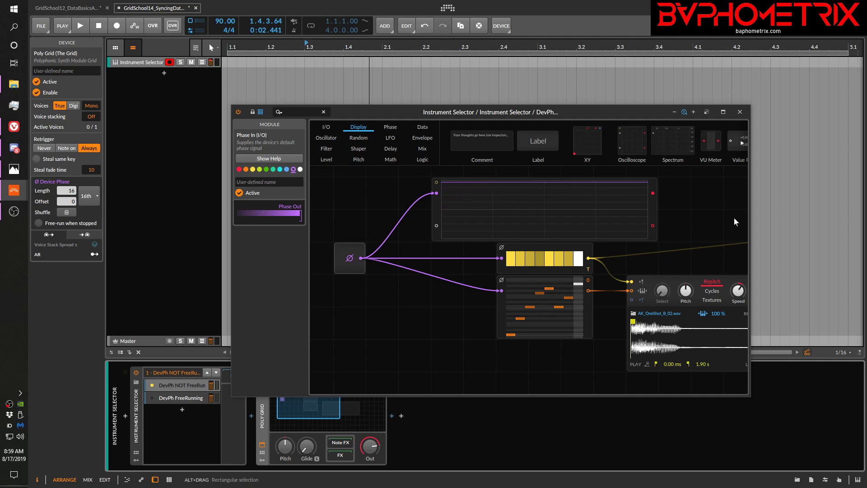
key("space")
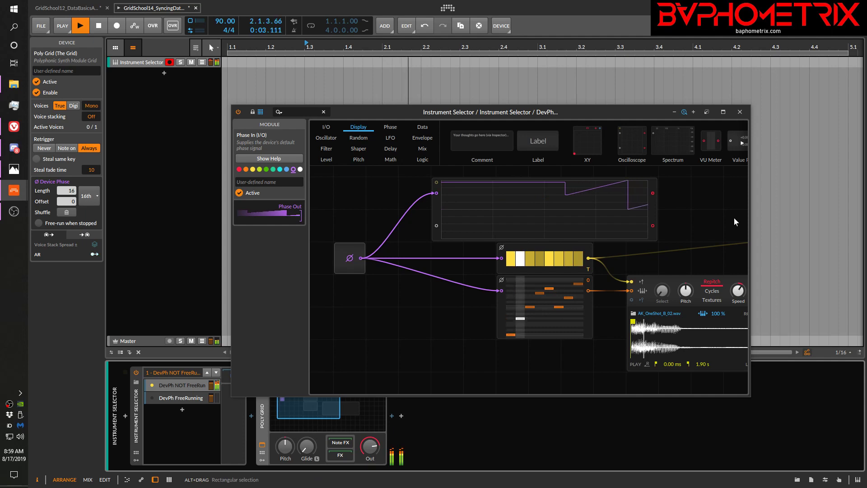
key("space")
Set the playback start to 1.4, play several bursts, and compare the sequencers' starting step with that at 1.1
left_click(349, 42)
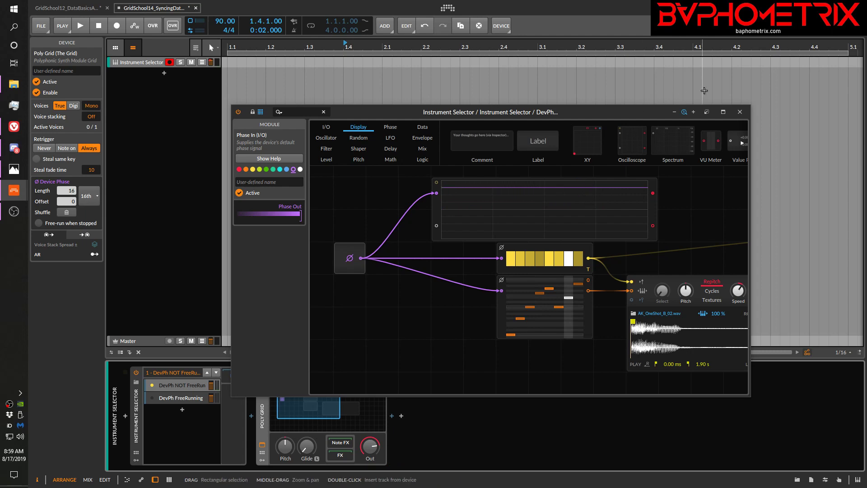
key("space")
key("space")
key("space")
key("space")
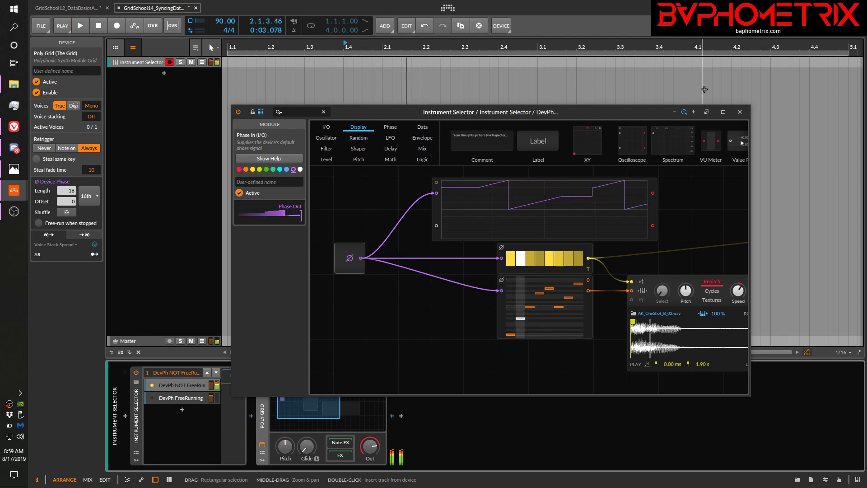
key("space")
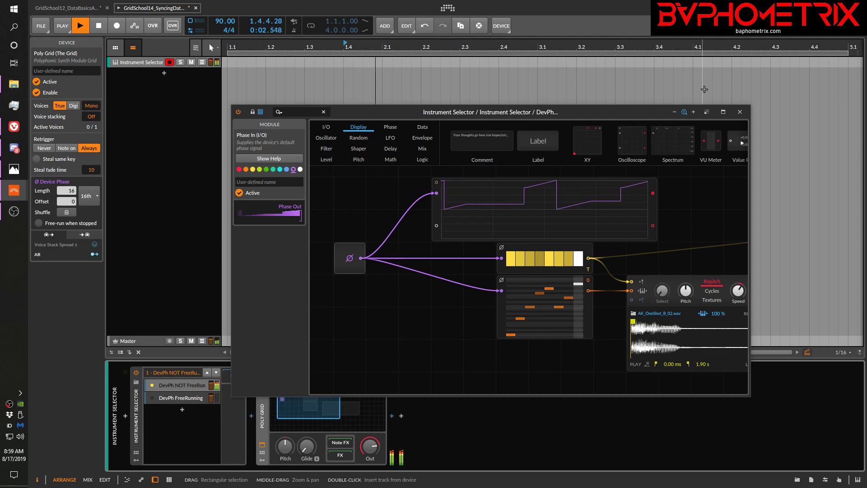
key("space")
key("space")
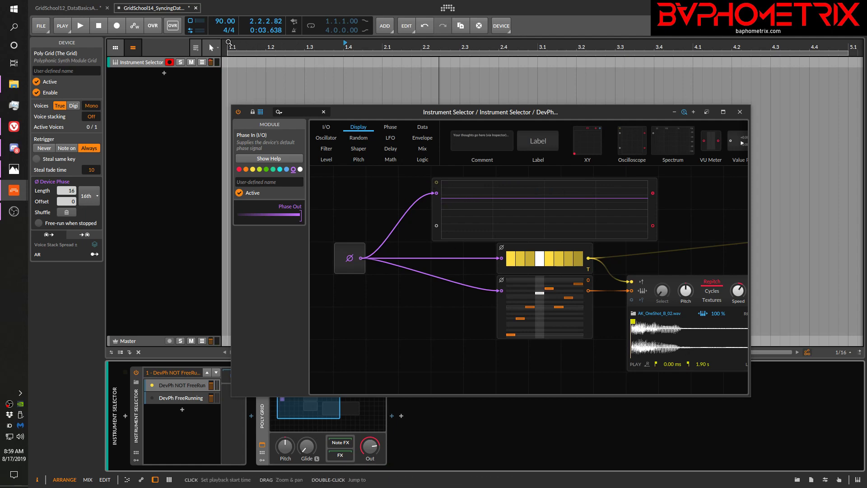
left_click(228, 43)
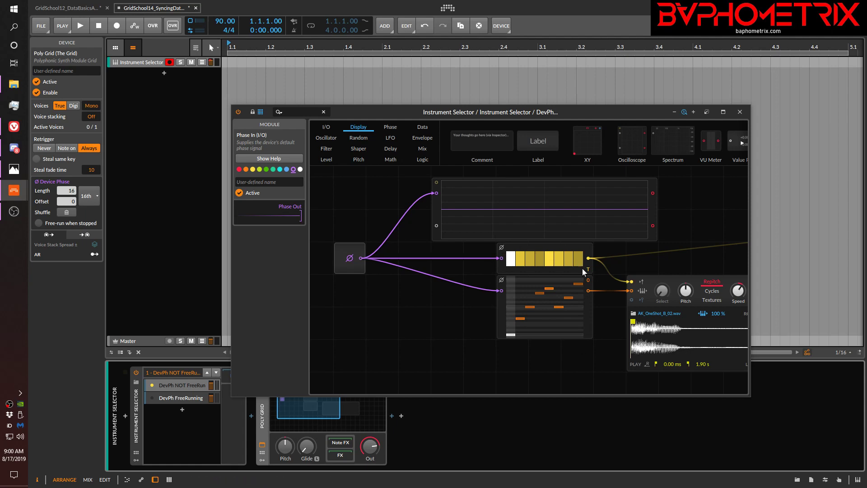
key("space")
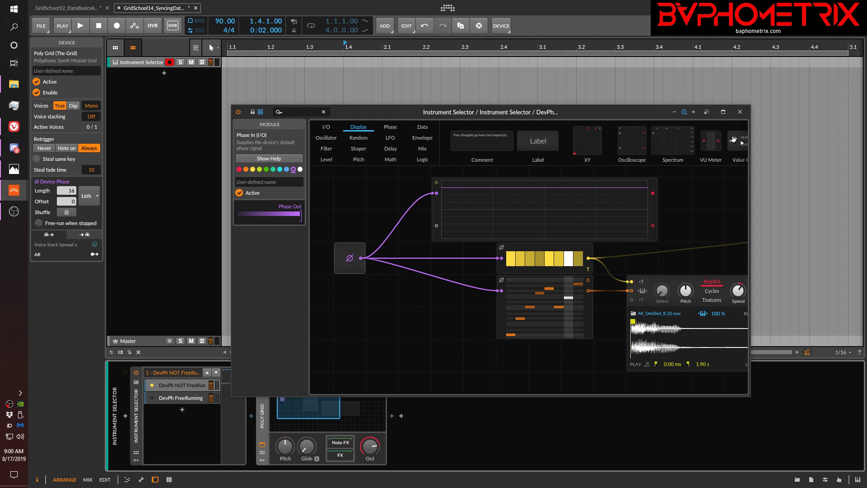
Replace the floating grid window with the docked Poly Grid editor, and delete the Oscilloscope module
left_click(740, 112)
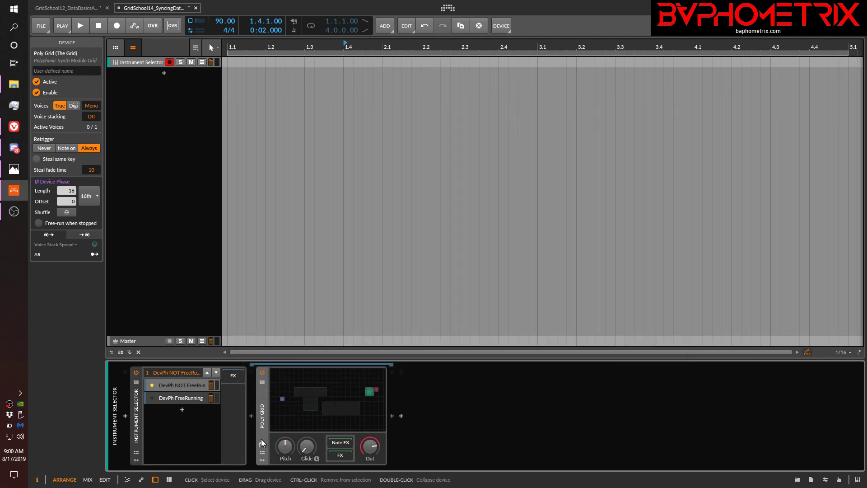
left_click(327, 400)
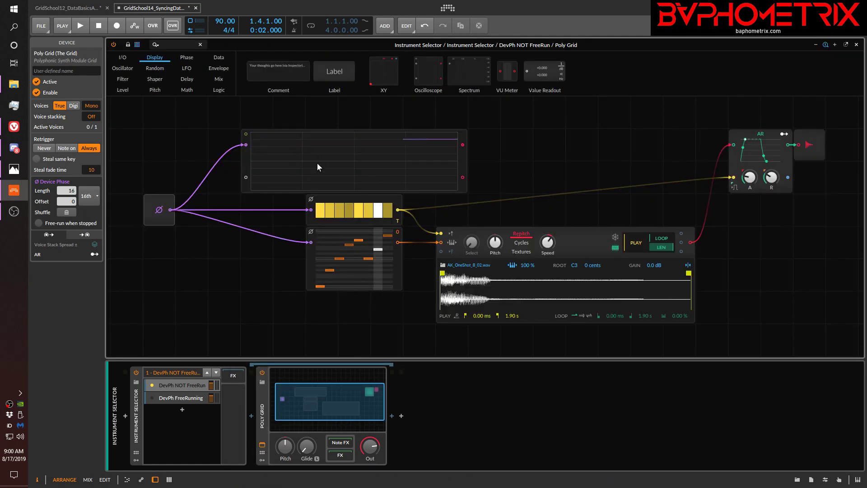
left_click(244, 162)
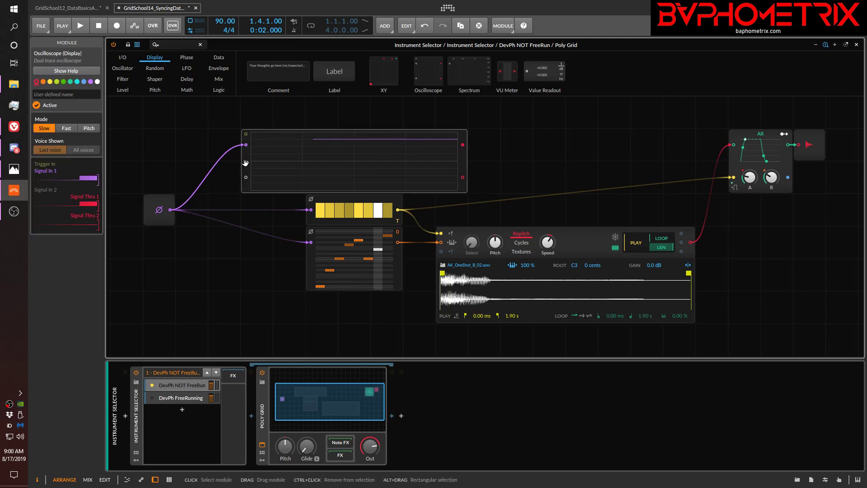
key("Delete")
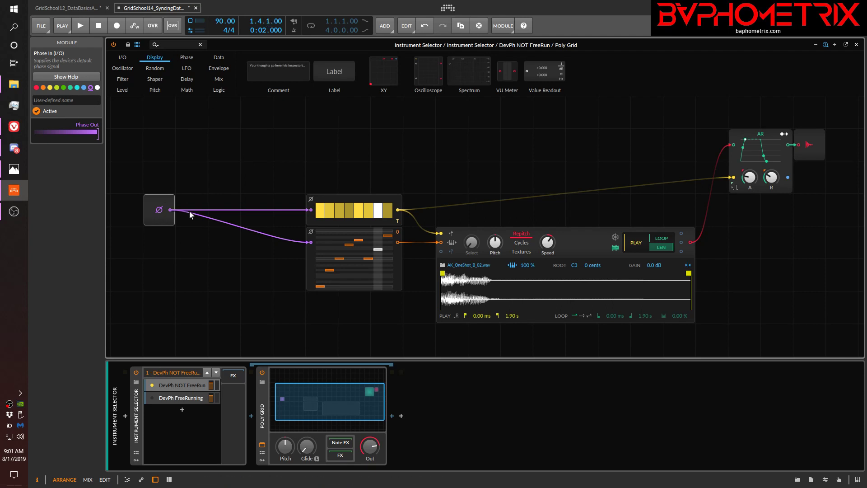
left_click(267, 427)
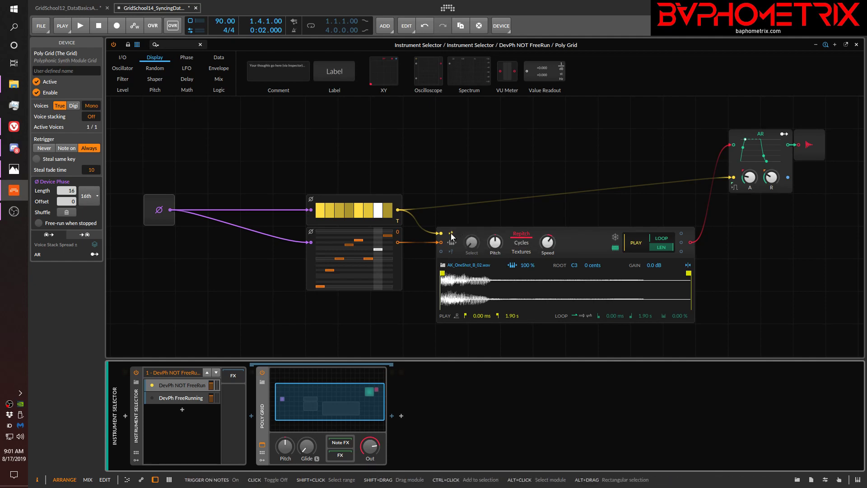
left_click(453, 234)
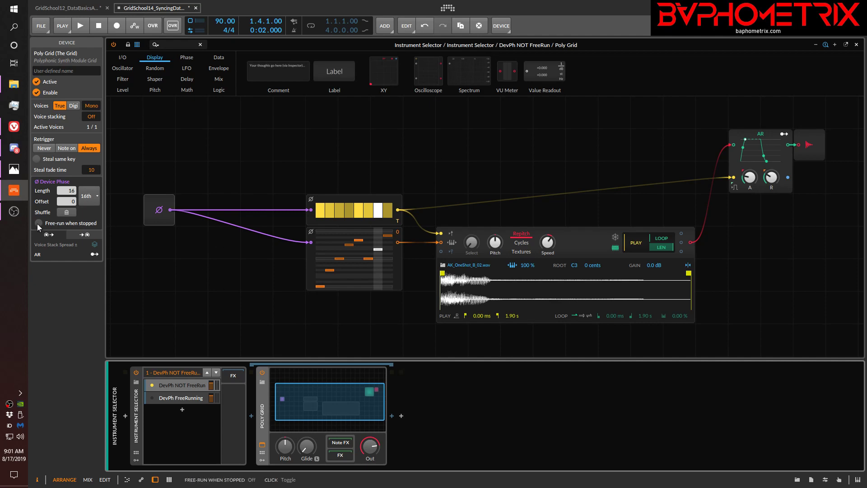
left_click(178, 398)
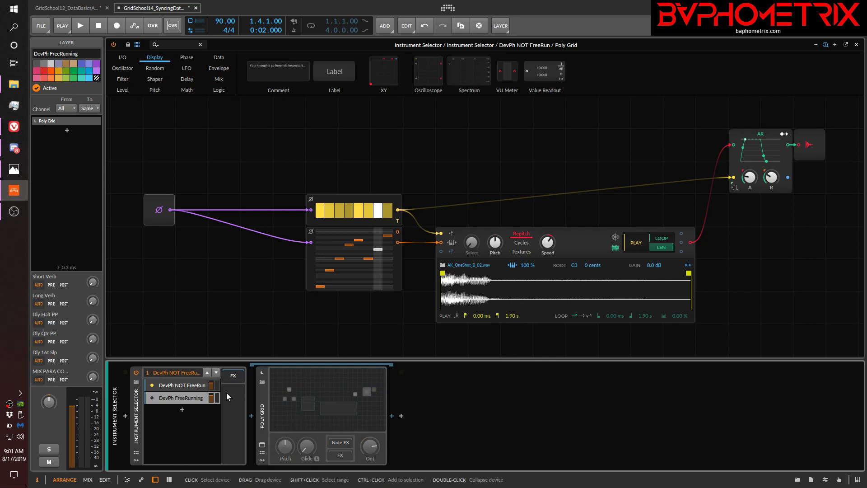
Activate the DevPh FreeRunning layer, review its Poly Grid's Device Phase settings, and show that grid in the docked editor
left_click(170, 385)
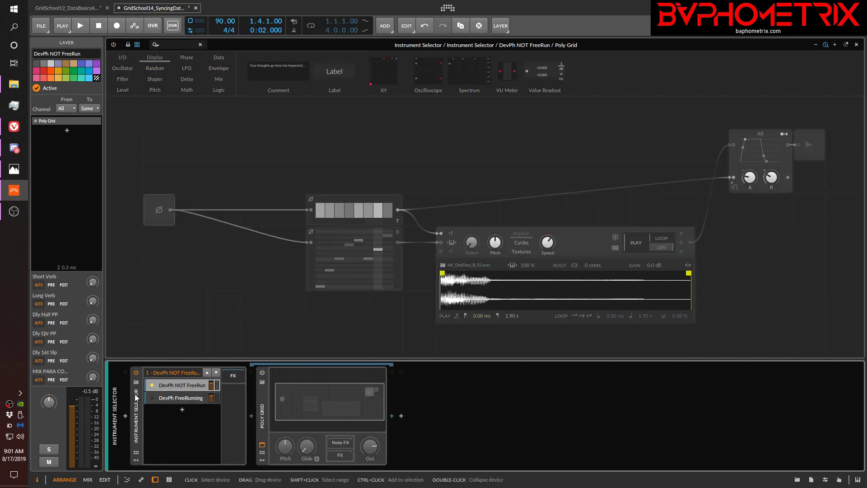
left_click(169, 397)
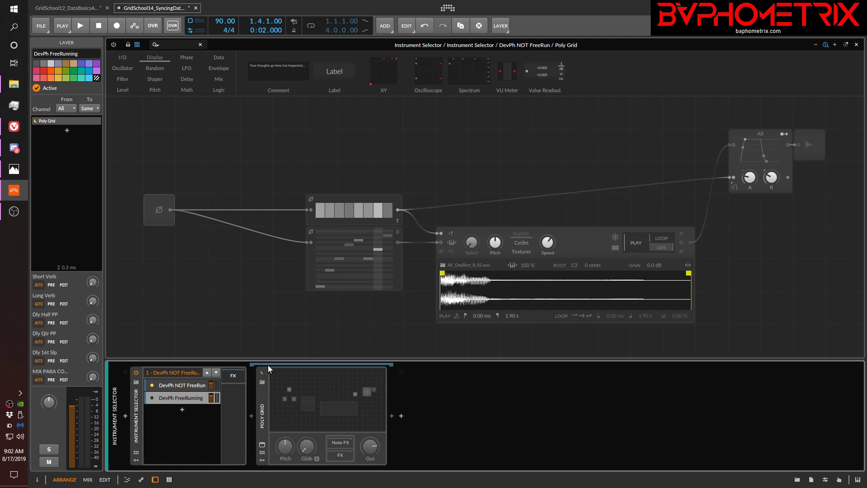
left_click(261, 402)
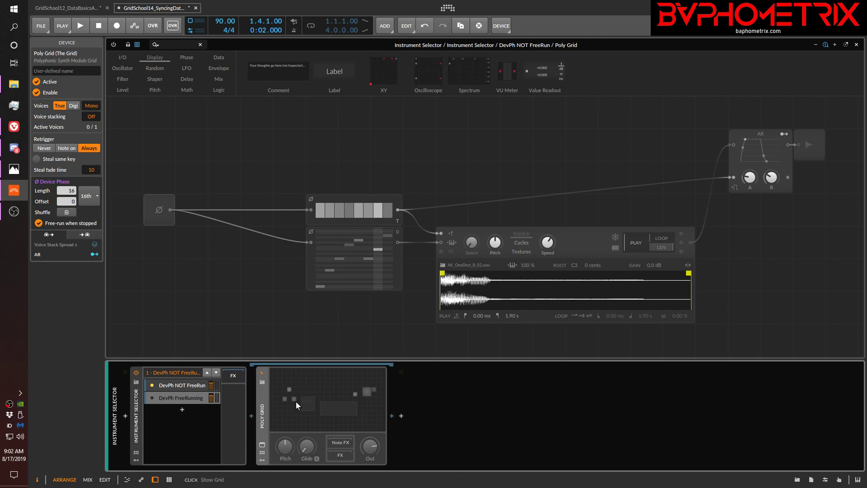
left_click(151, 397)
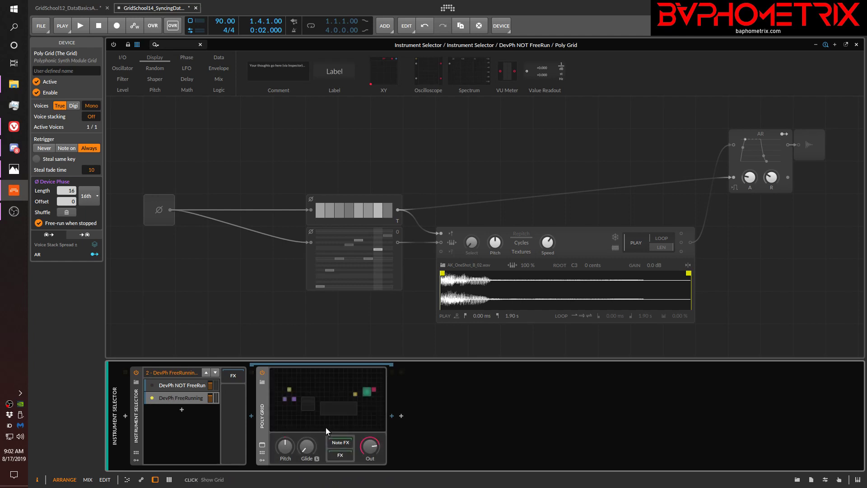
left_click(322, 400)
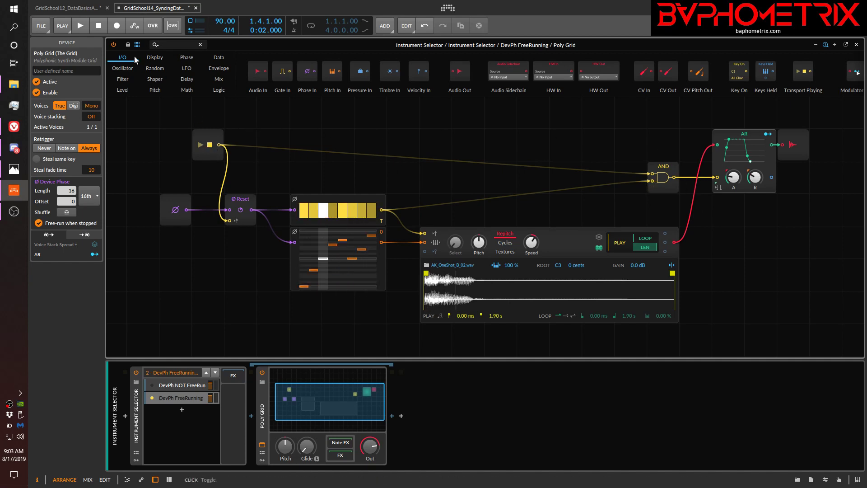
Start and stop the transport three times to examine how the free-running Gates and Pitches sequencers respond to playback
left_click(83, 26)
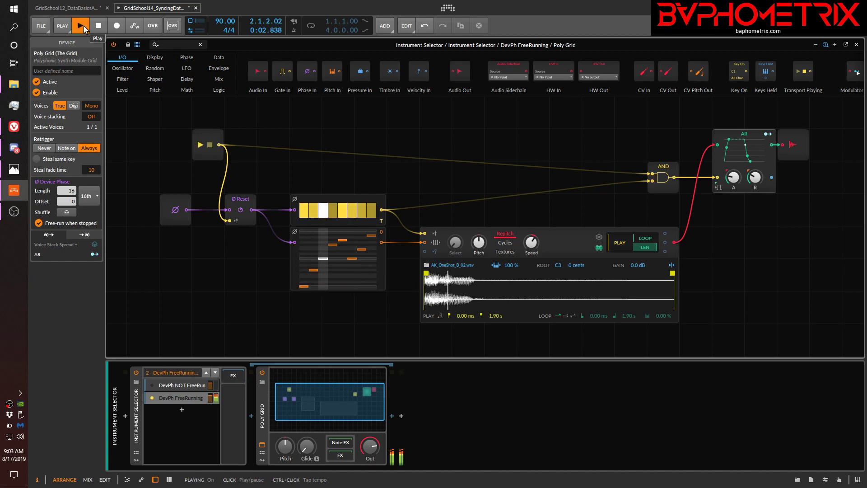
left_click(83, 25)
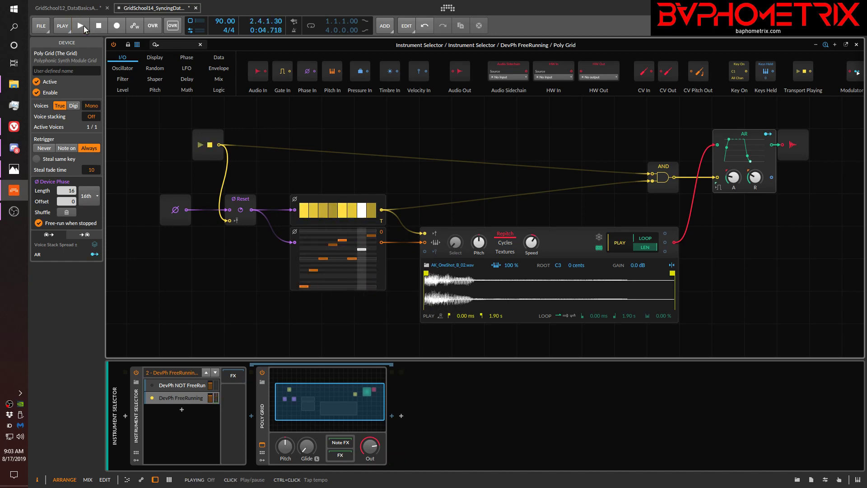
left_click(83, 26)
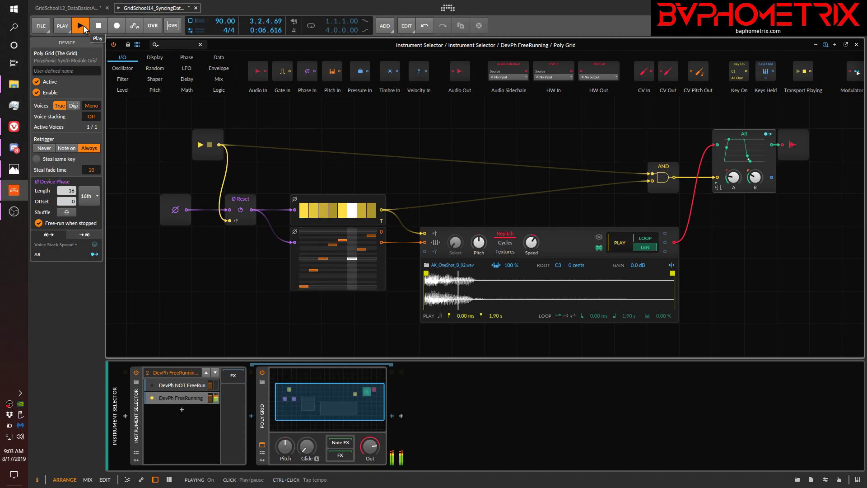
left_click(83, 26)
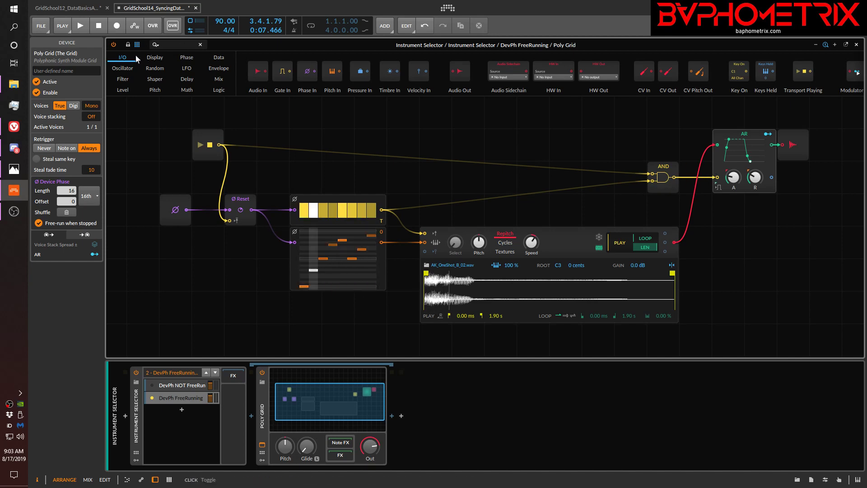
left_click(81, 26)
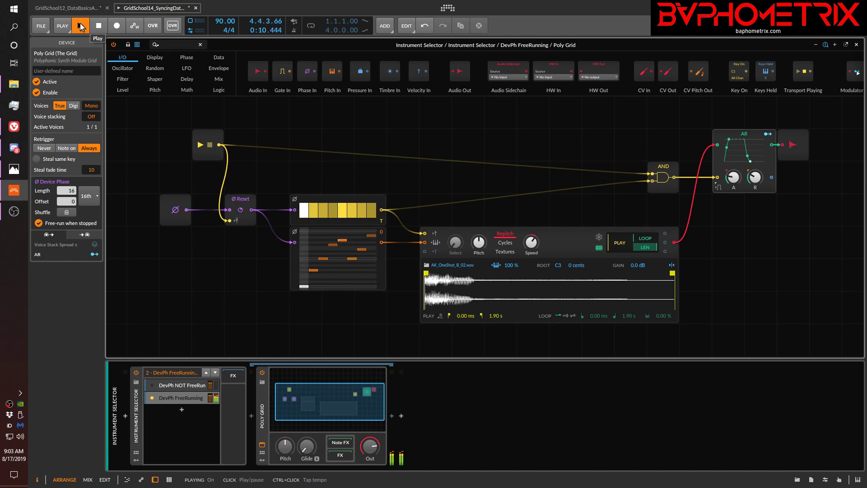
left_click(81, 26)
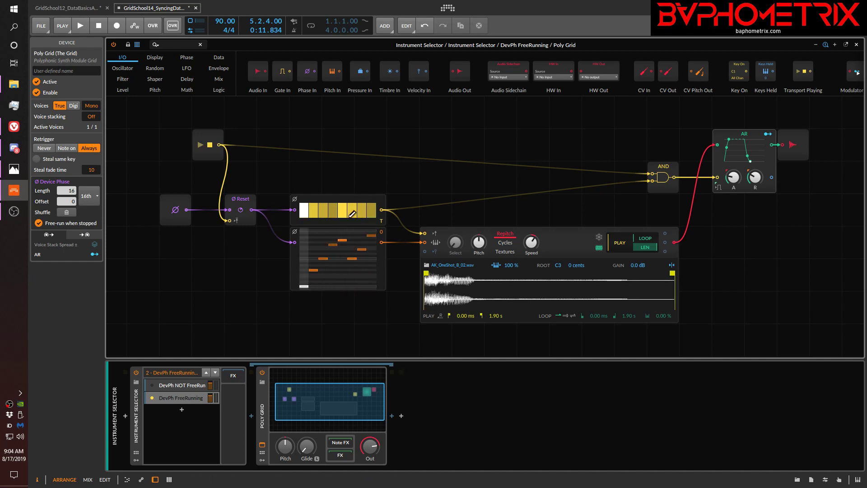
Play a series of very short bursts to check which step the Reset module restarts the sequencers on
key("space")
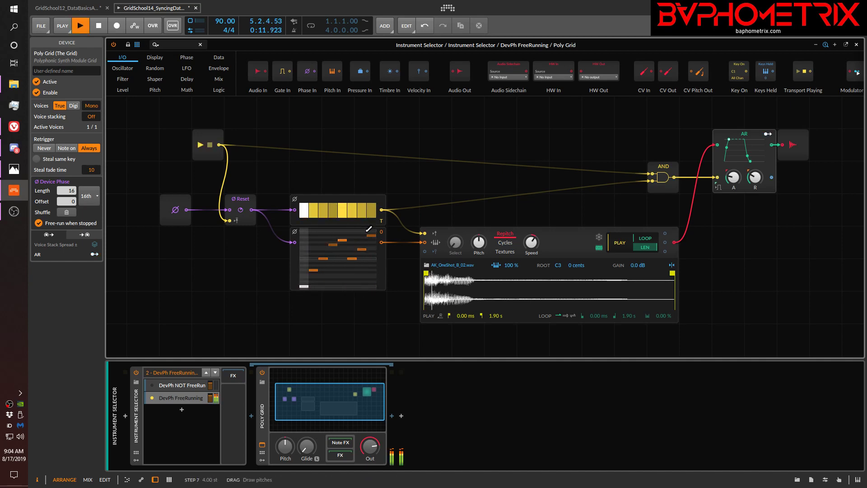
key("space")
key("space")
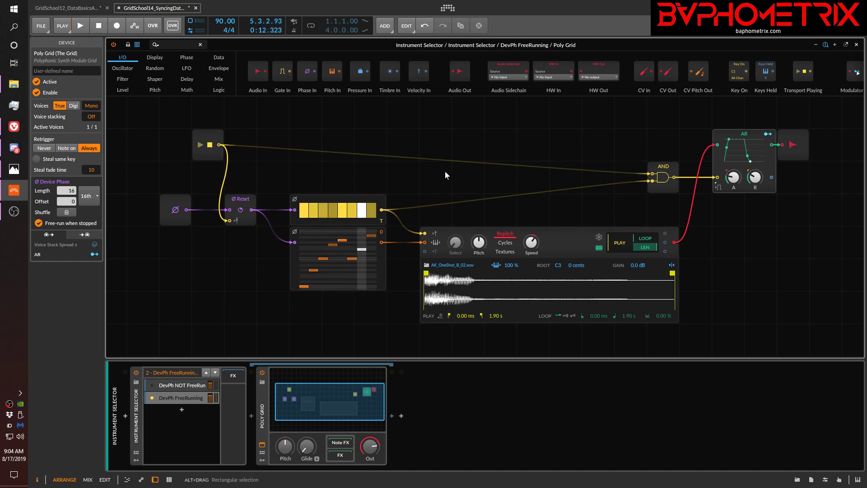
key("space")
key("space")
key("space")
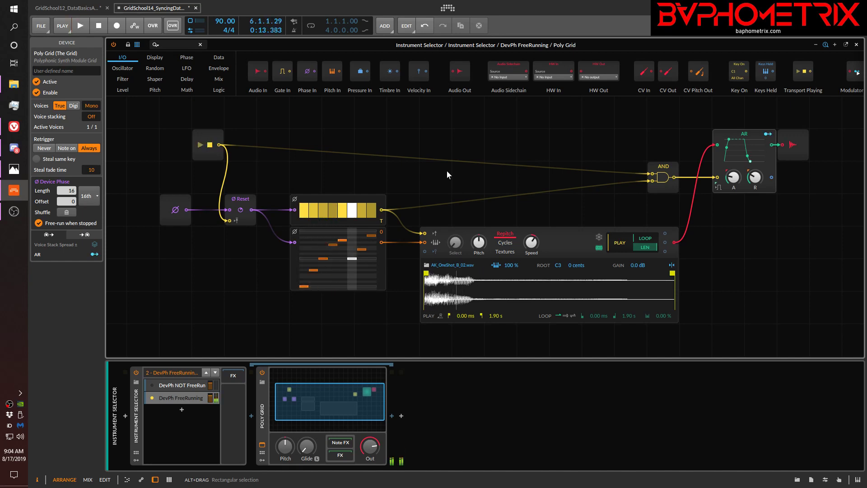
key("space")
key("space")
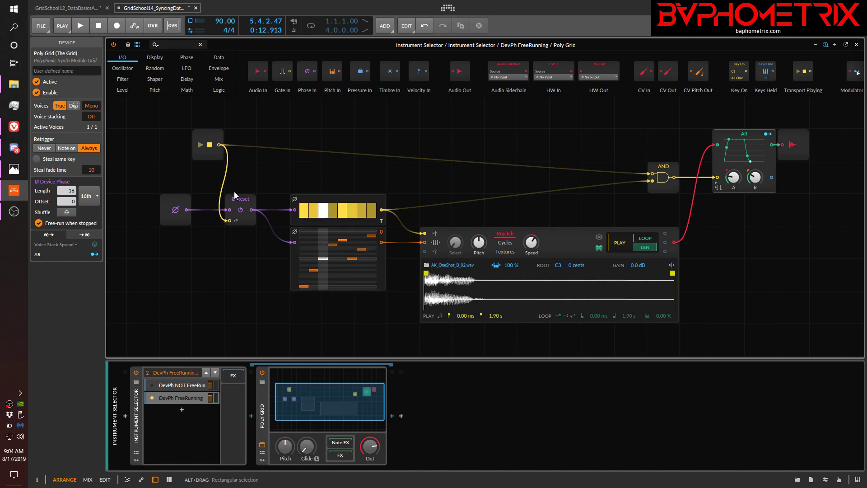
Replace the docked grid editor with the floating Poly Grid window and move it clear of the track header
left_click(262, 446)
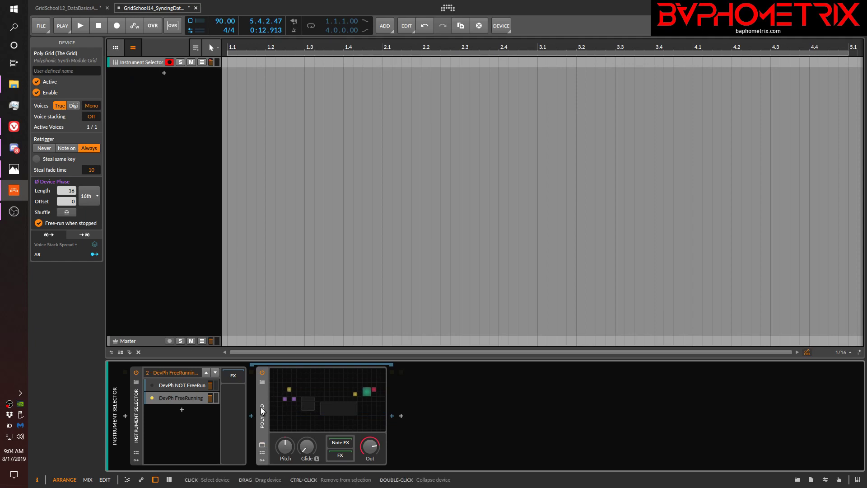
left_click(262, 445)
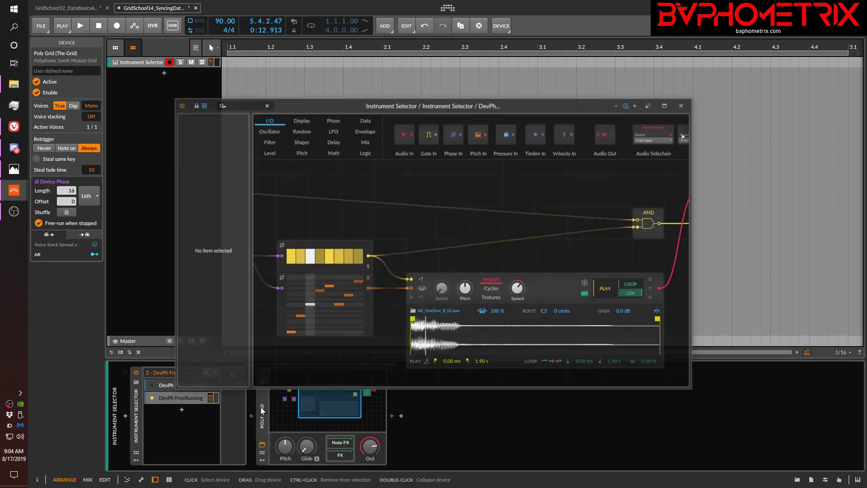
left_click_drag(487, 109, 637, 108)
Play a burst from 1.1 and compare the sequencers' starting step with the playhead position
key("space")
key("space")
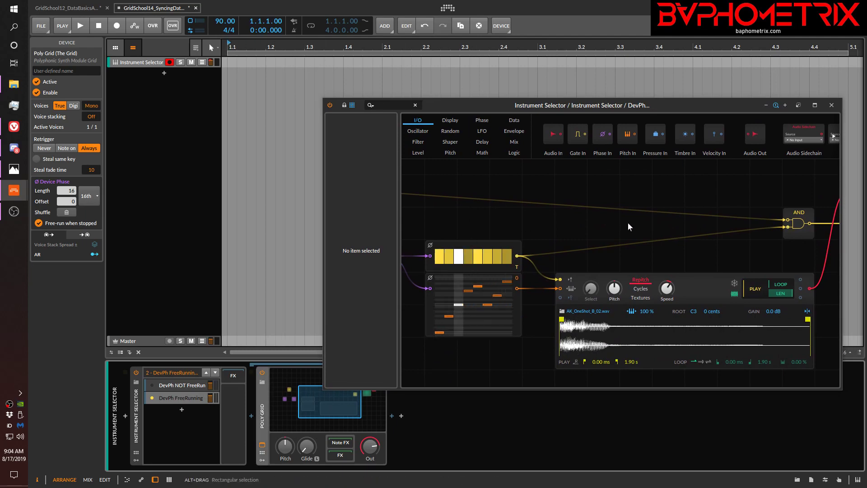
key("space")
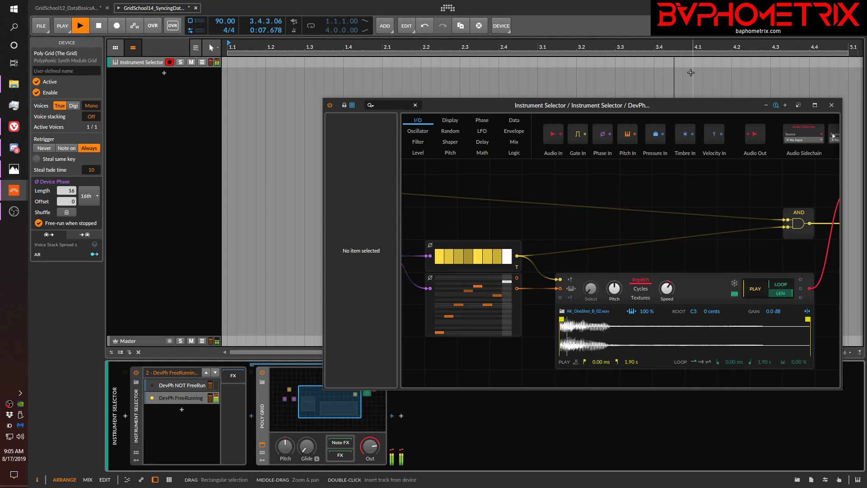
key("space")
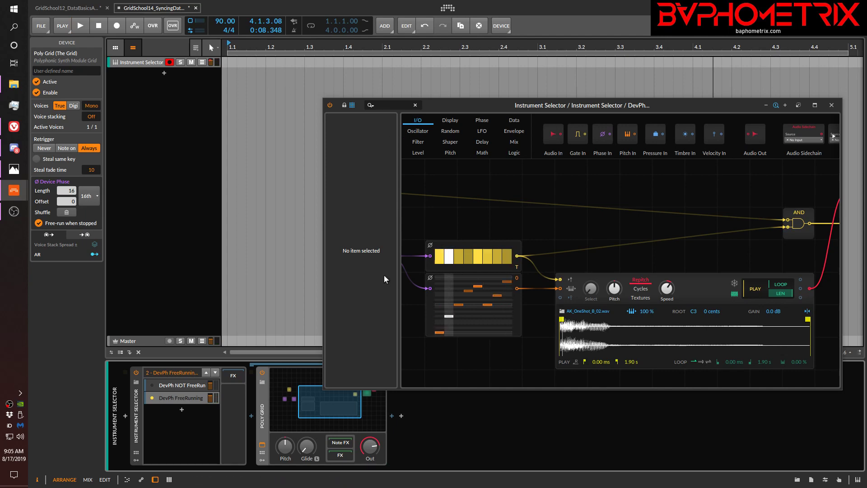
Bring the Transport Playing and Reset modules into view, set the playback start to 1.3, and play bursts to examine the starting step
left_click_drag(455, 212, 587, 219)
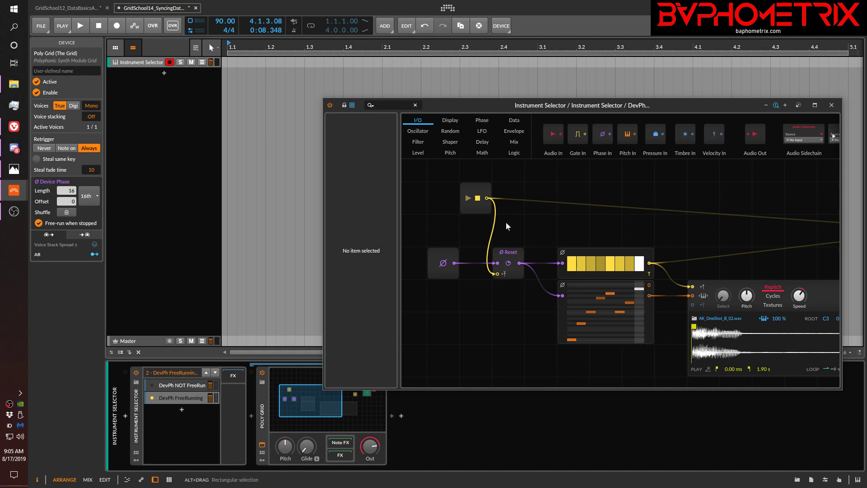
left_click(306, 44)
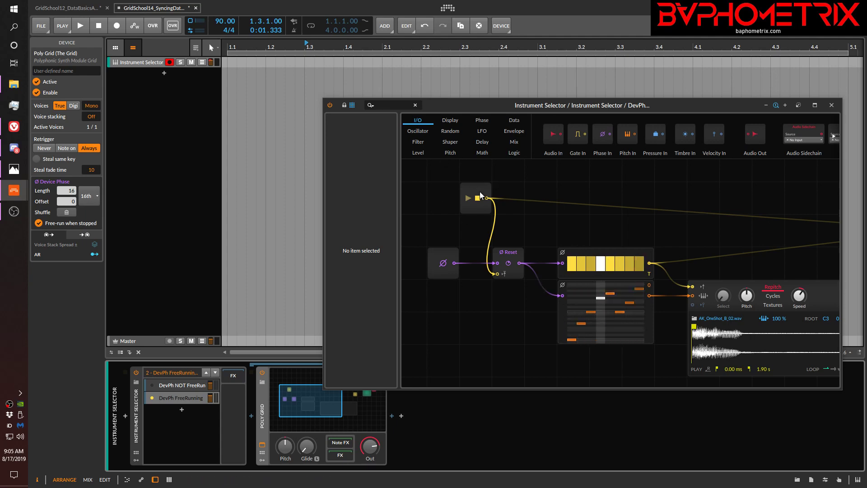
left_click(307, 44)
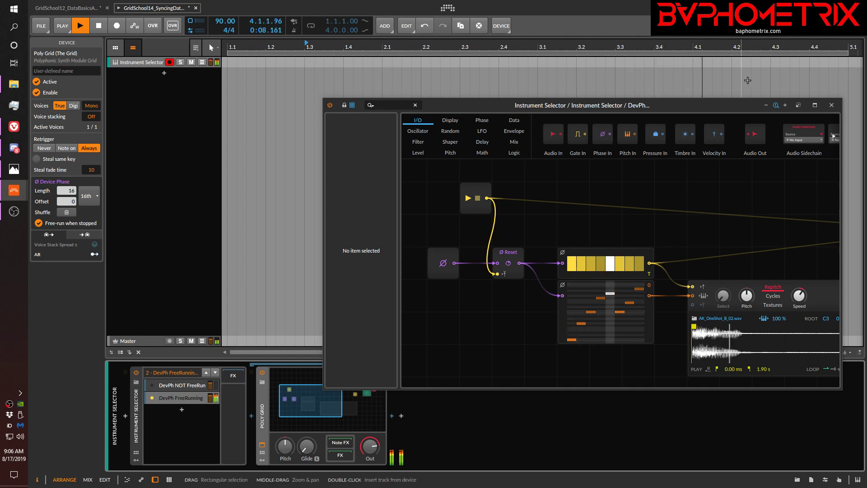
key("space")
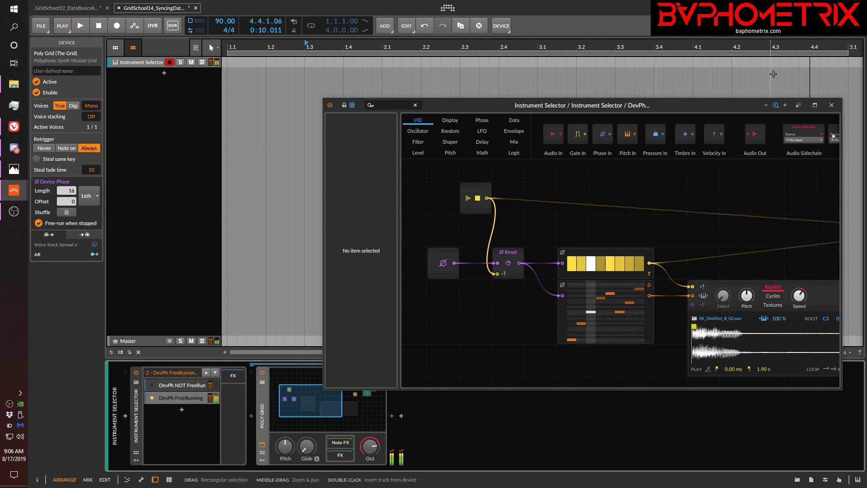
key("space")
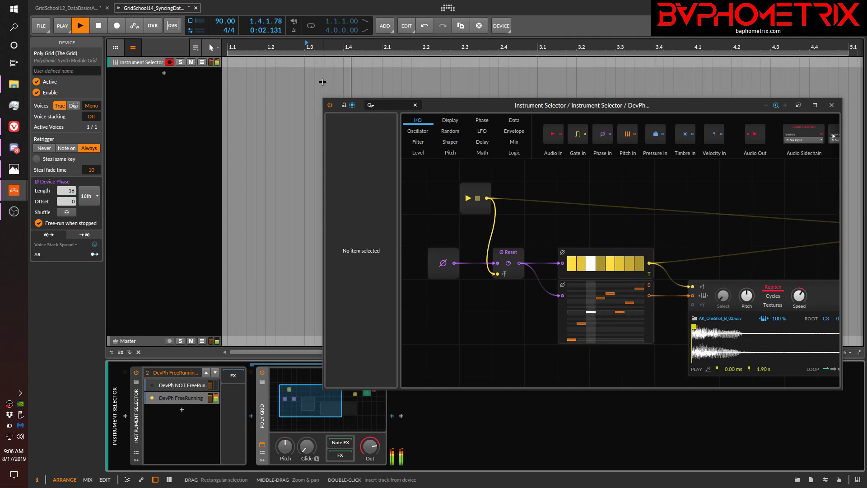
key("space")
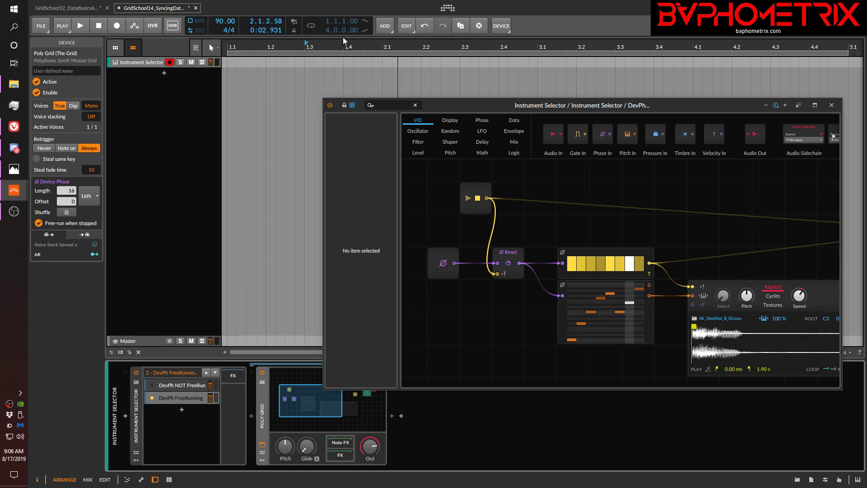
Set the playback start to 1.4, play a burst to examine the starting step, and reselect the Poly Grid device
key("Escape")
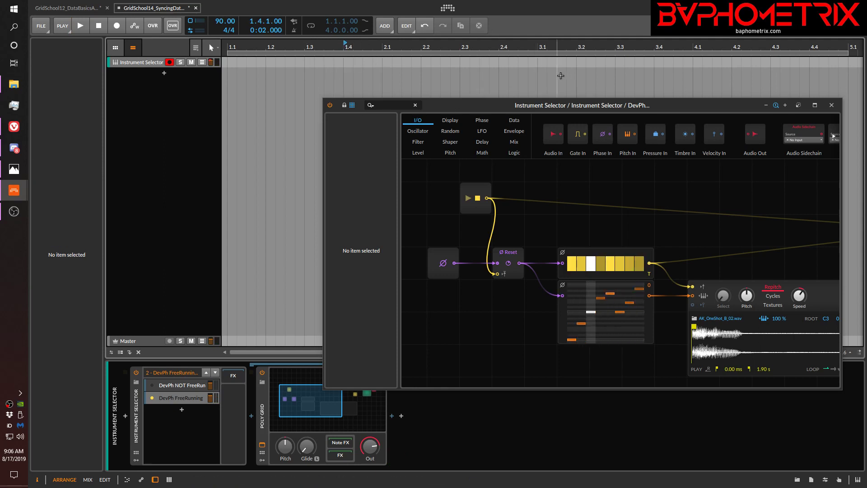
key("space")
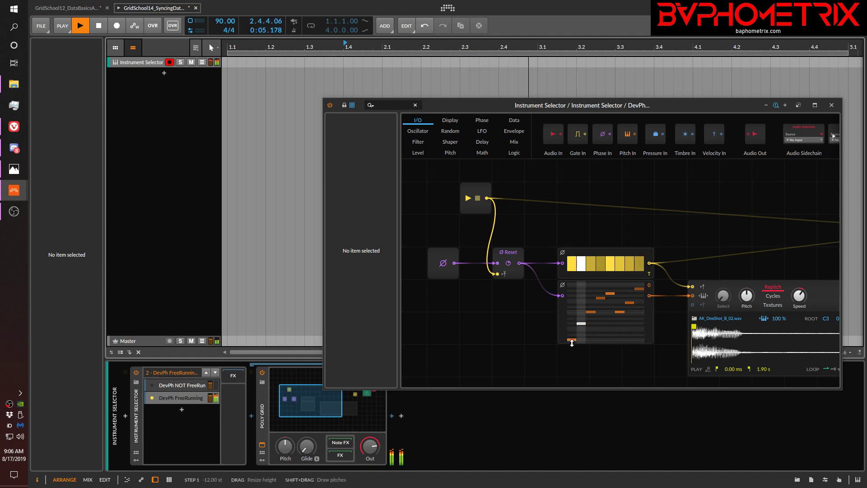
key("space")
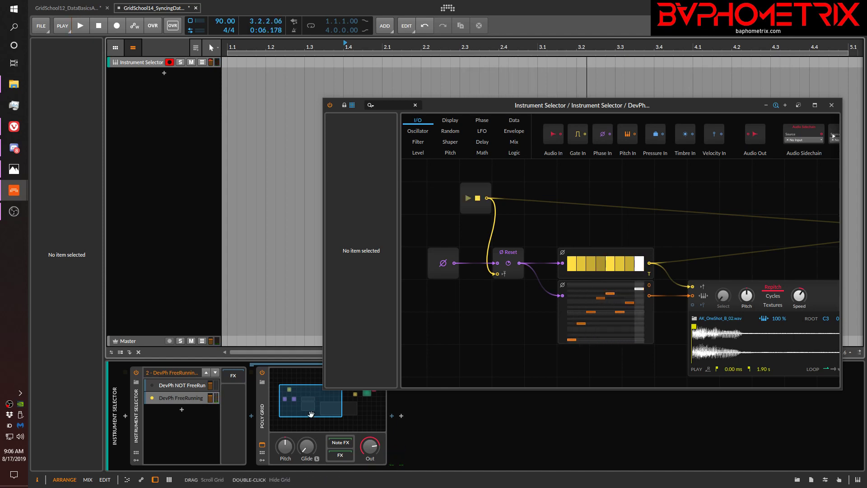
left_click(257, 415)
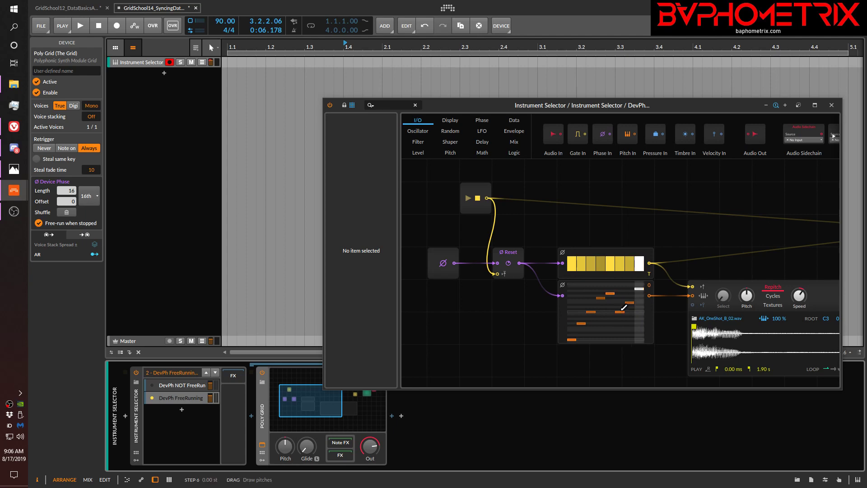
left_click(347, 43)
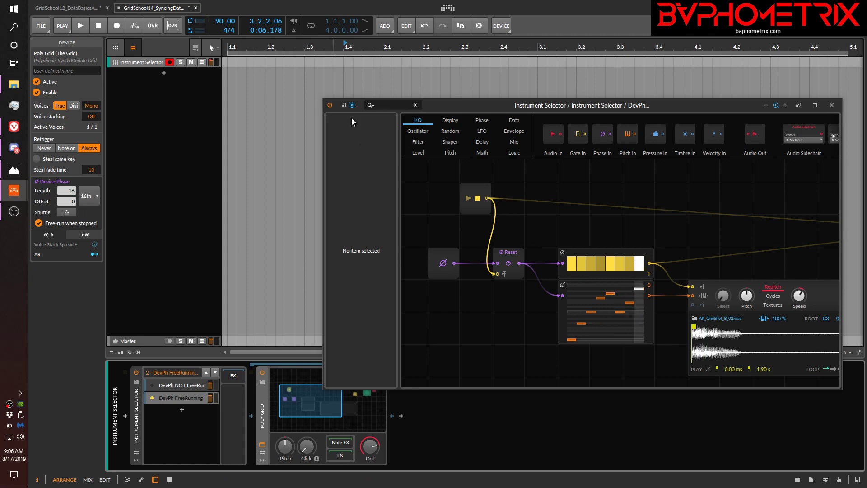
Set the playback start to 4.1 and play a burst to check the sequencers' starting step
left_click(230, 46)
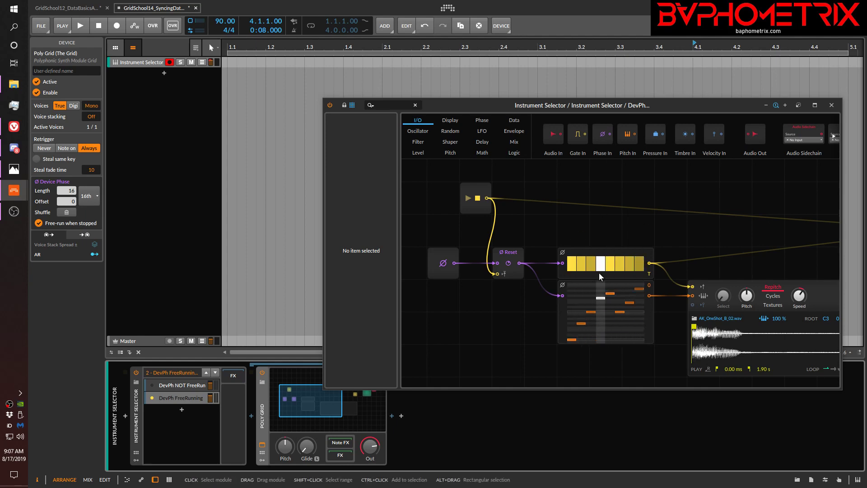
key("space")
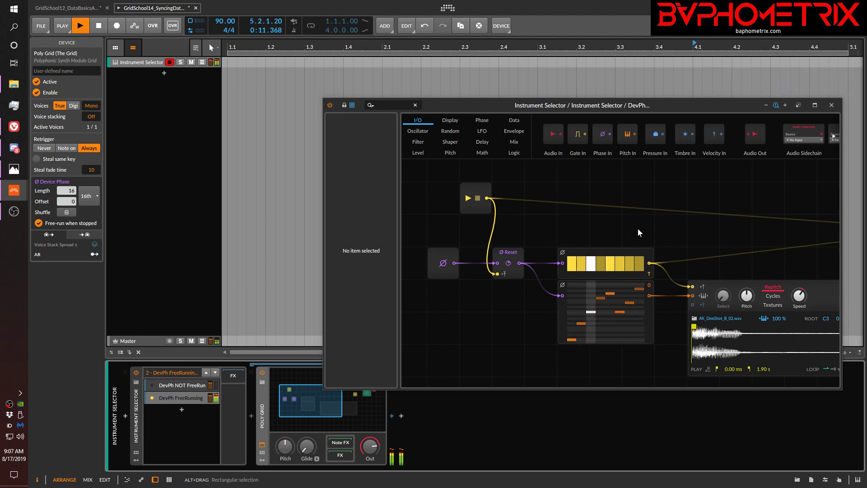
key("space")
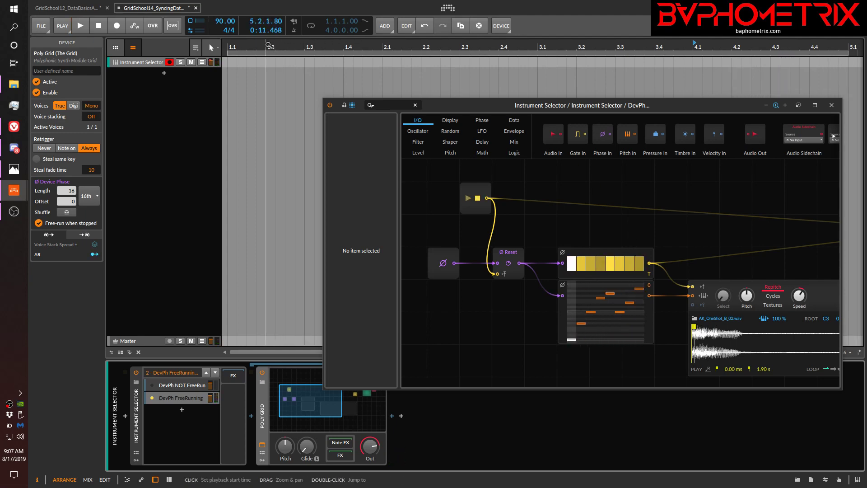
Set the playback start to 1.2 and play a burst to examine the sequencers' starting step
left_click(267, 41)
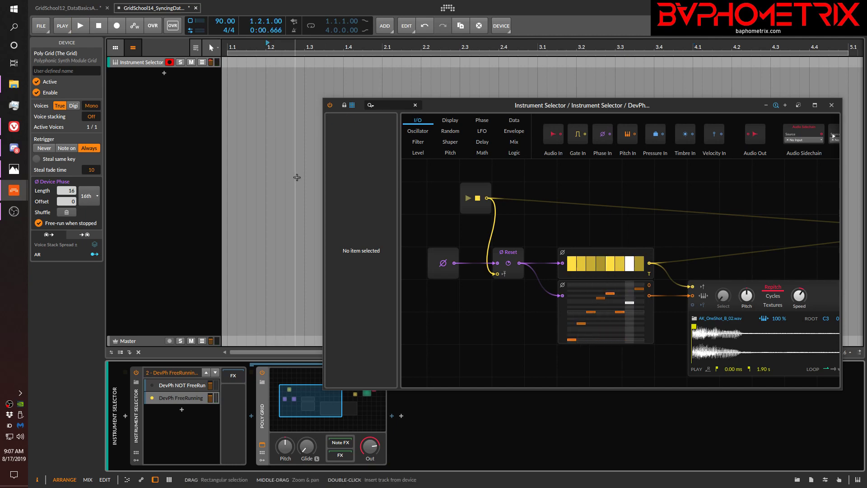
key("space")
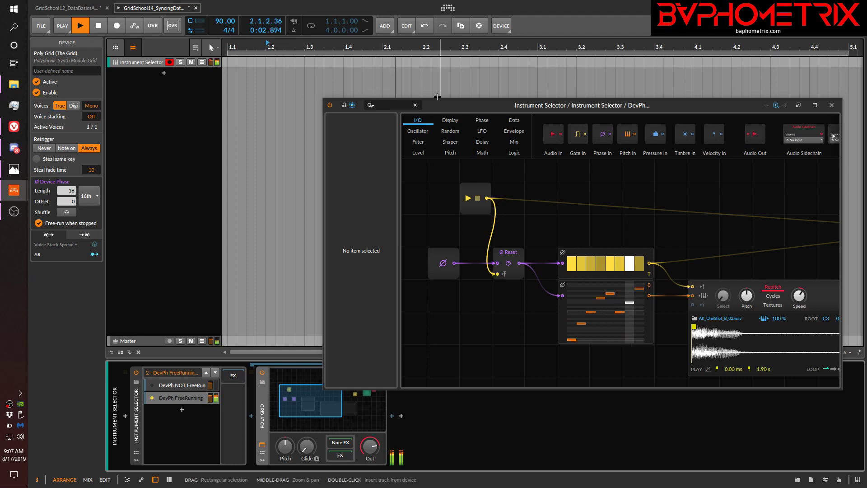
key("space")
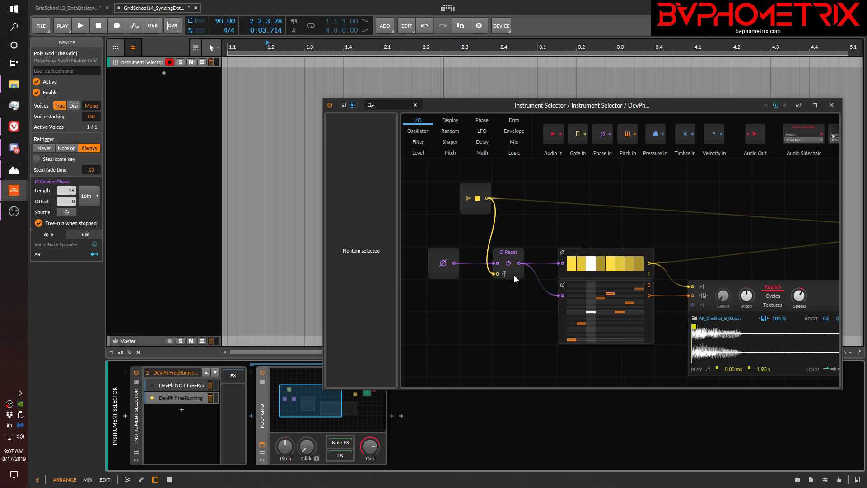
Deactivate the phase Reset module and play bursts from 1.2 to compare the sequencers' starting steps
left_click(511, 252)
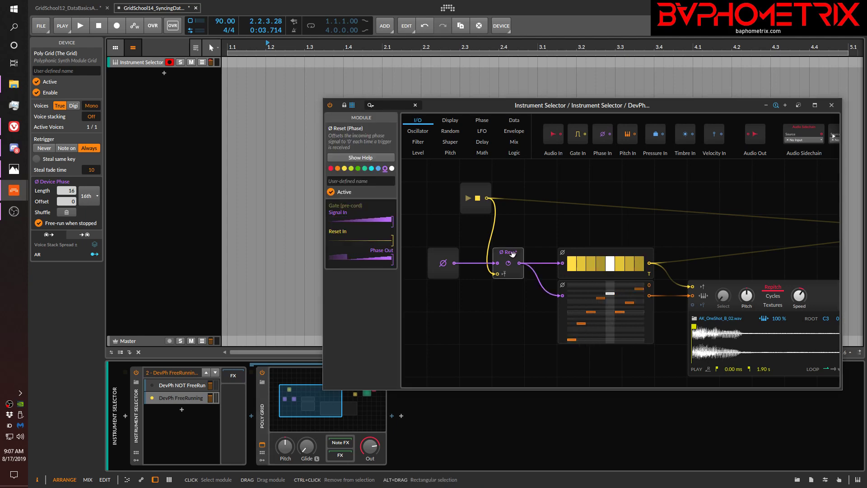
key("alt+a")
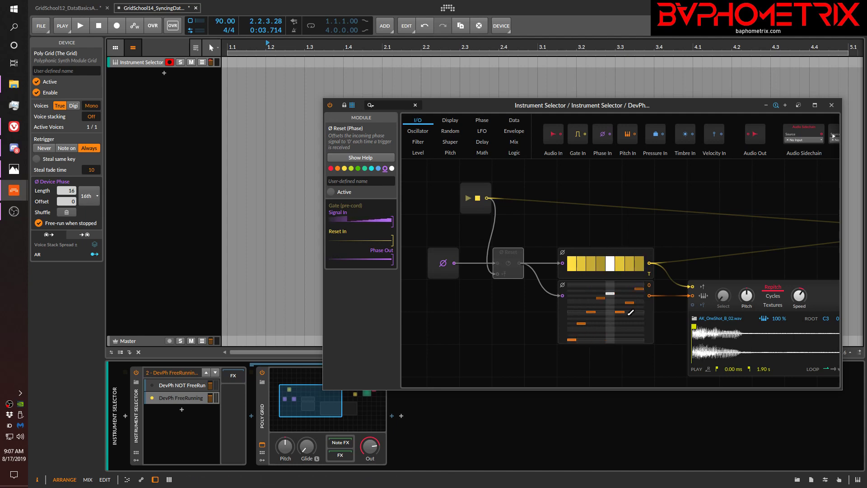
key("space")
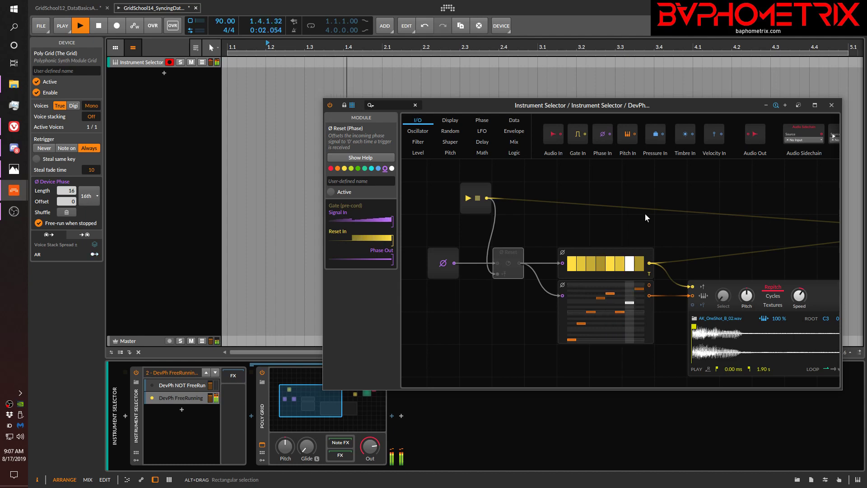
key("space")
key("space")
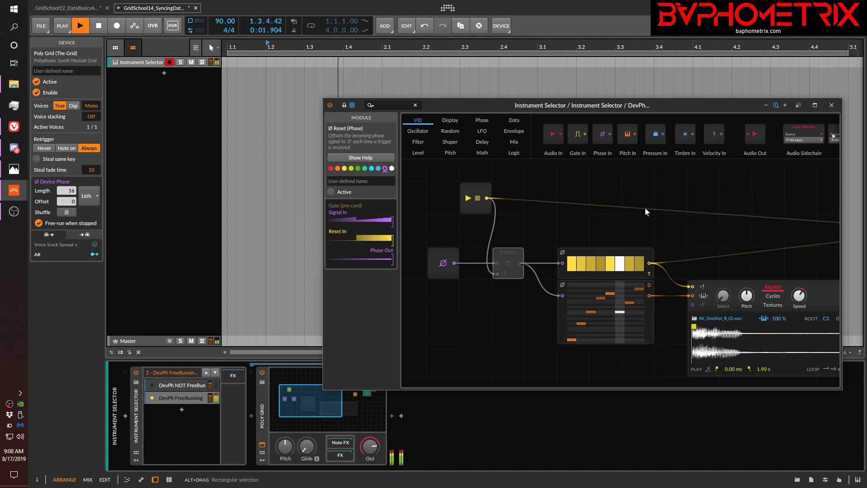
key("space")
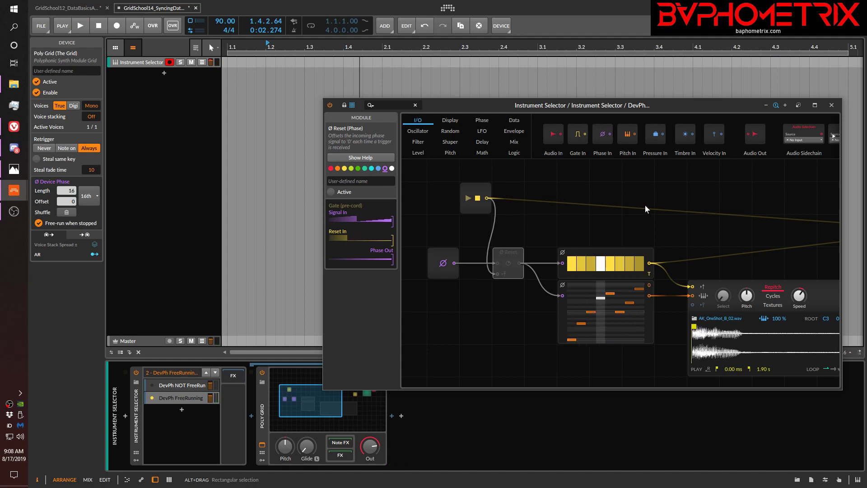
key("space")
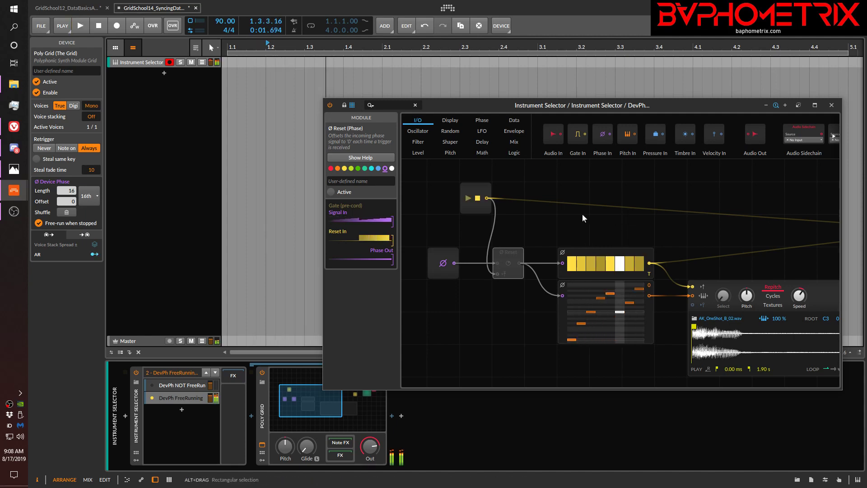
Add an Oscilloscope above the Gates module and widen it to several times its default width
left_click(452, 120)
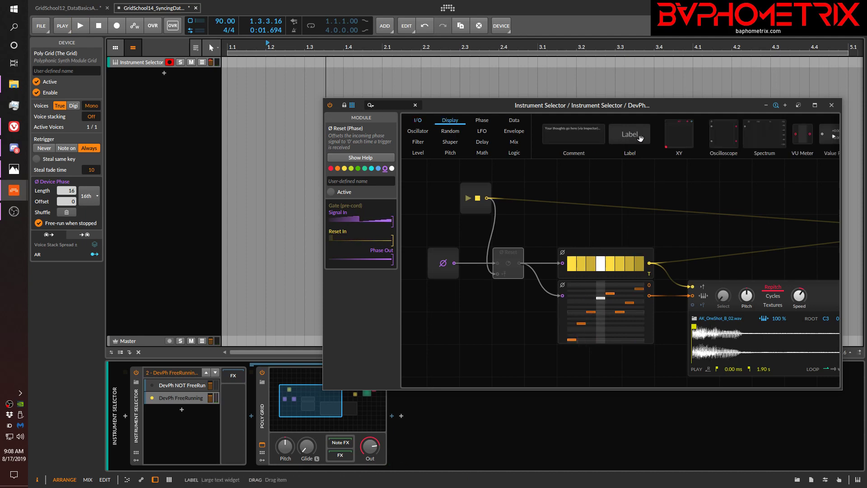
left_click_drag(679, 136, 585, 210)
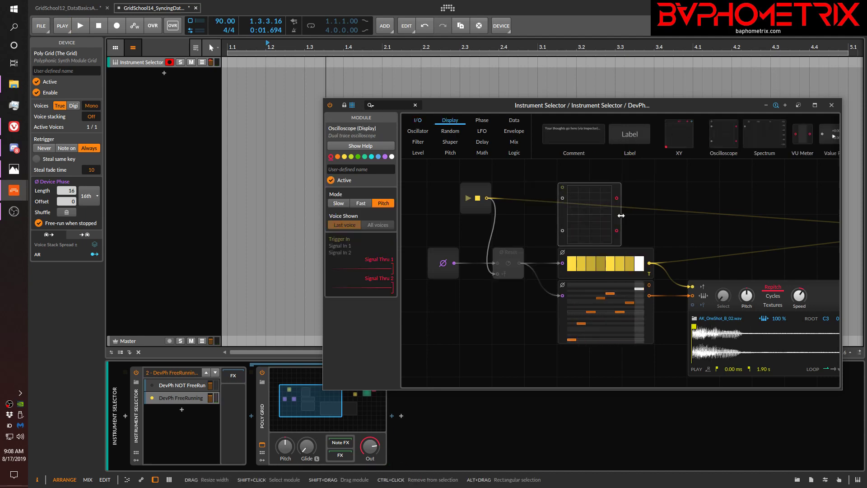
left_click(623, 212)
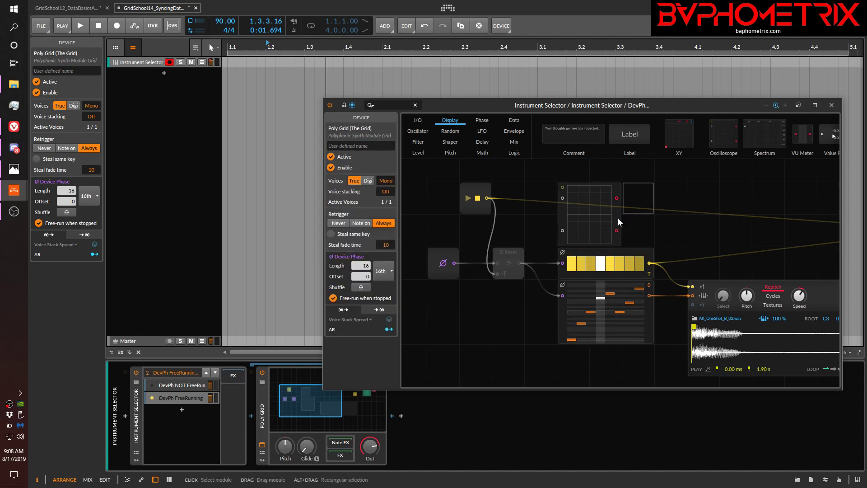
left_click(618, 218)
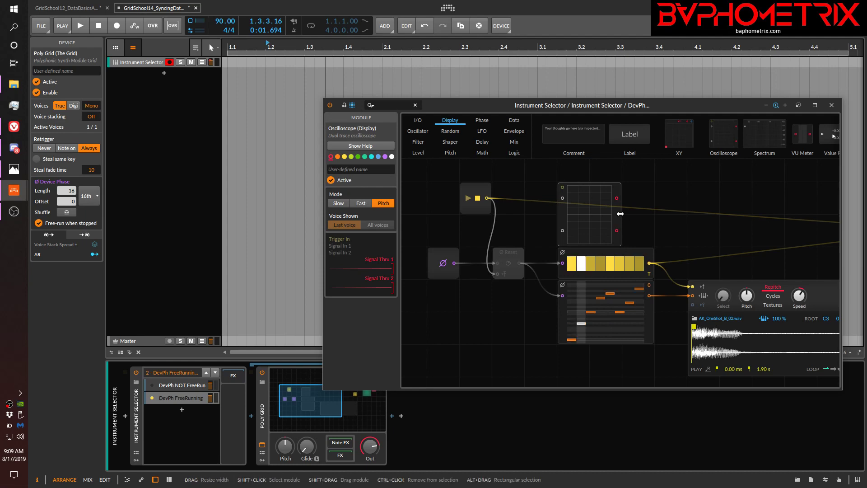
left_click_drag(621, 220, 769, 227)
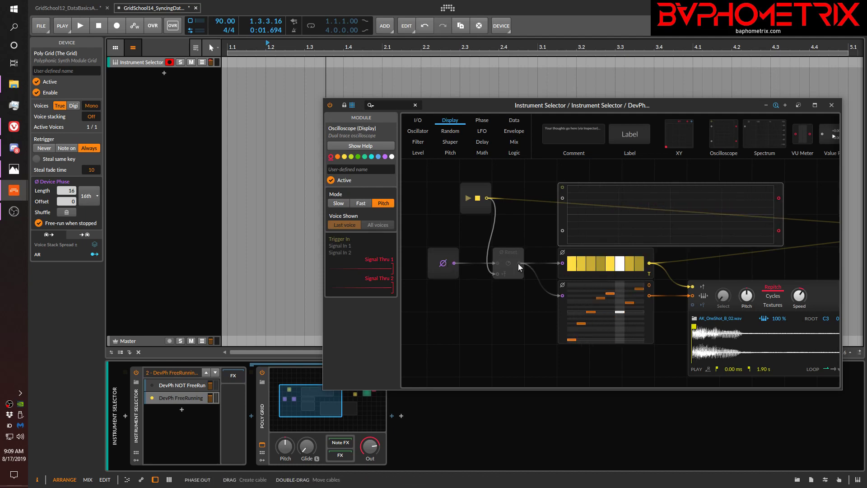
Connect the Phase In output to the oscilloscope's first signal input and set its mode to Slow
left_click_drag(455, 264, 563, 198)
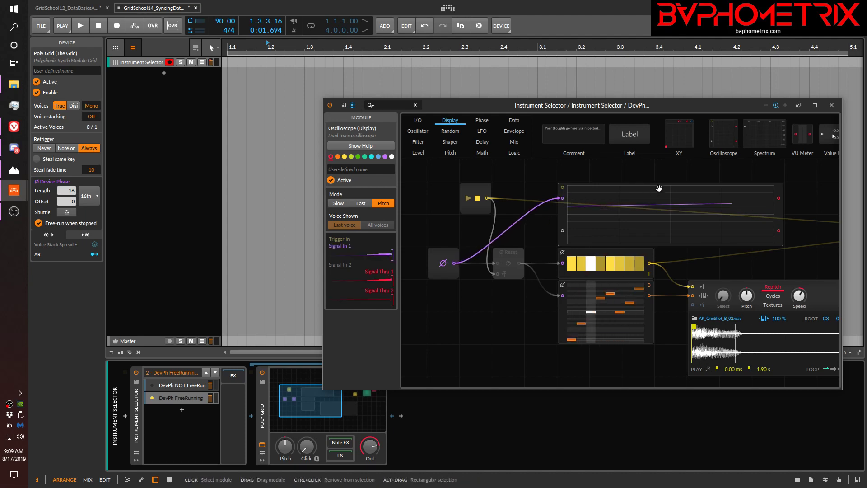
left_click(342, 207)
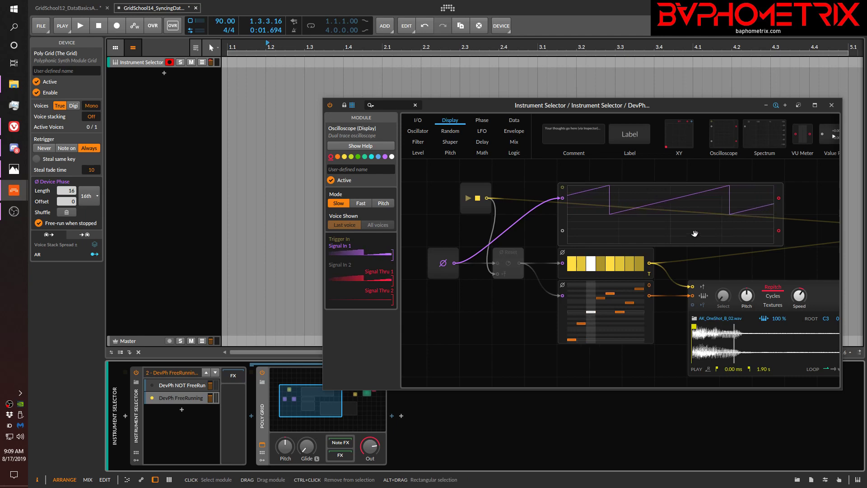
Play bursts from 1.2 and examine where the phase ramp jumps on the oscilloscope
key("space")
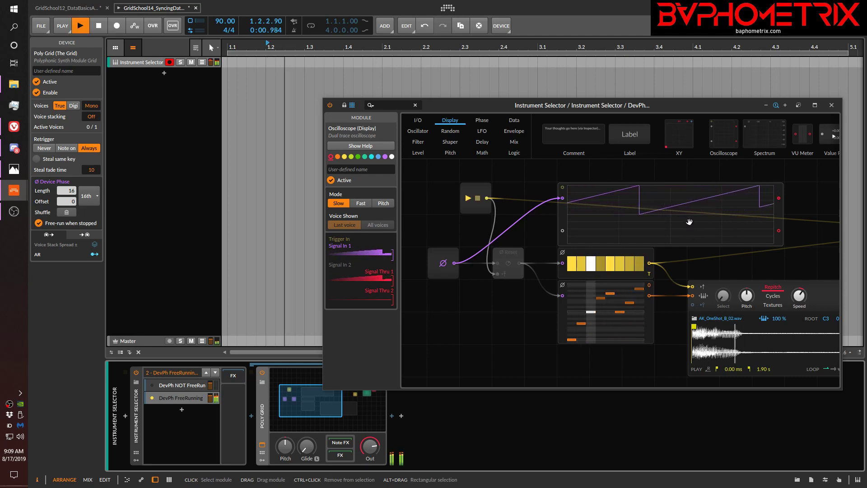
key("space")
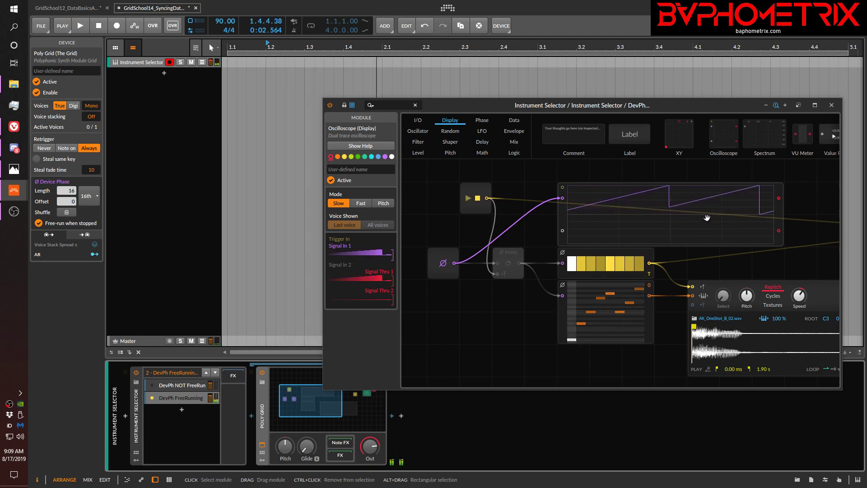
key("space")
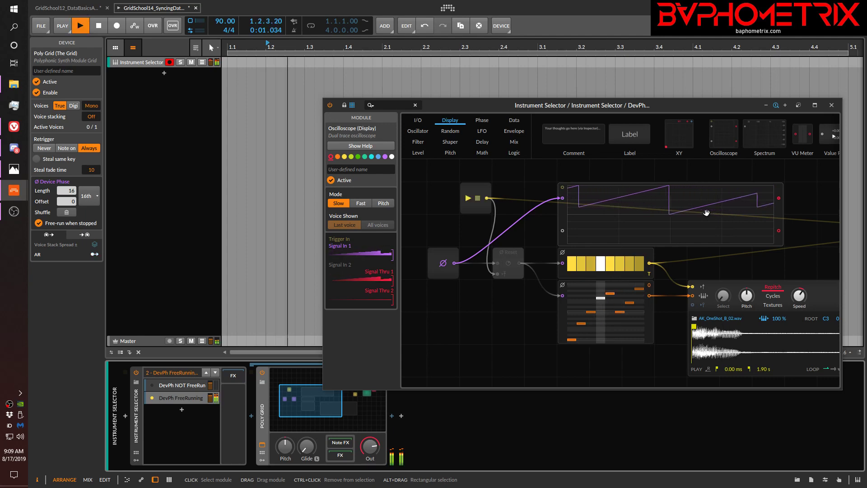
key("space")
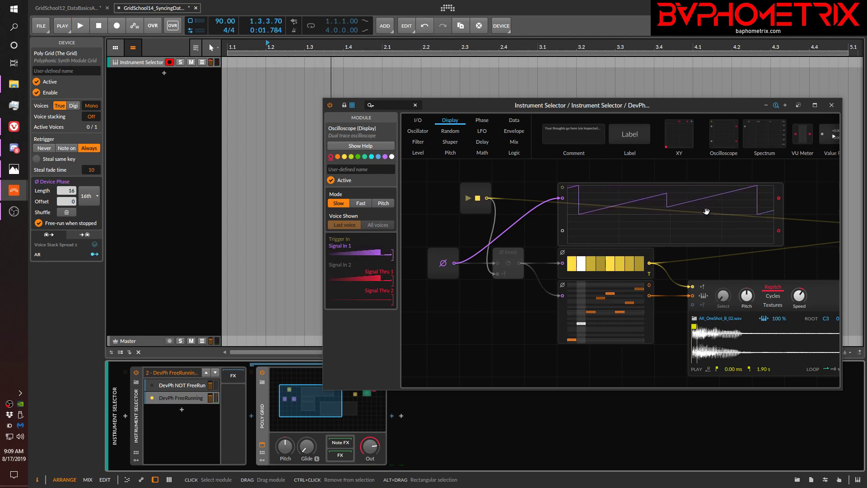
key("space")
key("space")
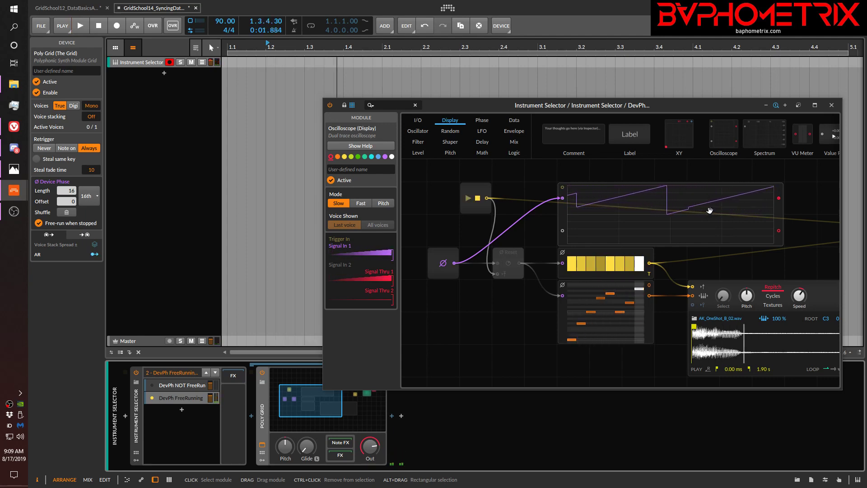
Set the playback start to 1.4 and play bursts to examine the phase jumps on the oscilloscope
left_click(345, 43)
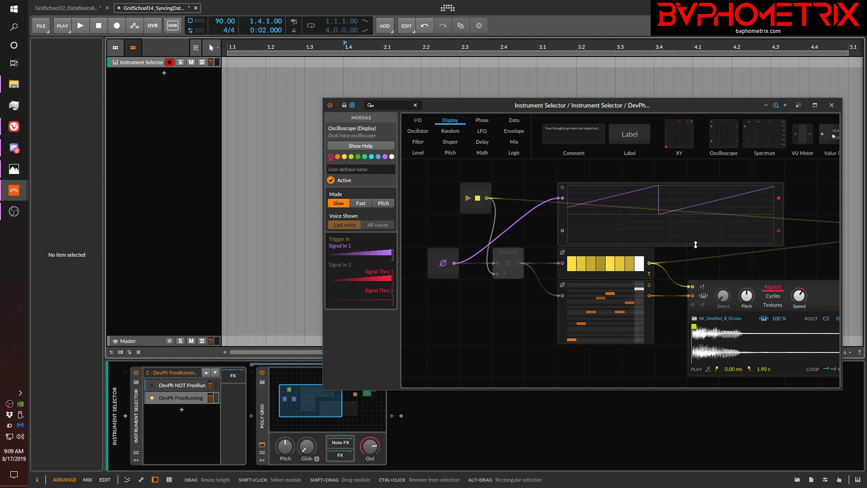
key("space")
key("space")
key("space")
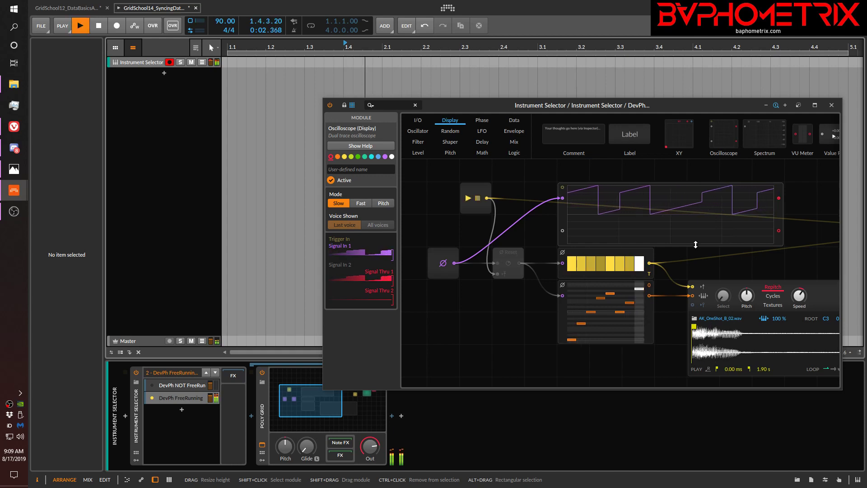
key("space")
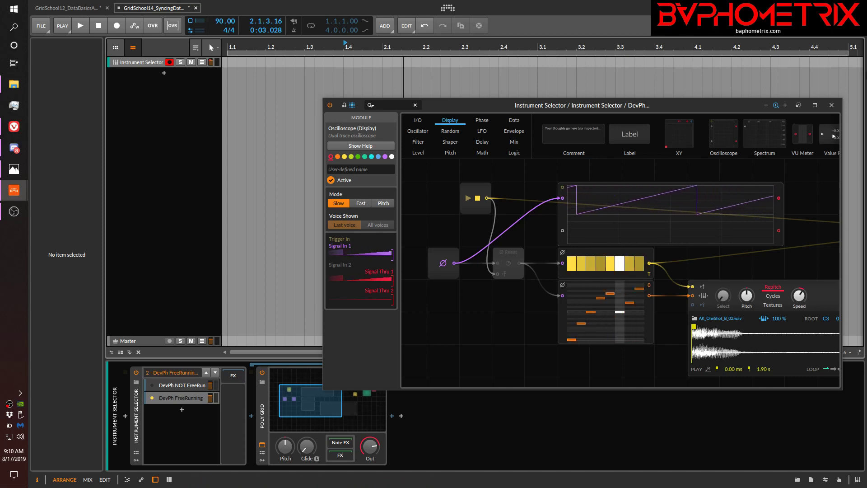
Reopen the Poly Grid editor embedded in the main window and delete the oscilloscope
left_click(832, 105)
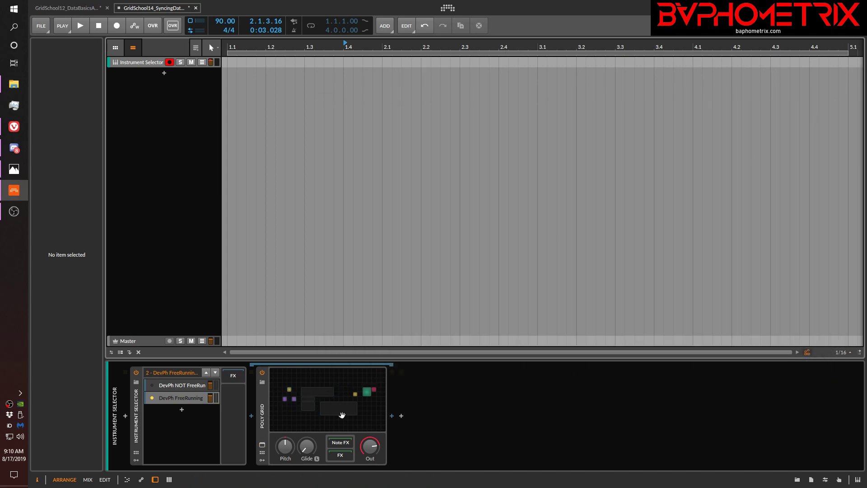
left_click(262, 446)
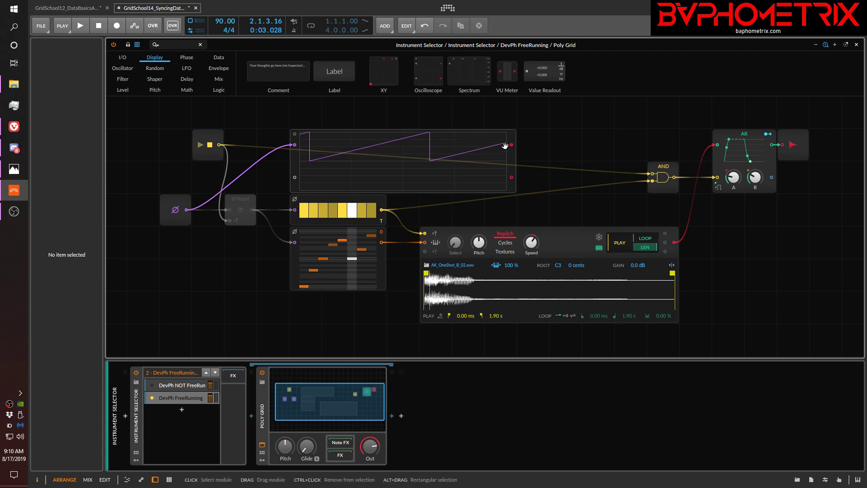
left_click(296, 164)
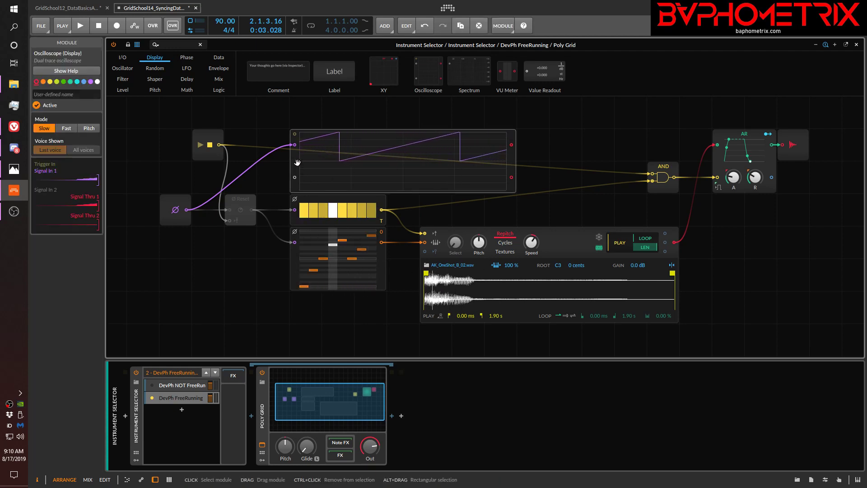
key("Delete")
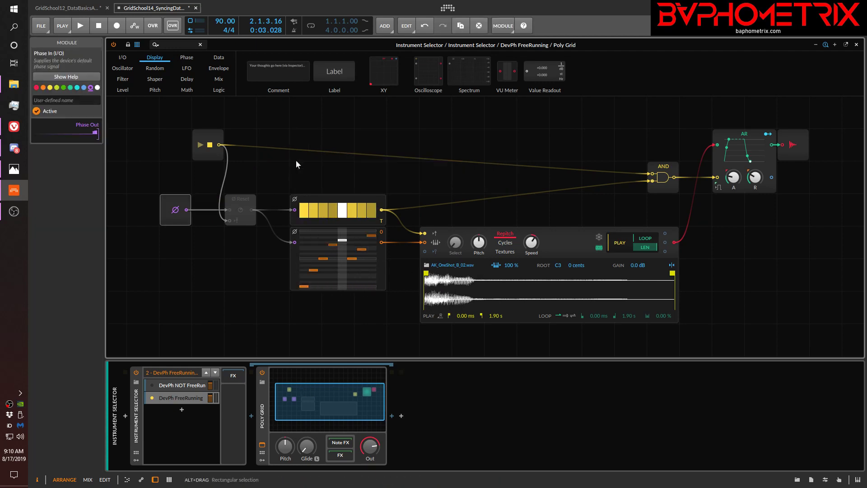
Move the AND module next to the Gates sequencer, in the same row as the Transport Playing module
left_click(249, 199)
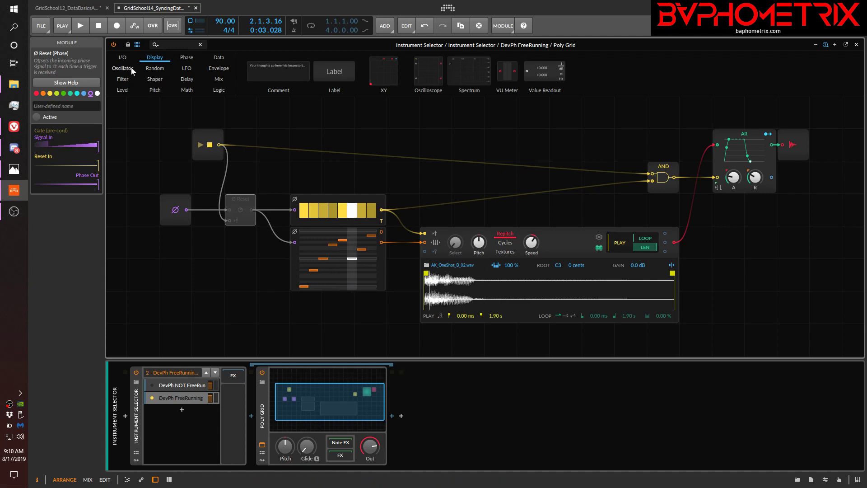
left_click(122, 57)
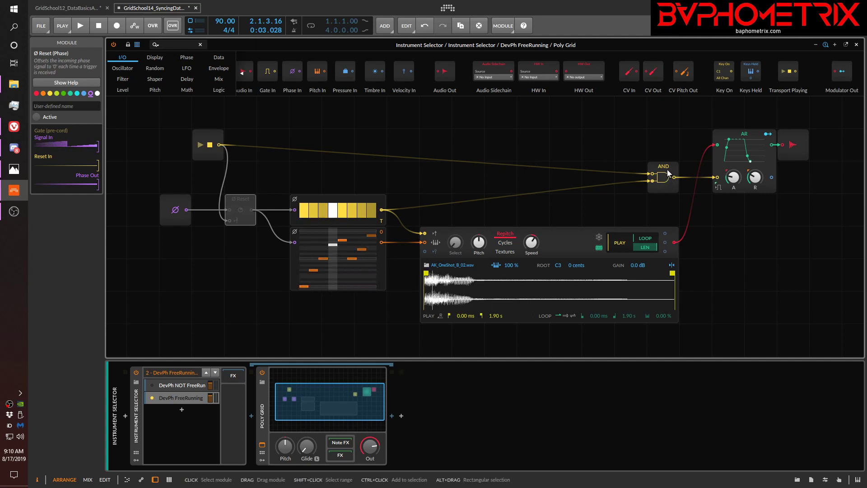
left_click_drag(668, 175, 407, 173)
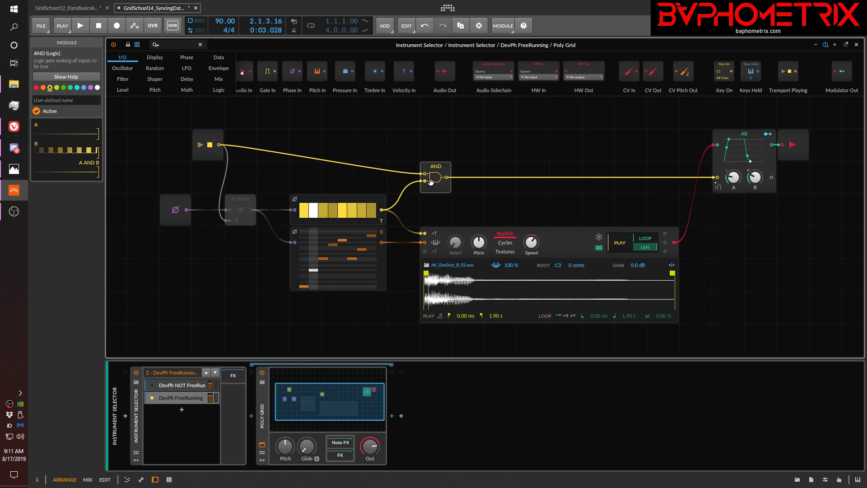
left_click_drag(436, 167, 403, 134)
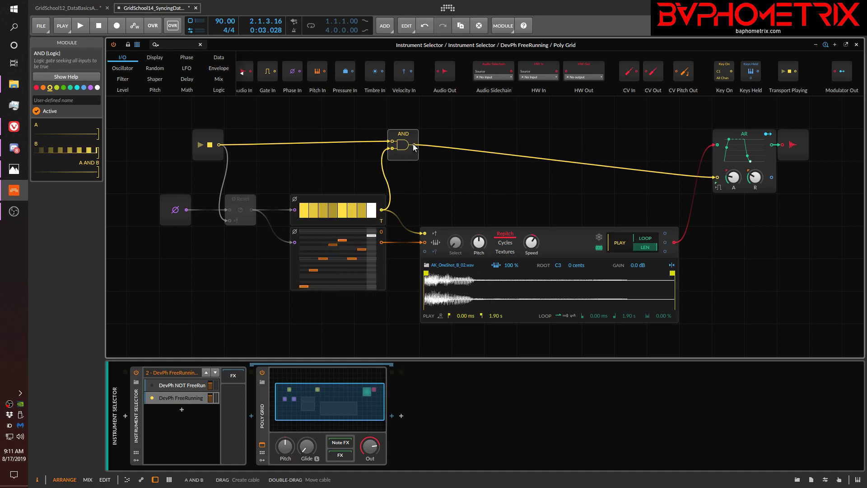
Connect the AND output to the Sampler's trigger input in place of the Gates signal and play from 1.4 to check it
left_click_drag(413, 147, 424, 235)
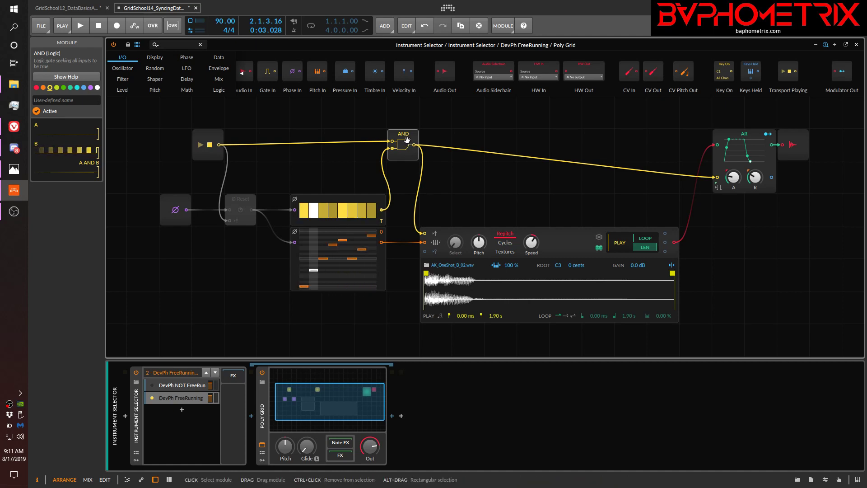
key("space")
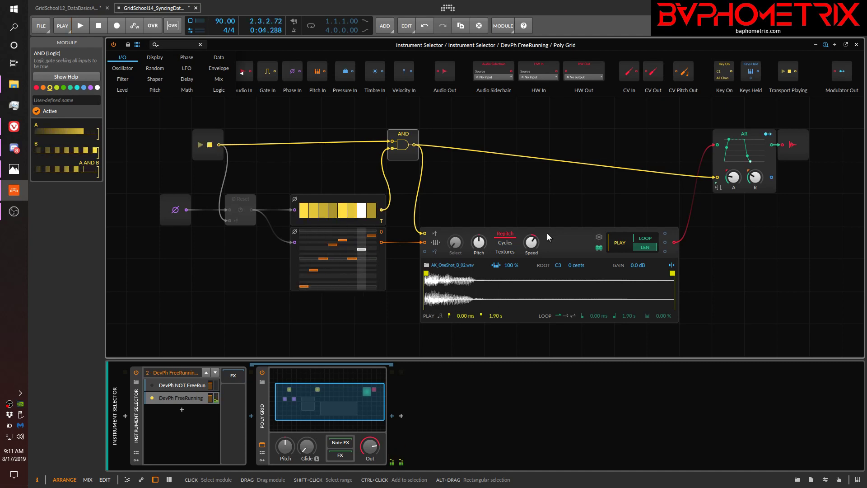
key("space")
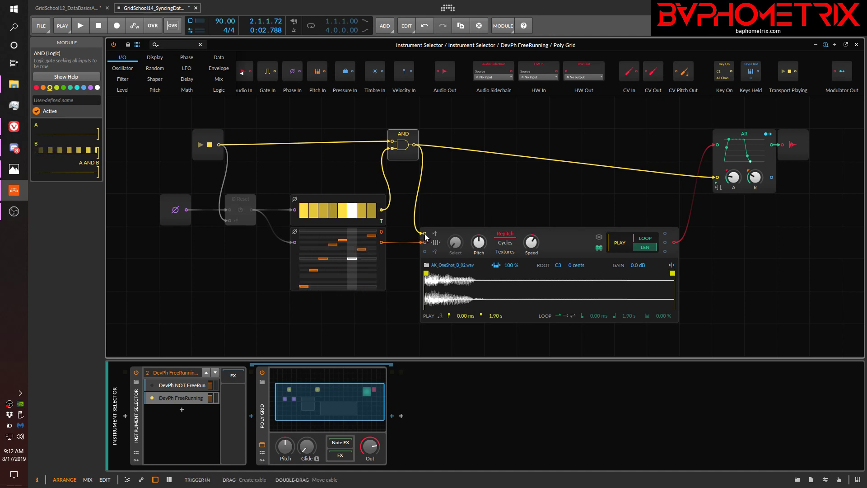
Connect the Gates output to the Sampler's trigger input in place of the AND signal and play a short burst to check it
mouse_move(424, 233)
left_mouse_down()
mouse_move(397, 217)
mouse_move(425, 235)
left_mouse_up()
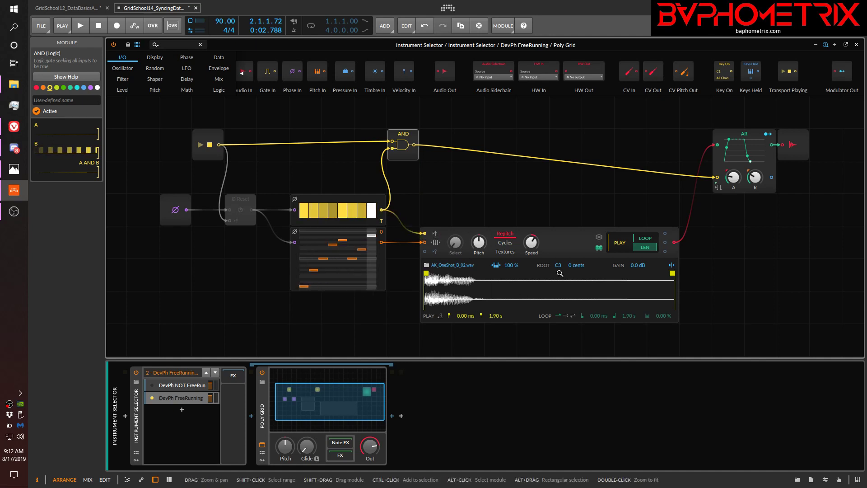
key("space")
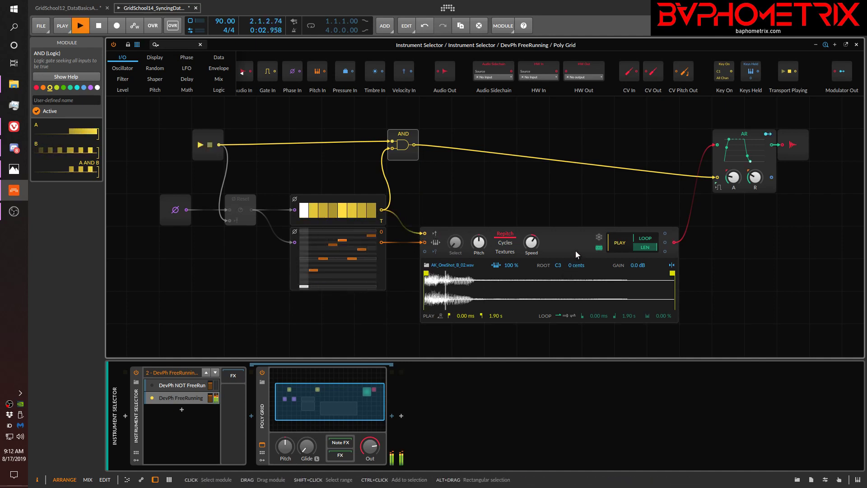
key("space")
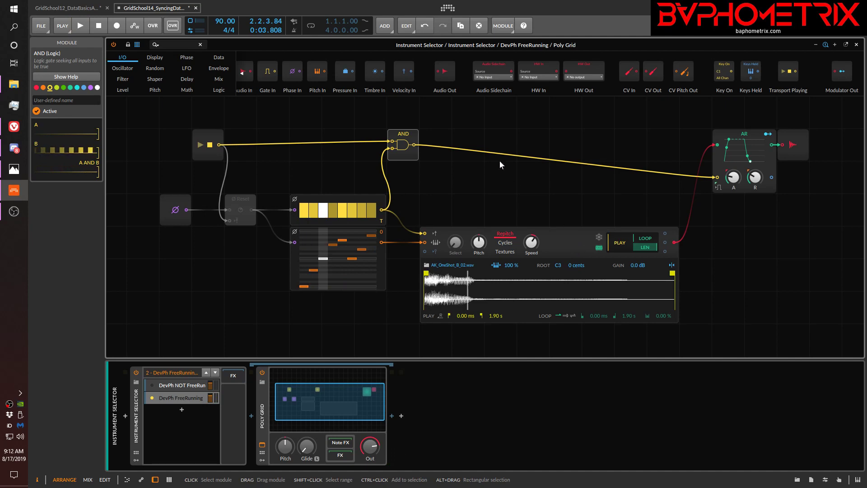
Switch to Photos to examine the GridSchool episode list image and return to the Poly Grid in Bitwig
left_click(14, 169)
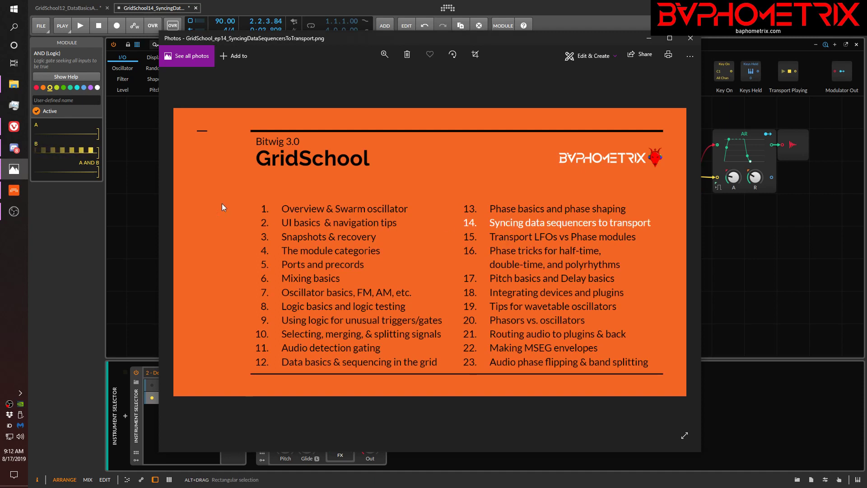
left_click(297, 9)
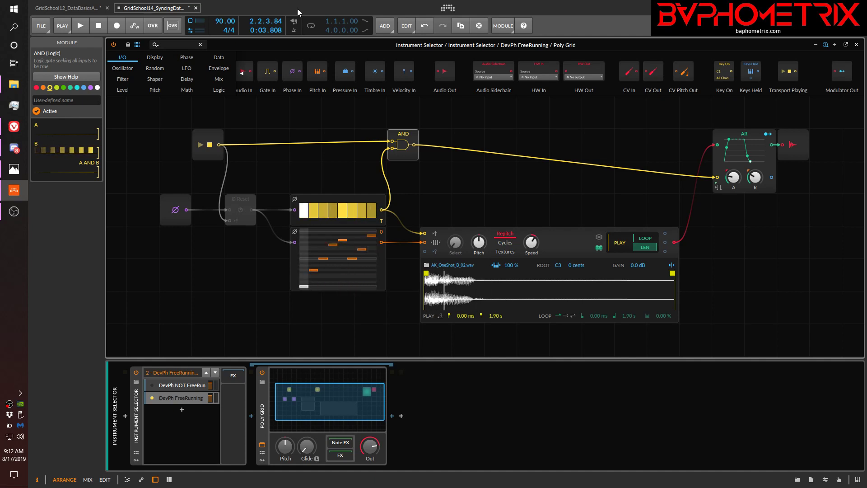
left_click(360, 213)
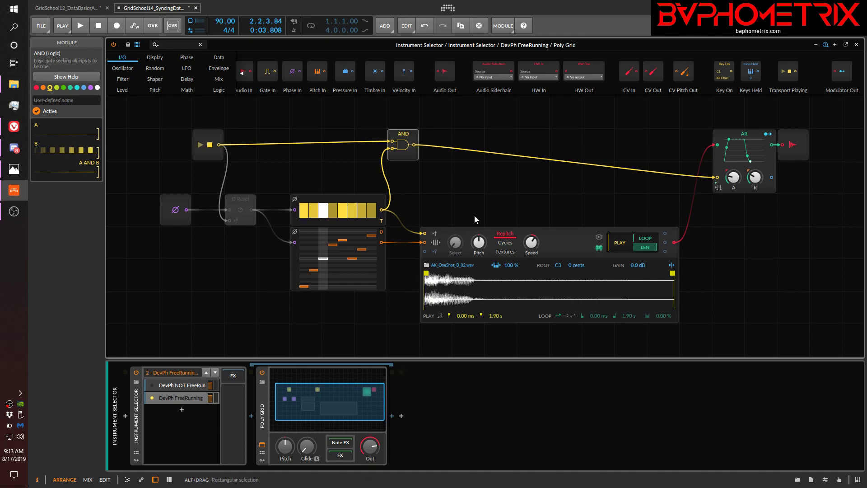